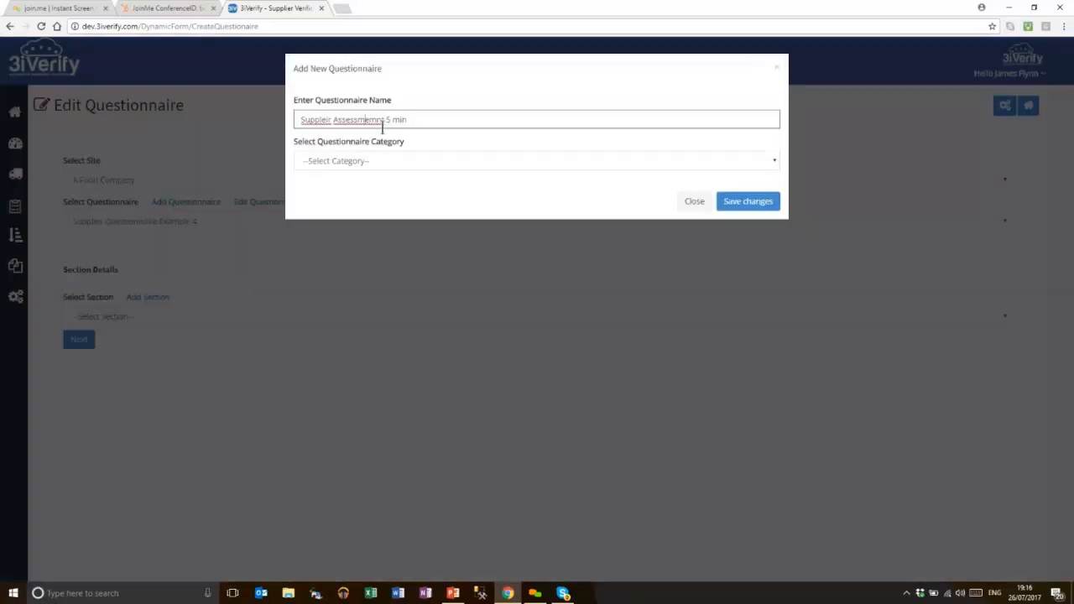
# Correct the spelling of the questionnaire name to 'Supplier Assessment 5 min'
pyautogui.press('BackSpace')
pyautogui.press('BackSpace')
pyautogui.write('ie')
pyautogui.press('Right')
pyautogui.press('Right')
pyautogui.press('Right')
pyautogui.press('Right')
pyautogui.press('BackSpace')
# Set the questionnaire category to Supplier, save it, and bring up its section list
pyautogui.click(361, 159)
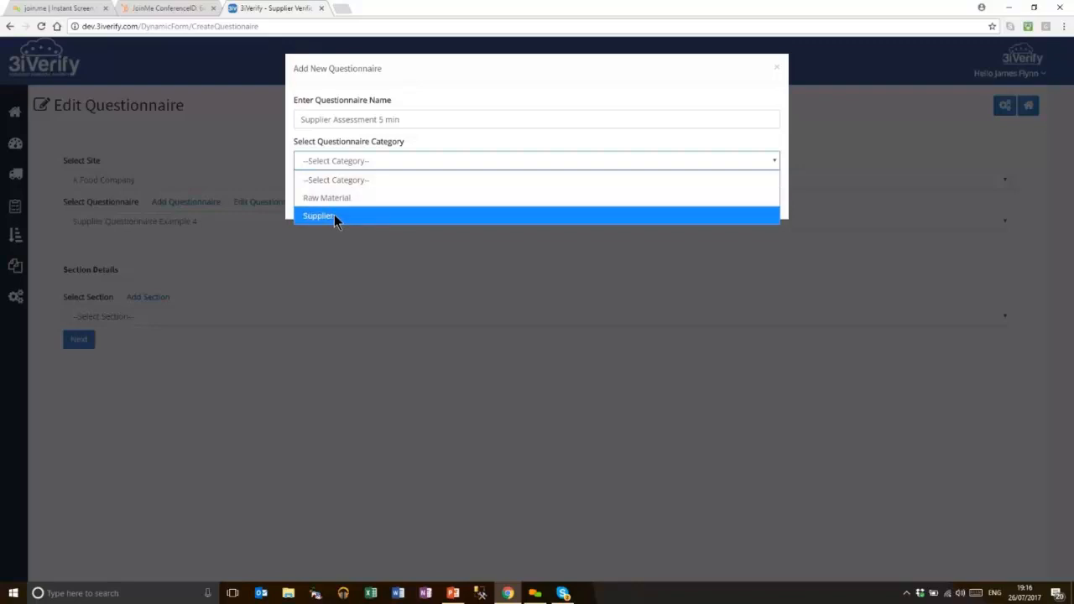
pyautogui.click(327, 216)
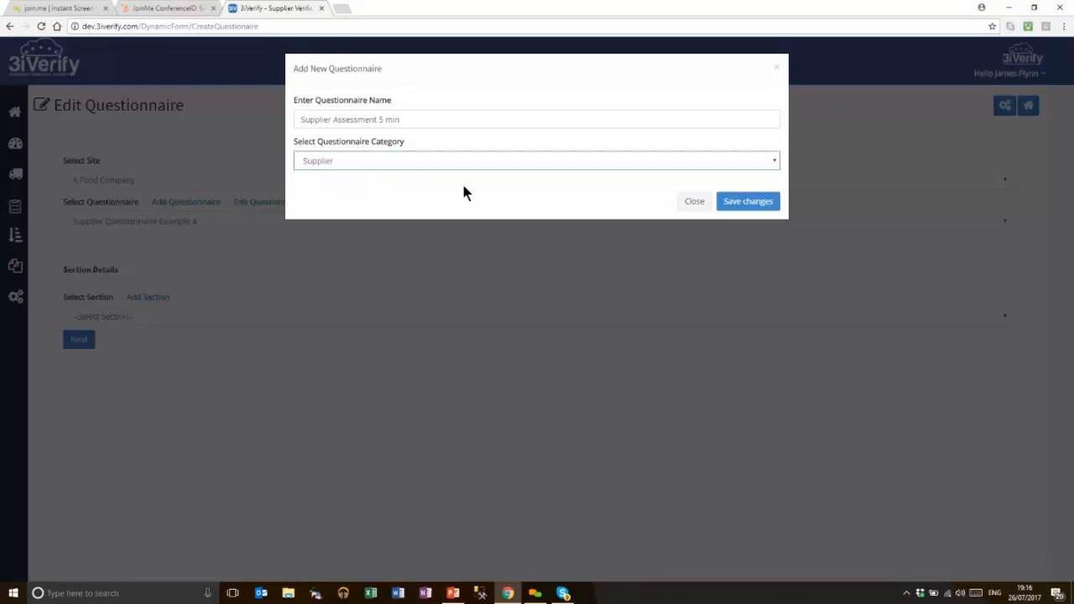
pyautogui.click(738, 202)
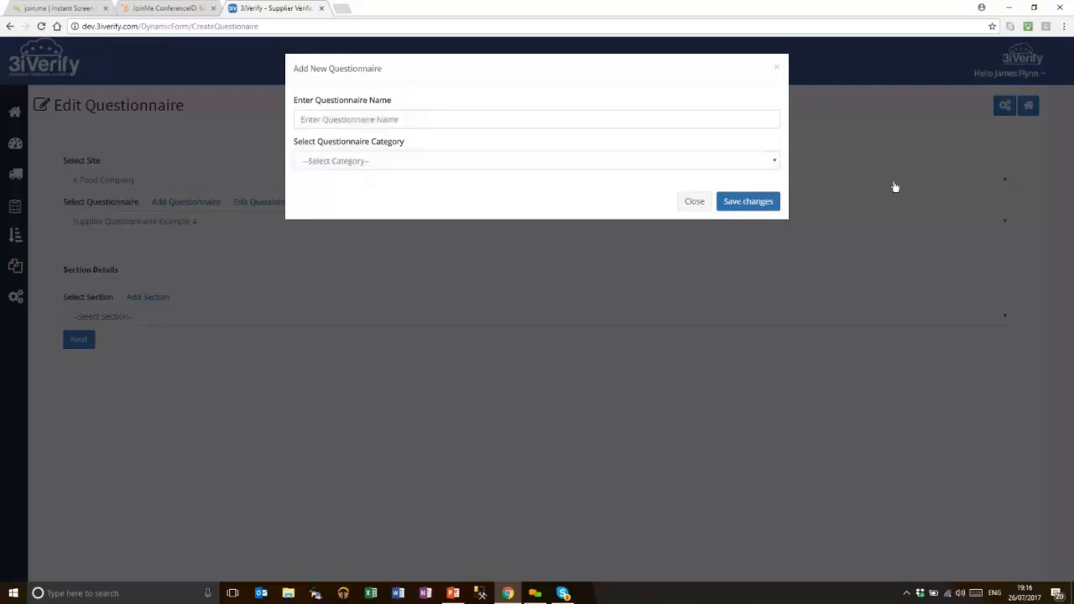
pyautogui.click(111, 316)
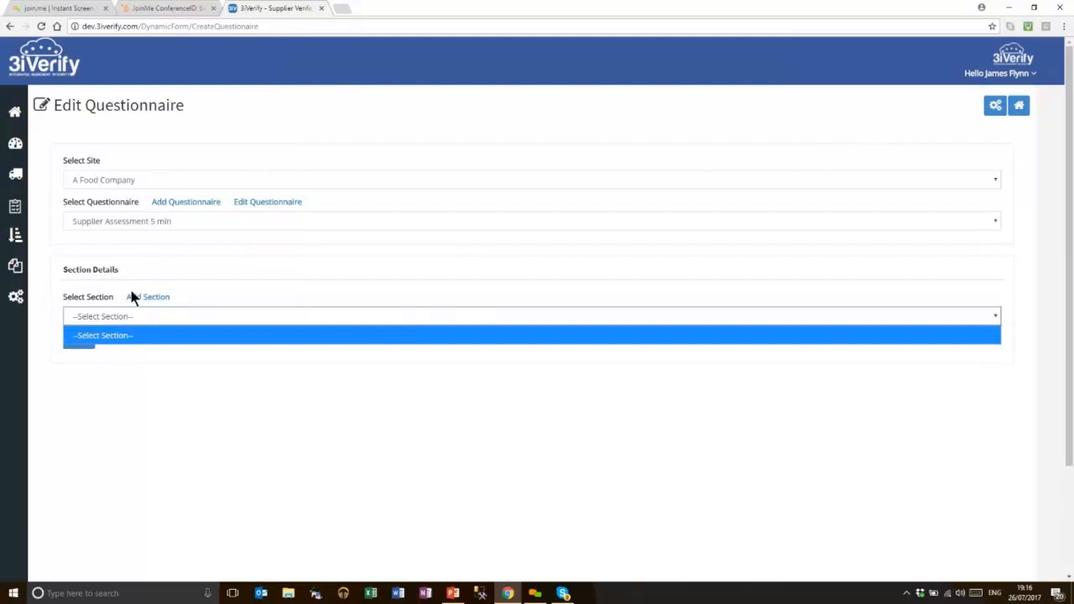
# Add an 'Introduction' section, sequence 10, printed on a new page and hidden from the PDF
pyautogui.click(143, 298)
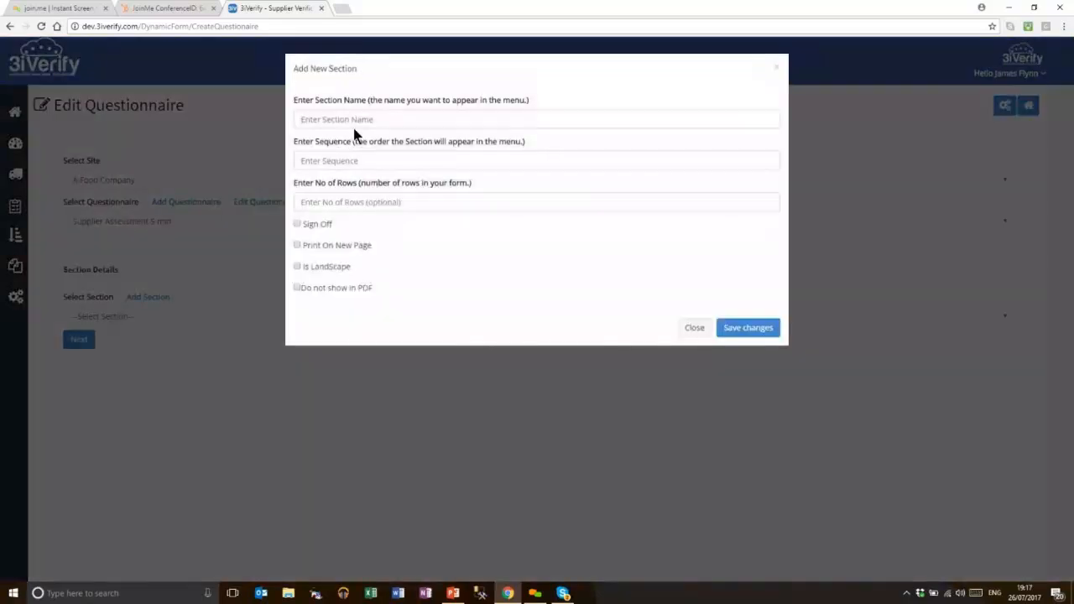
pyautogui.write('Introduction')
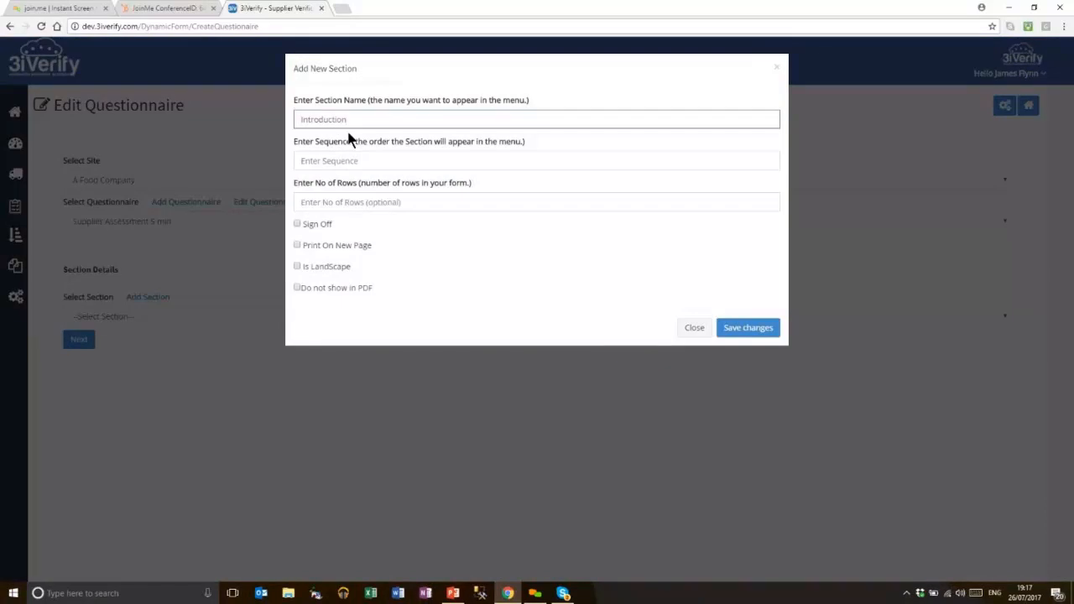
pyautogui.click(365, 160)
pyautogui.write('10')
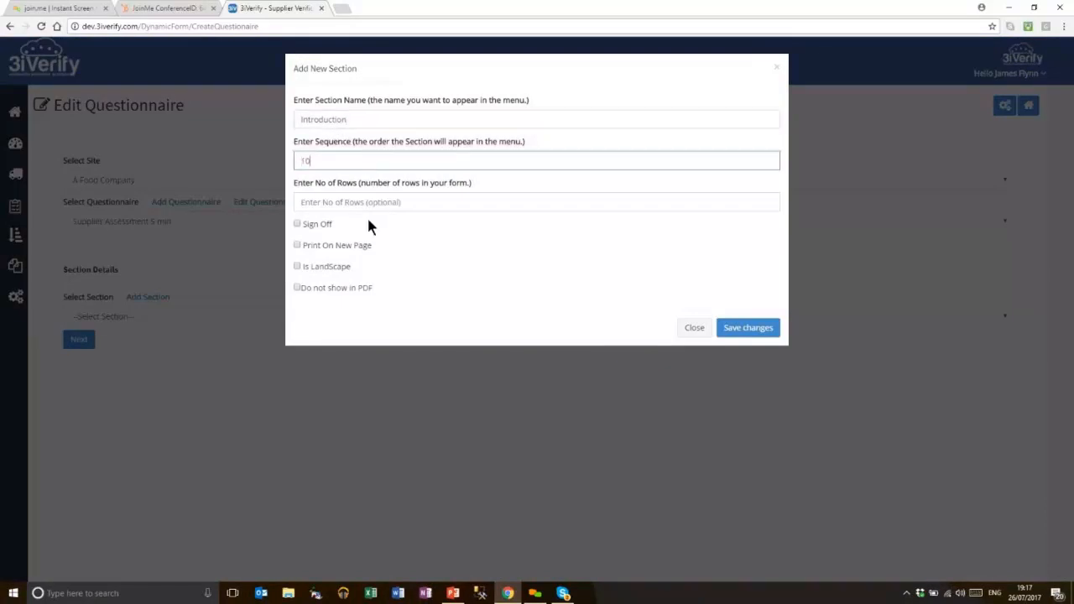
pyautogui.click(297, 287)
pyautogui.click(297, 245)
pyautogui.click(727, 334)
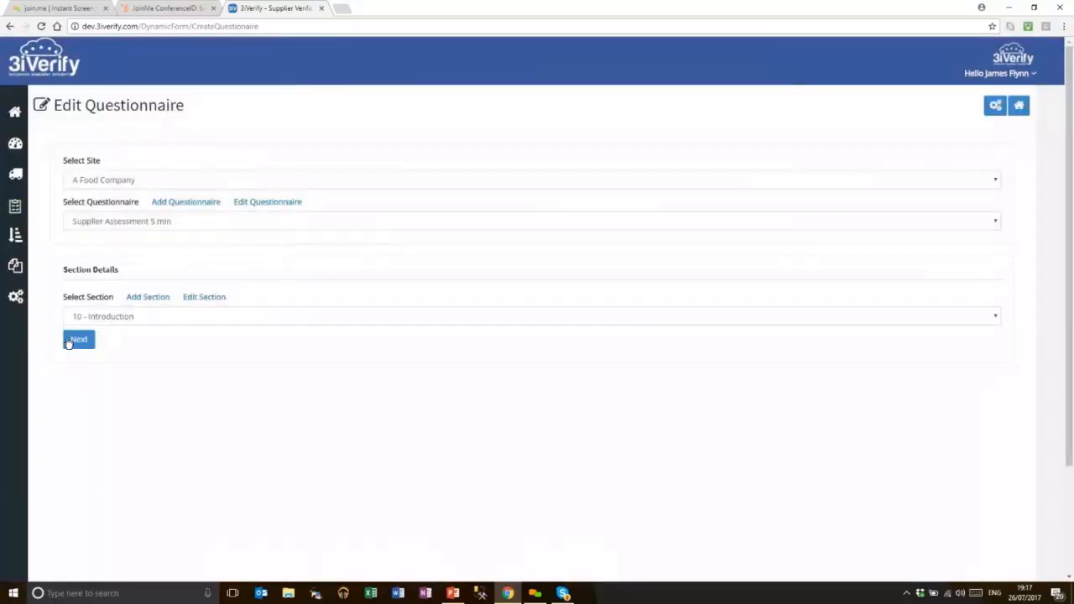
# Load the Supplier - Introduction template into the Introduction section's form
pyautogui.click(72, 340)
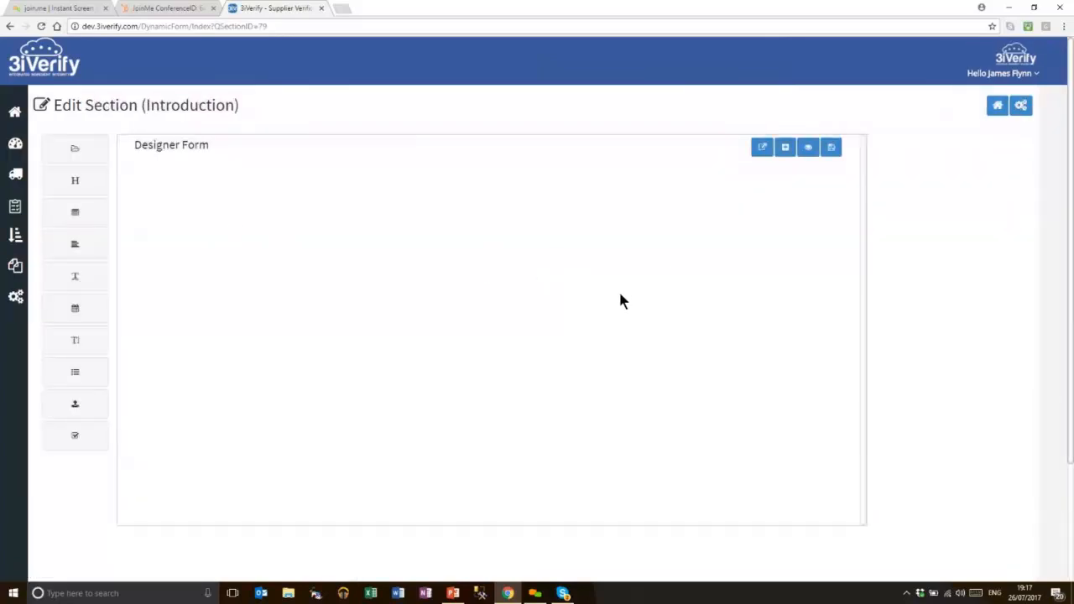
pyautogui.click(74, 149)
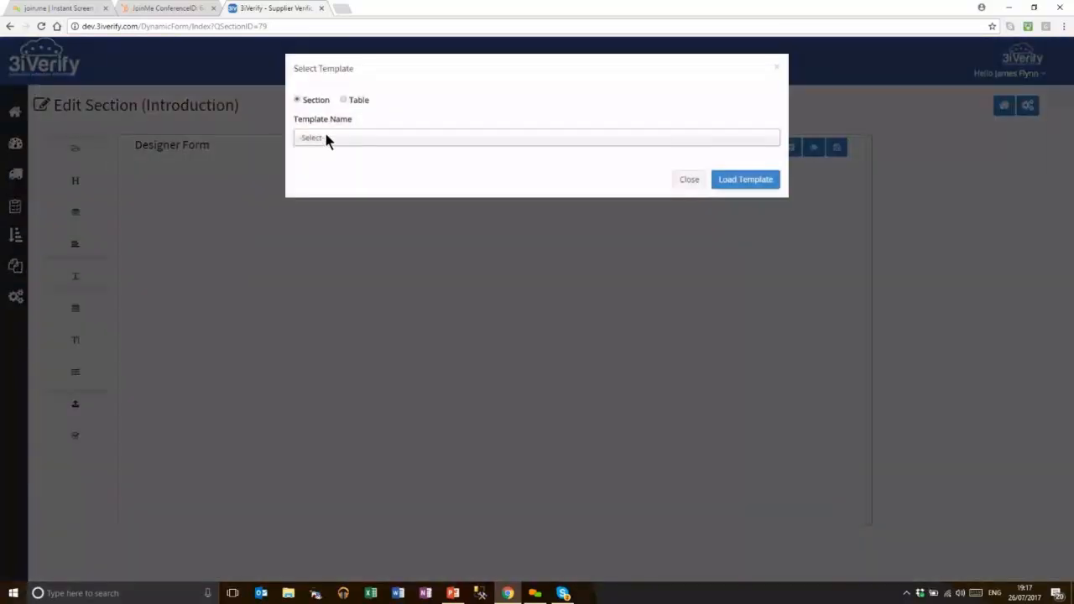
pyautogui.click(333, 139)
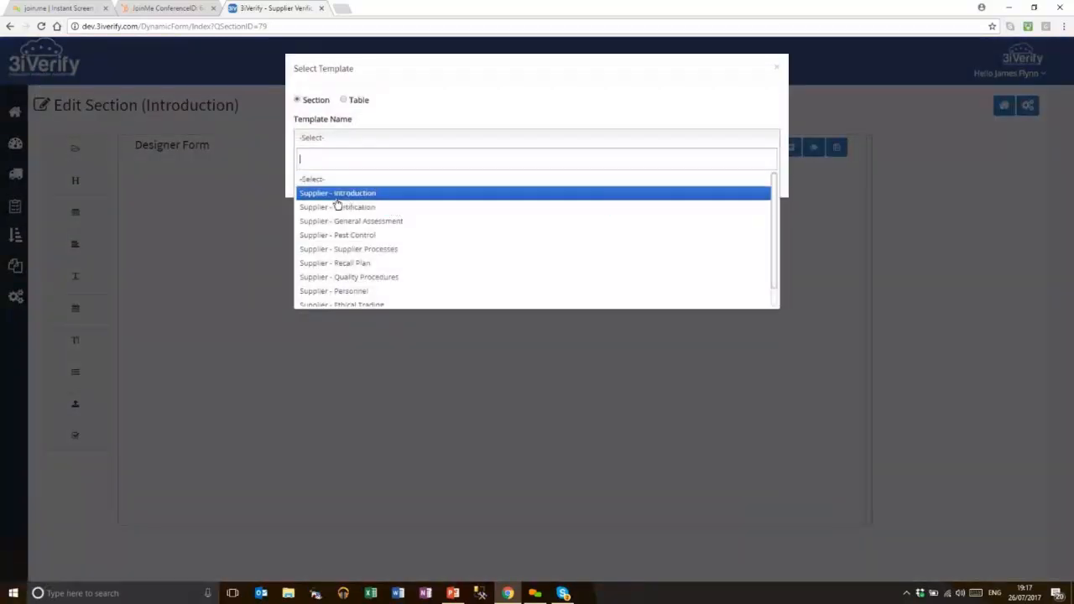
pyautogui.click(375, 198)
pyautogui.click(759, 214)
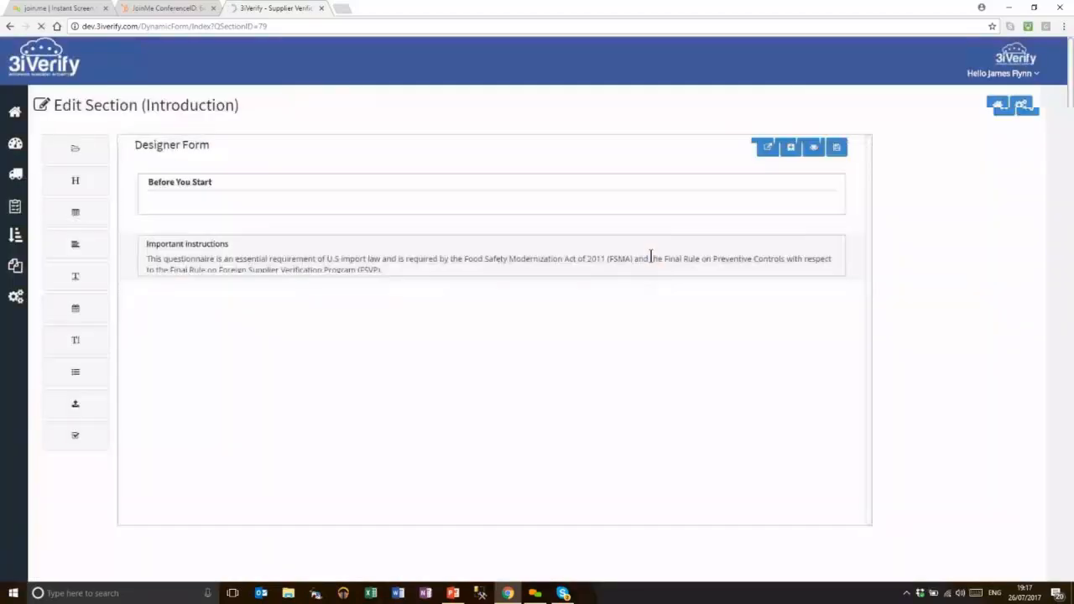
# Review the Important instructions block unchanged, then save the section design, overwriting the existing form
pyautogui.click(654, 256)
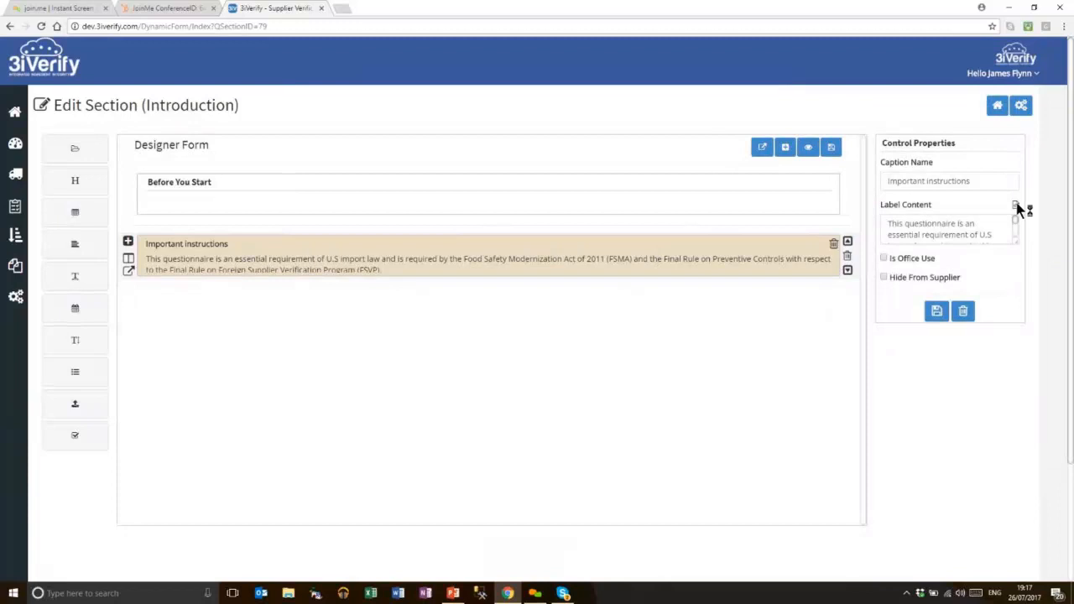
pyautogui.click(1015, 206)
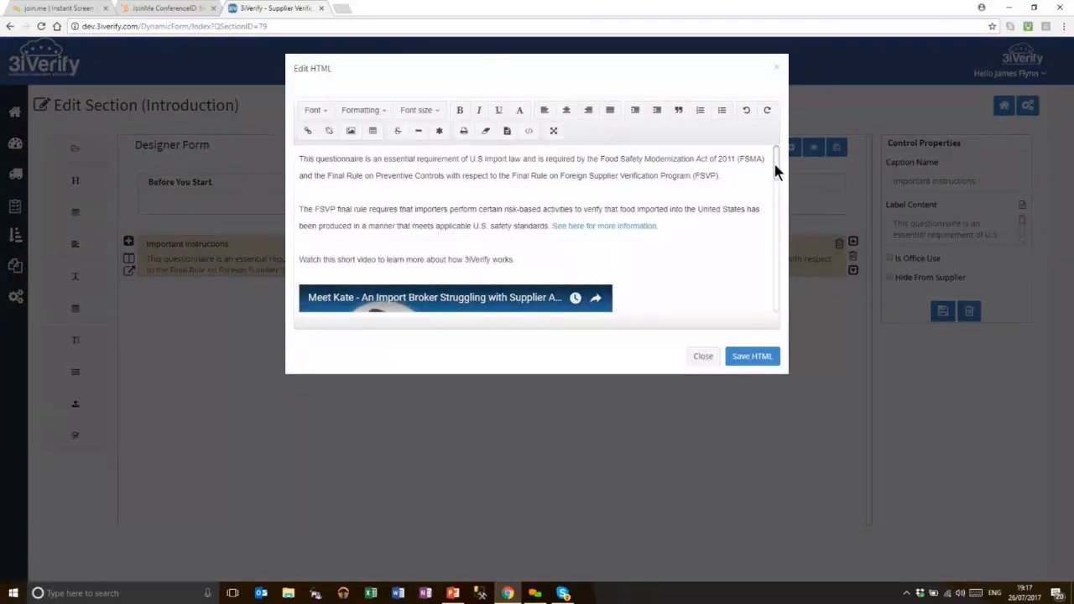
pyautogui.moveTo(773, 165)
pyautogui.mouseDown()
pyautogui.moveTo(761, 235)
pyautogui.moveTo(772, 319)
pyautogui.moveTo(786, 154)
pyautogui.mouseUp()
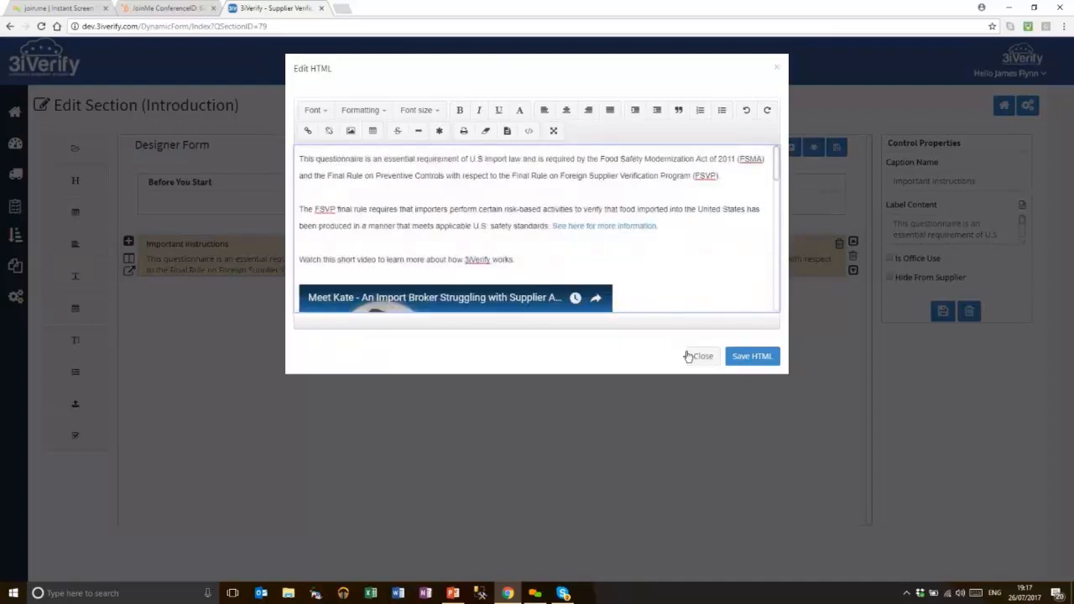
pyautogui.moveTo(776, 173); pyautogui.dragTo(766, 227)
pyautogui.click(704, 356)
pyautogui.click(831, 147)
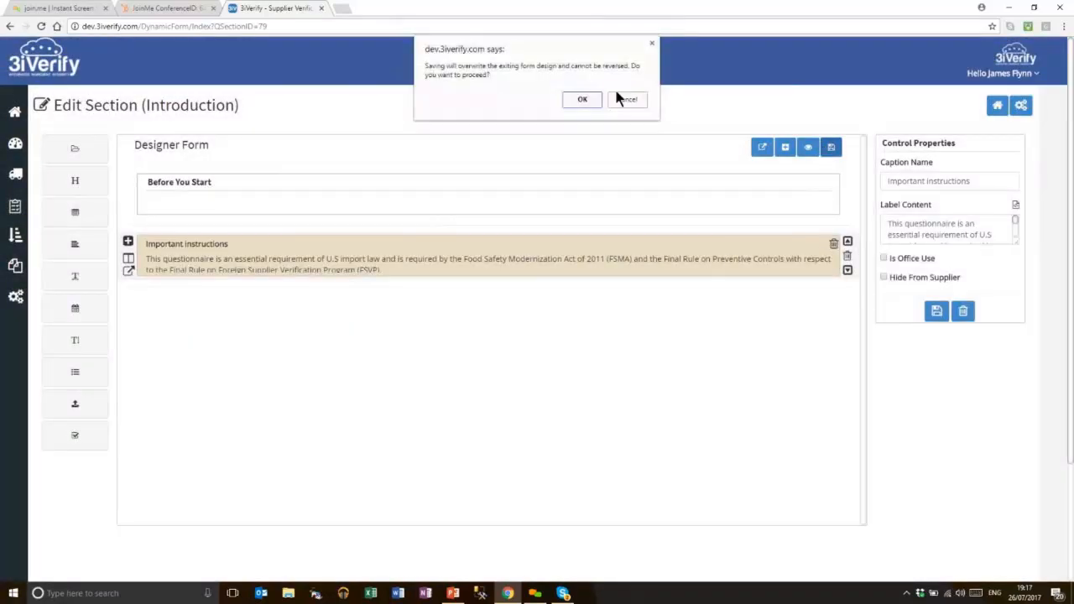
pyautogui.click(581, 100)
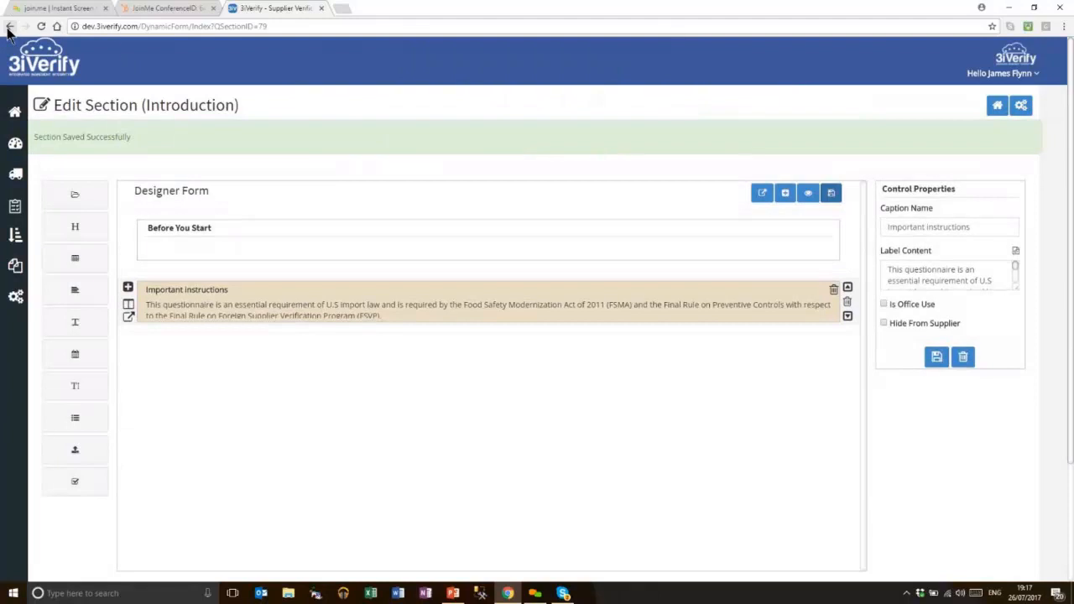
pyautogui.click(9, 29)
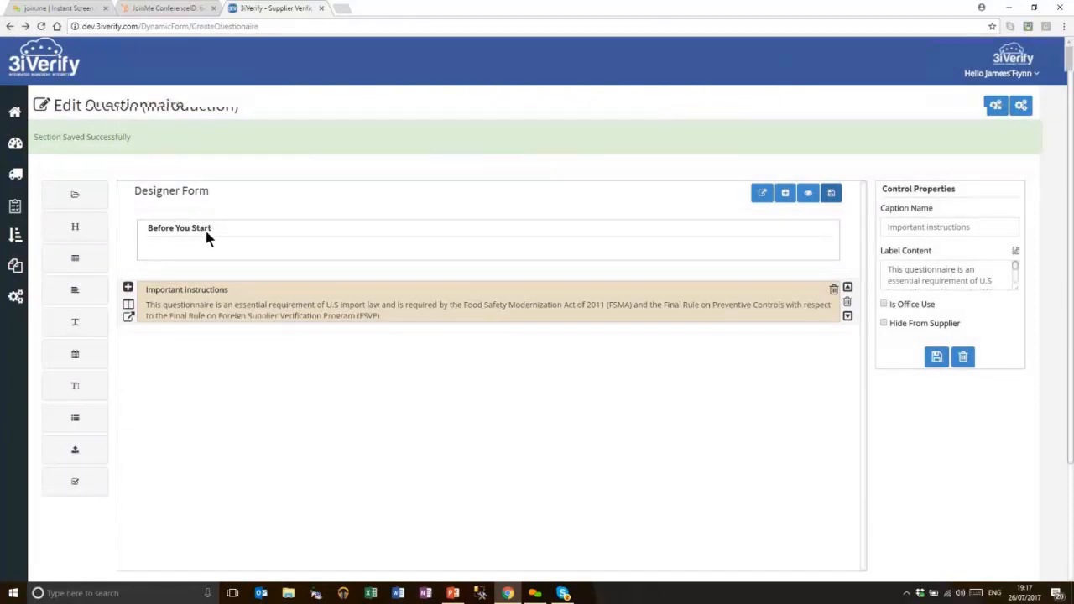
# Reselect site A Food Company and the Supplier Assessment 5 min questionnaire
pyautogui.click(131, 183)
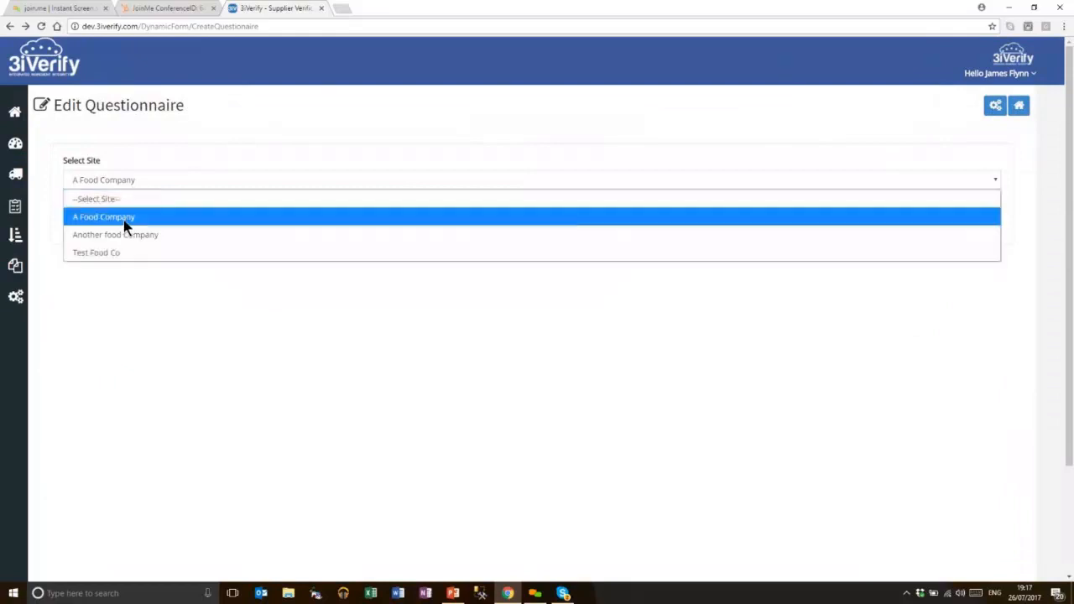
pyautogui.click(125, 218)
pyautogui.click(125, 227)
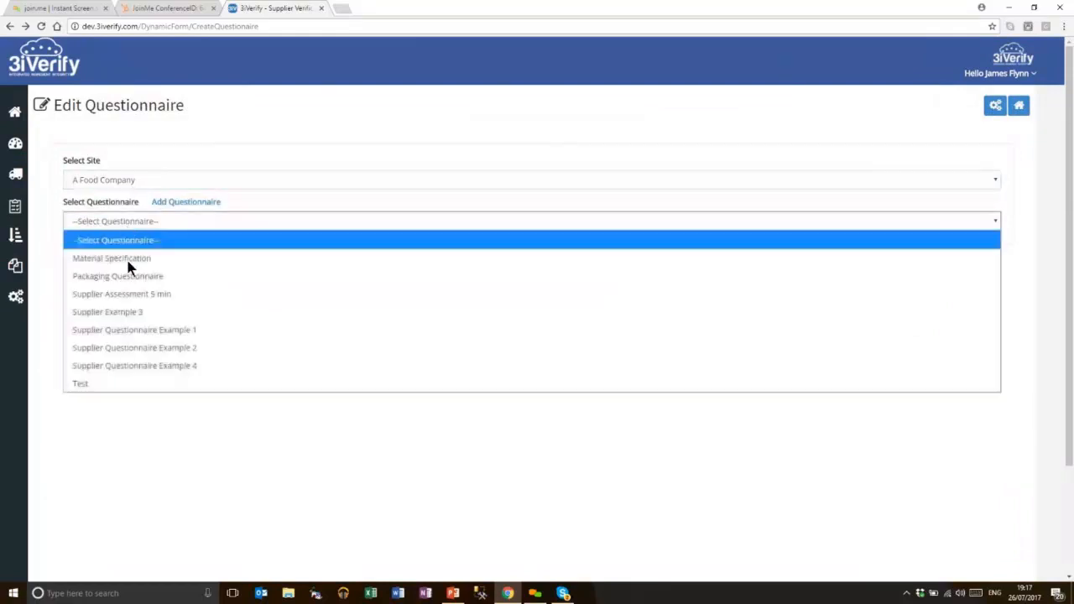
pyautogui.click(159, 295)
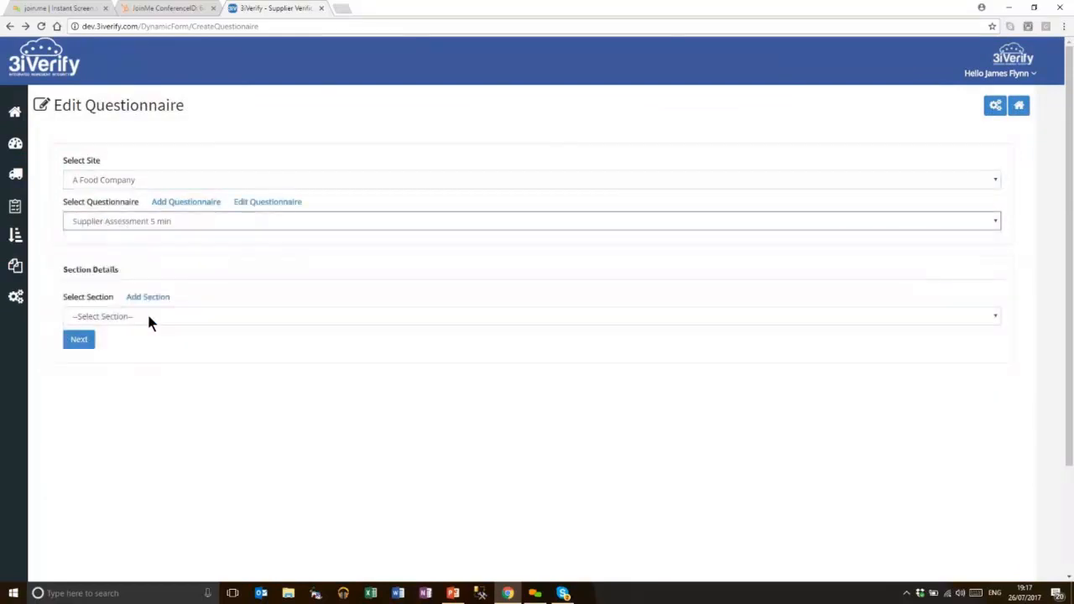
# Add a new section named 'Certification' with sequence 20 and save it
pyautogui.click(146, 313)
pyautogui.click(157, 299)
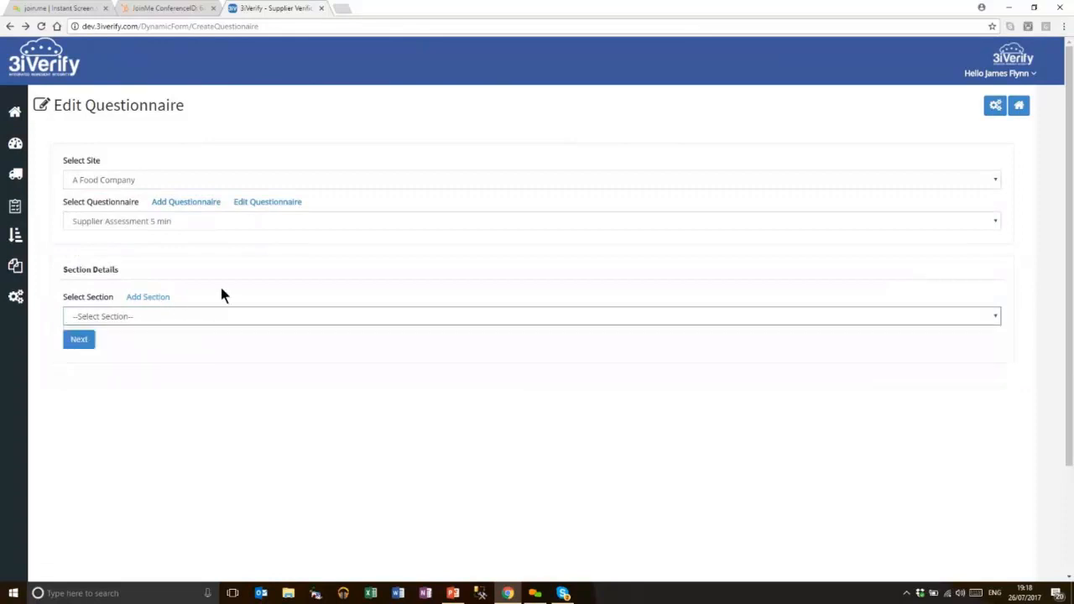
pyautogui.click(346, 119)
pyautogui.write('Certification')
pyautogui.press('Left')
pyautogui.press('Left')
pyautogui.press('Left')
pyautogui.press('BackSpace')
pyautogui.press('Right')
pyautogui.write('i')
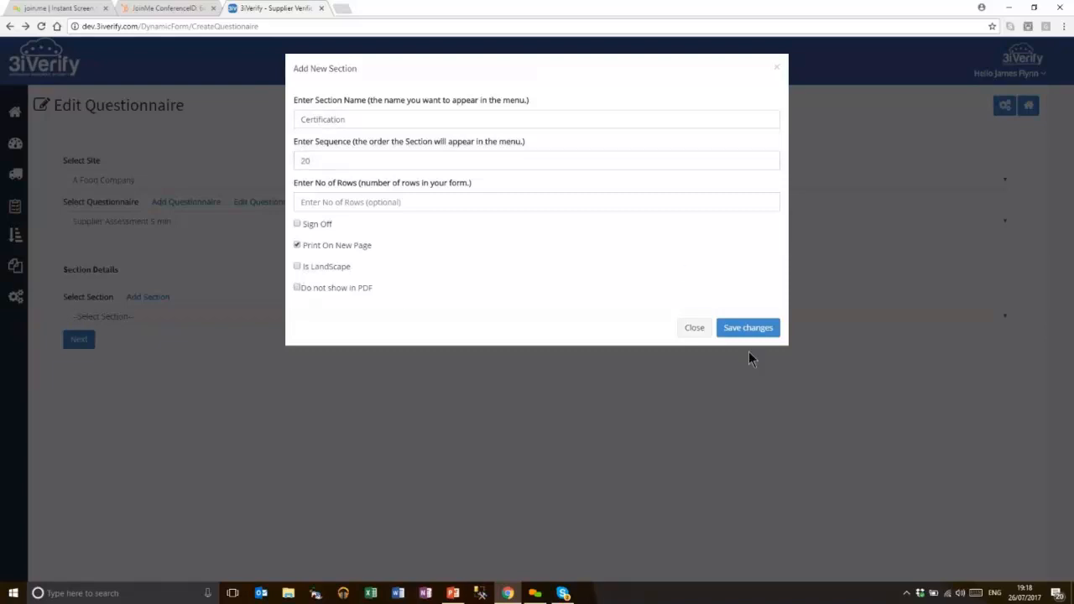
pyautogui.click(748, 327)
# Load the Supplier - Certification template into the Certification section's form
pyautogui.click(79, 339)
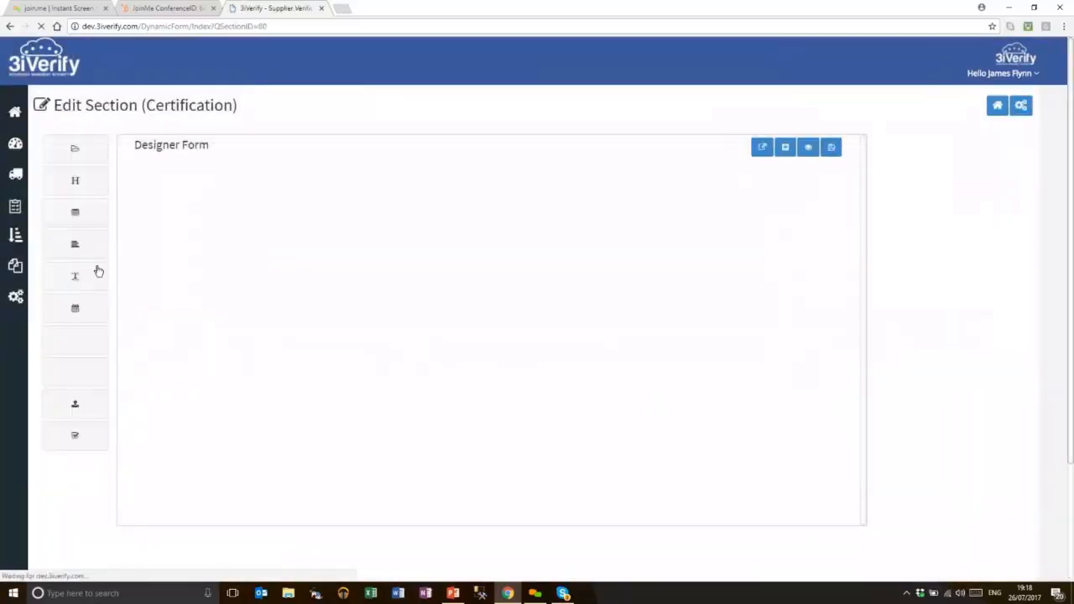
pyautogui.click(82, 157)
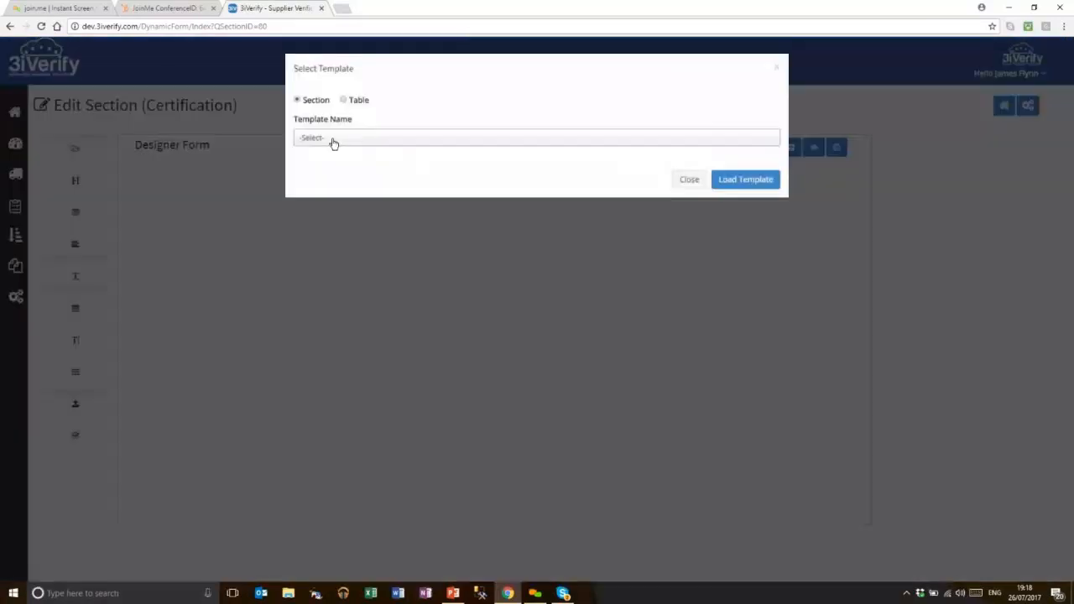
pyautogui.click(341, 143)
pyautogui.click(339, 207)
pyautogui.click(731, 216)
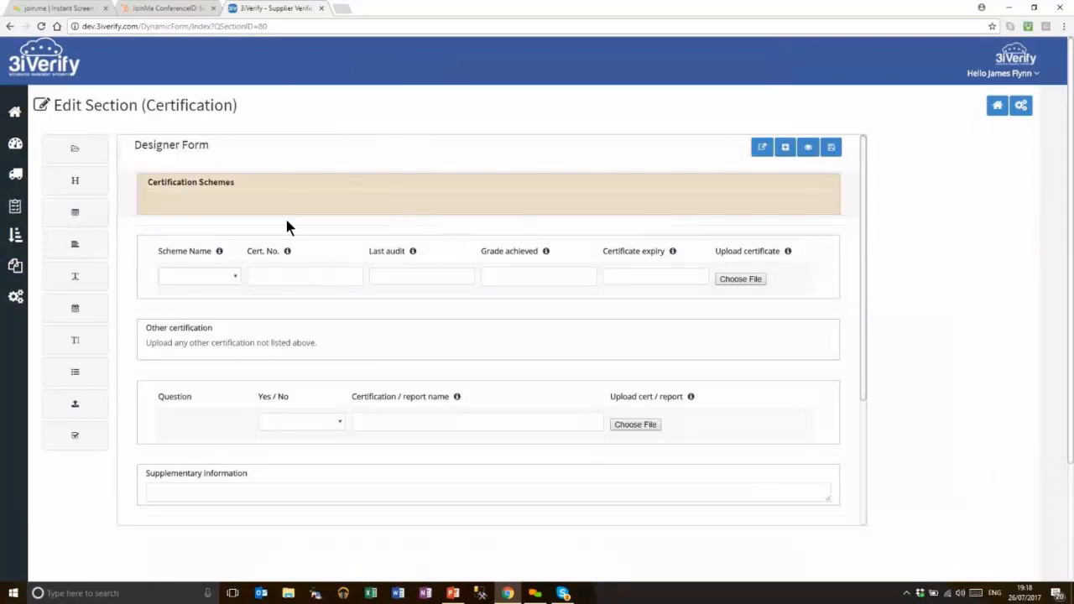
# Check the certification schemes and Other certification tables, then save the form design, overwriting it
pyautogui.click(215, 268)
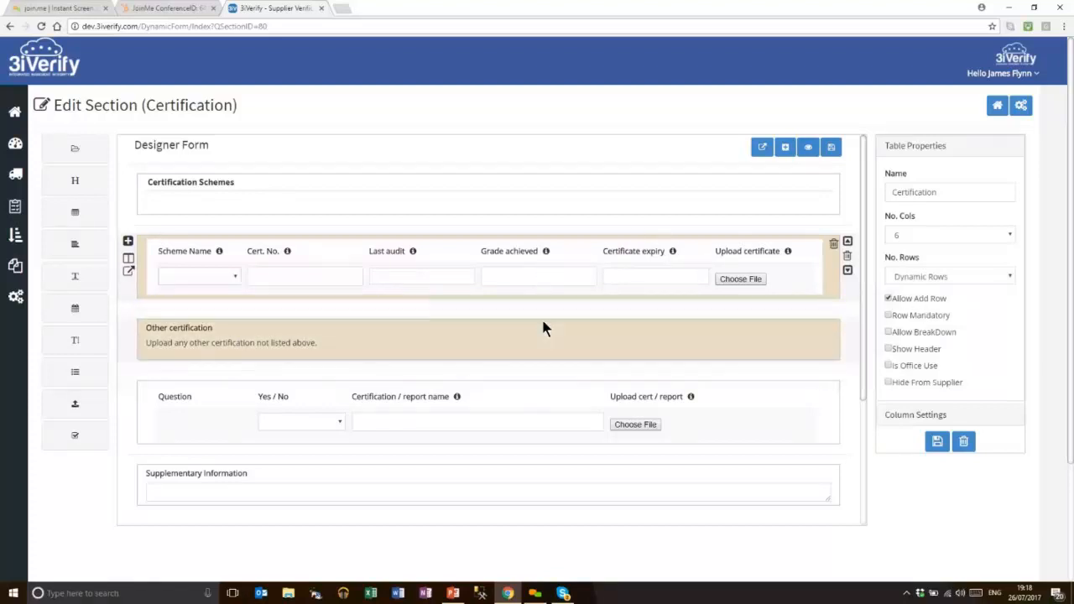
pyautogui.click(189, 398)
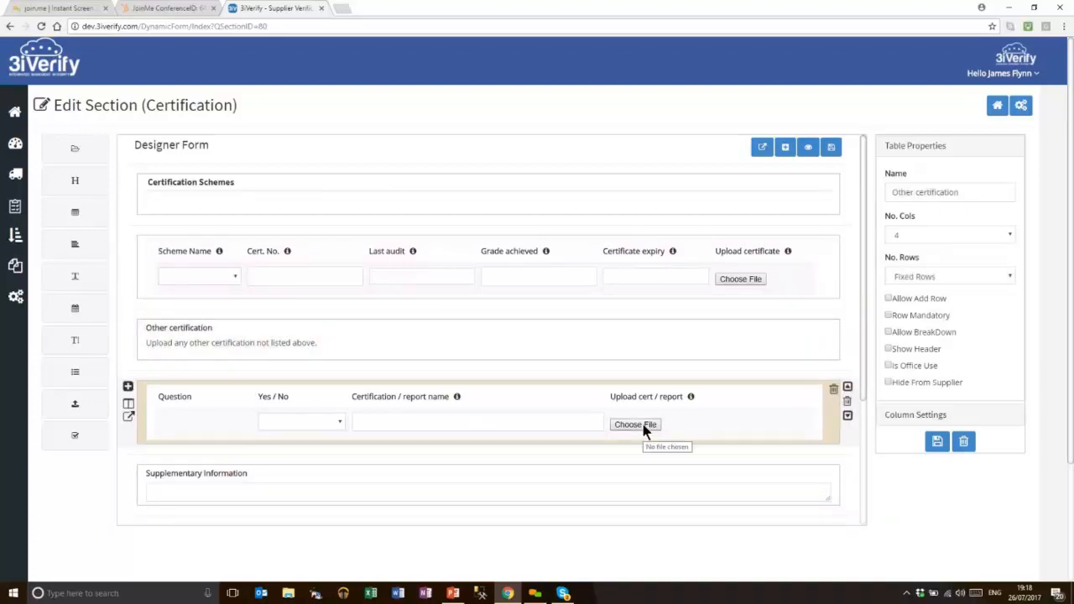
pyautogui.click(830, 148)
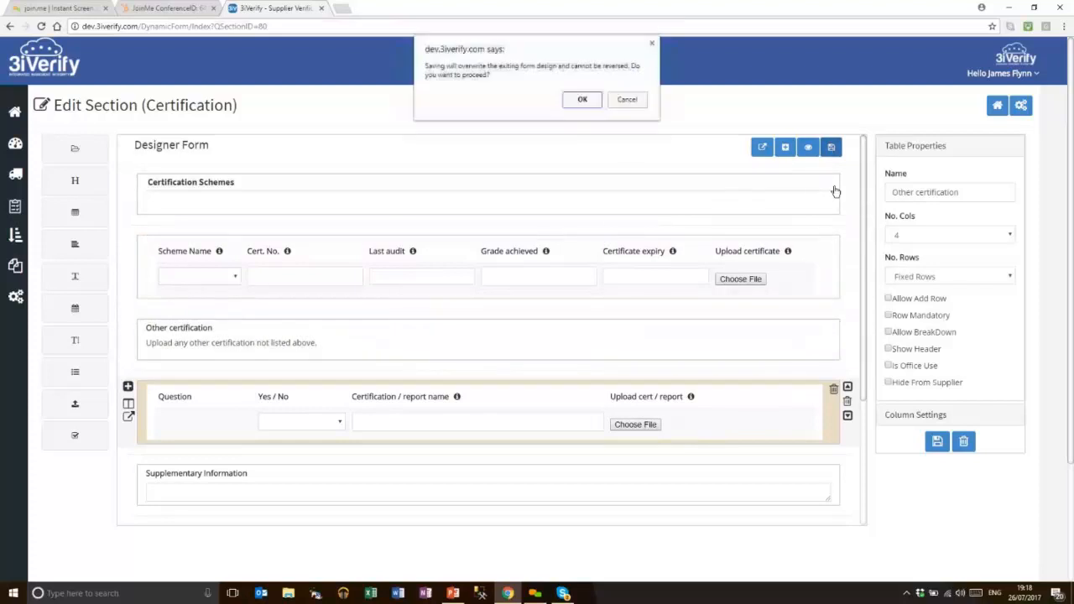
pyautogui.click(581, 107)
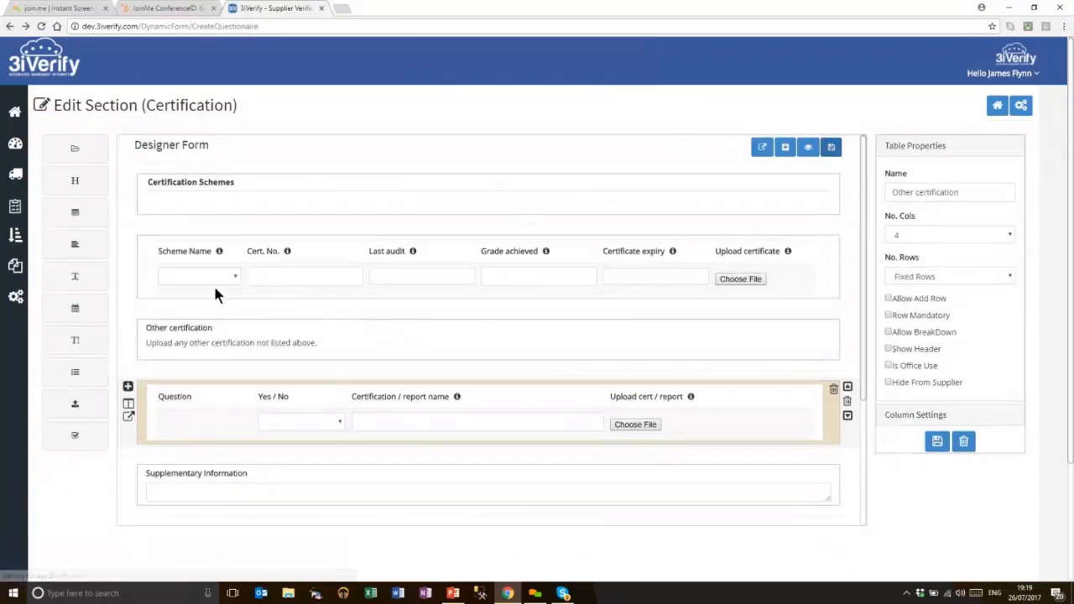
# Reselect the Supplier Assessment 5 min questionnaire and check its existing sections
pyautogui.click(125, 218)
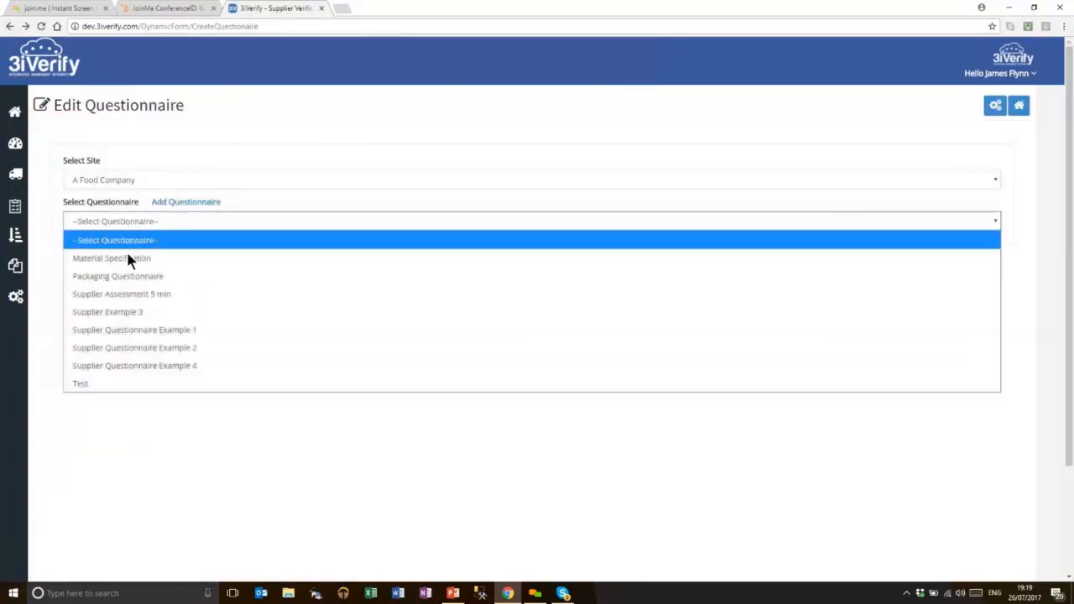
pyautogui.click(173, 302)
pyautogui.click(142, 317)
pyautogui.click(159, 297)
# Add a new section named 'General' with sequence 40 and save it
pyautogui.click(159, 298)
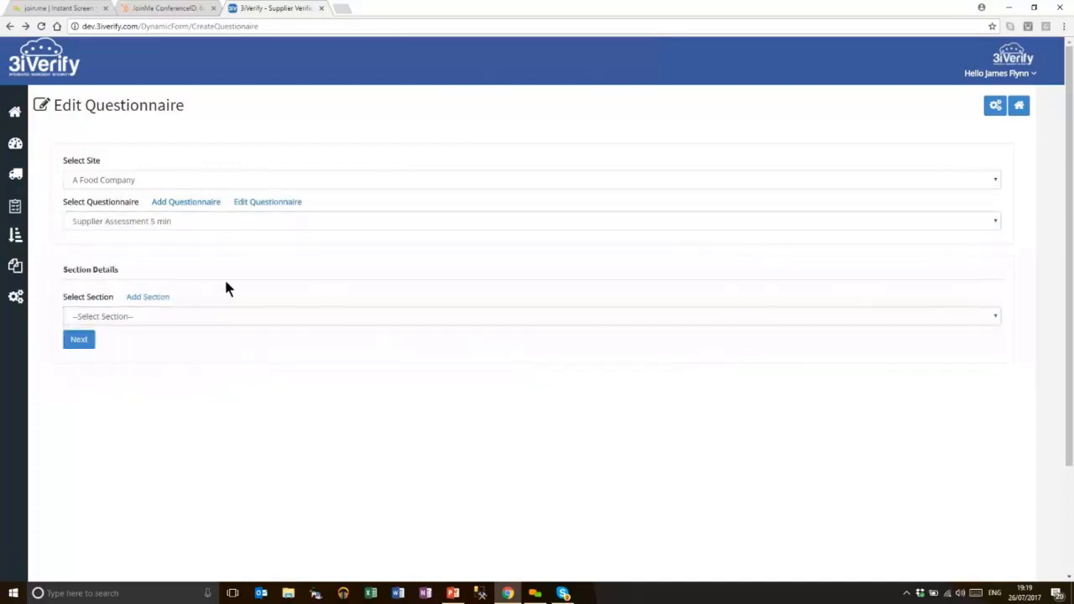
pyautogui.write('GEnera')
pyautogui.press('BackSpace')
pyautogui.press('BackSpace')
pyautogui.press('BackSpace')
pyautogui.press('BackSpace')
pyautogui.press('BackSpace')
pyautogui.write('ern')
pyautogui.press('BackSpace')
pyautogui.press('BackSpace')
pyautogui.write('neral')
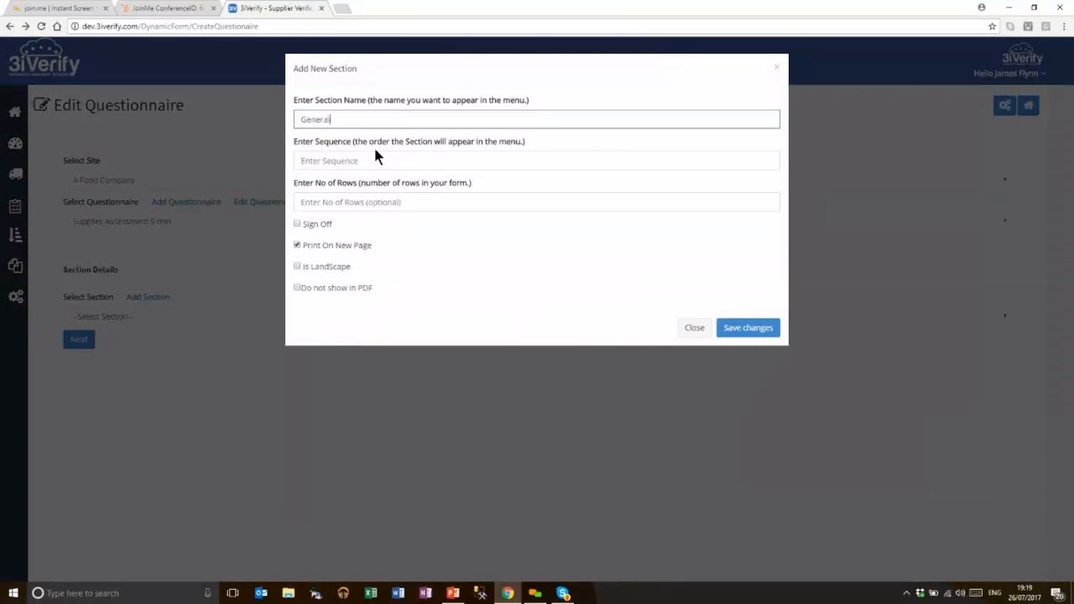
pyautogui.press('Tab')
pyautogui.write('40')
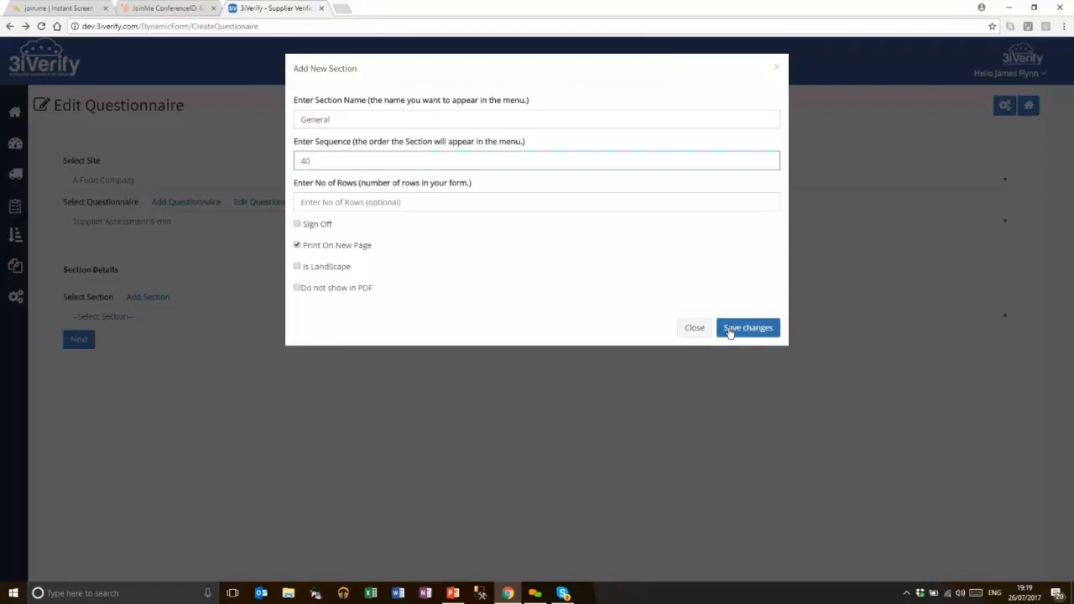
pyautogui.click(733, 329)
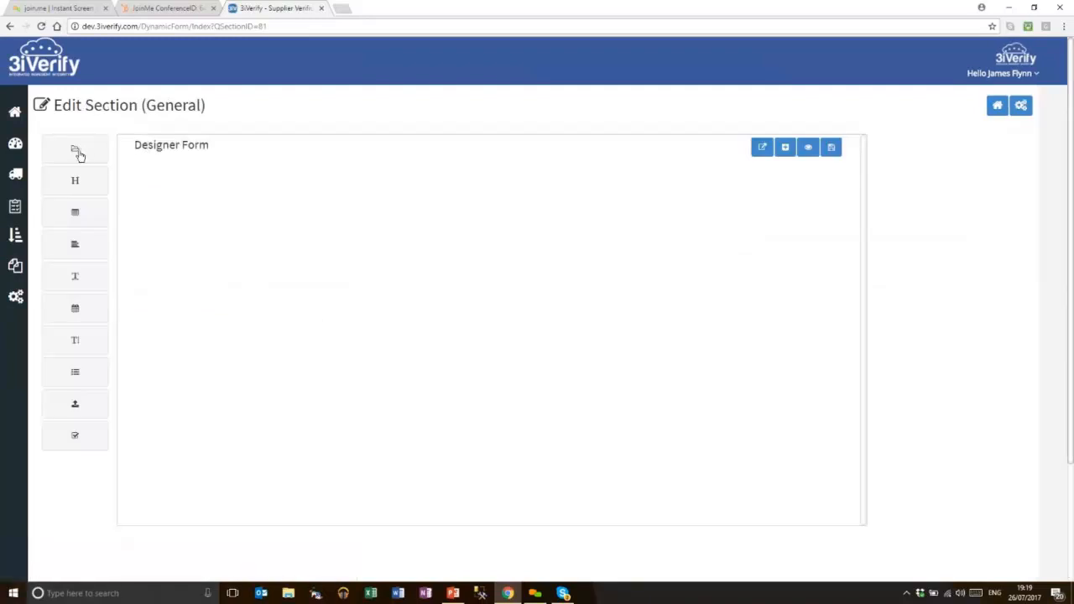
# Load the Supplier - General Assessment template and save the form design, overwriting it
pyautogui.click(344, 145)
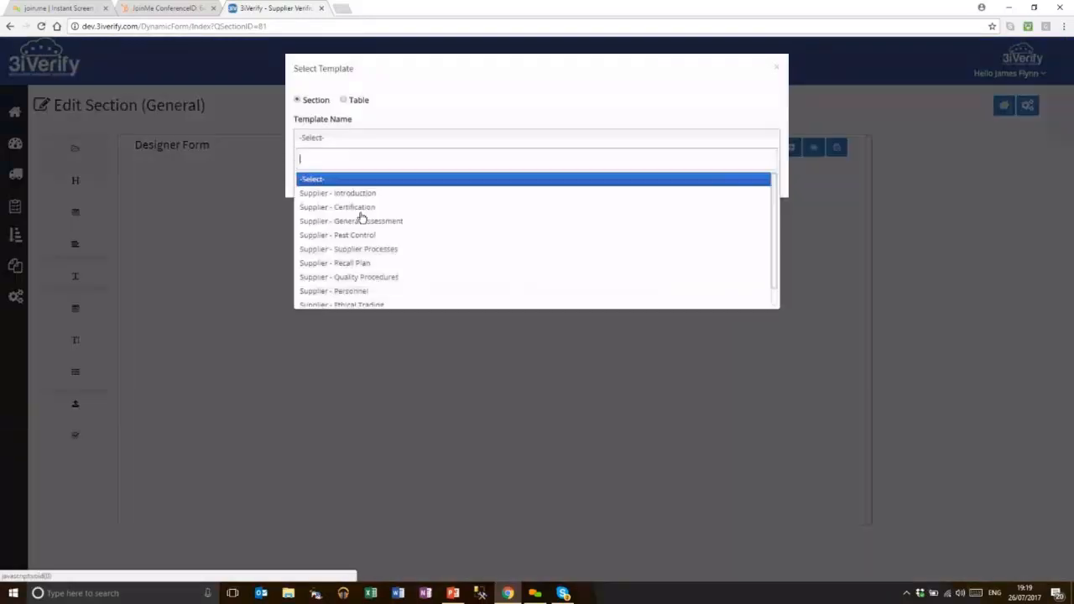
pyautogui.click(438, 218)
pyautogui.click(733, 215)
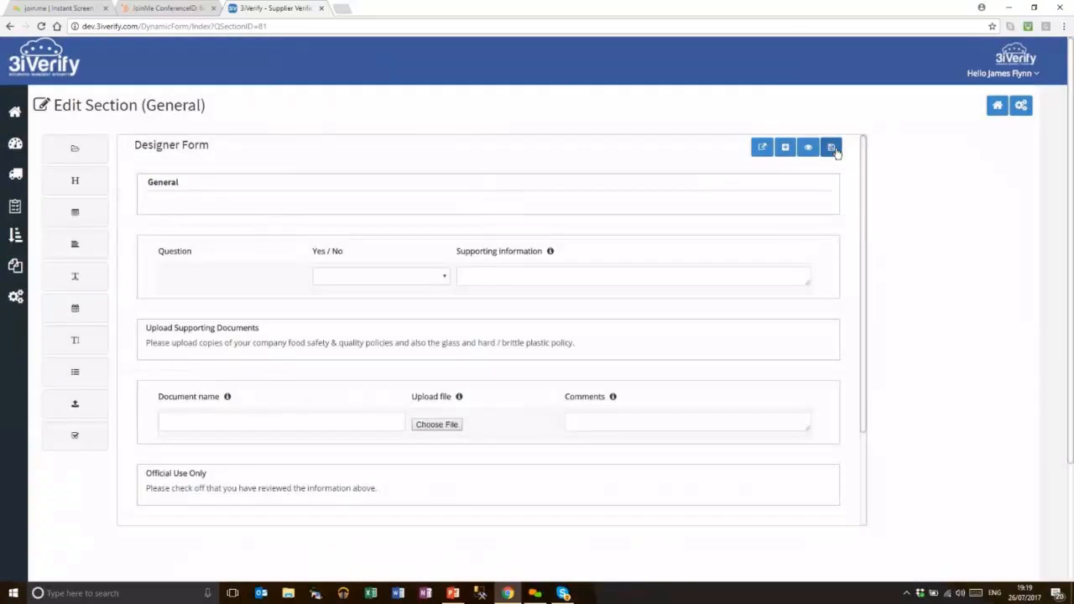
pyautogui.click(832, 149)
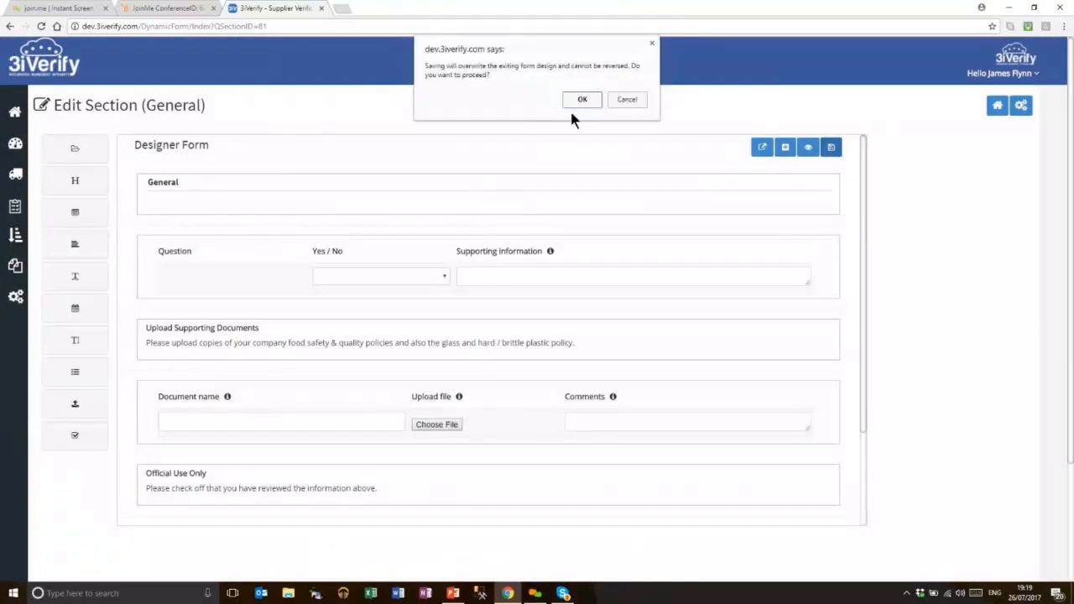
pyautogui.click(583, 99)
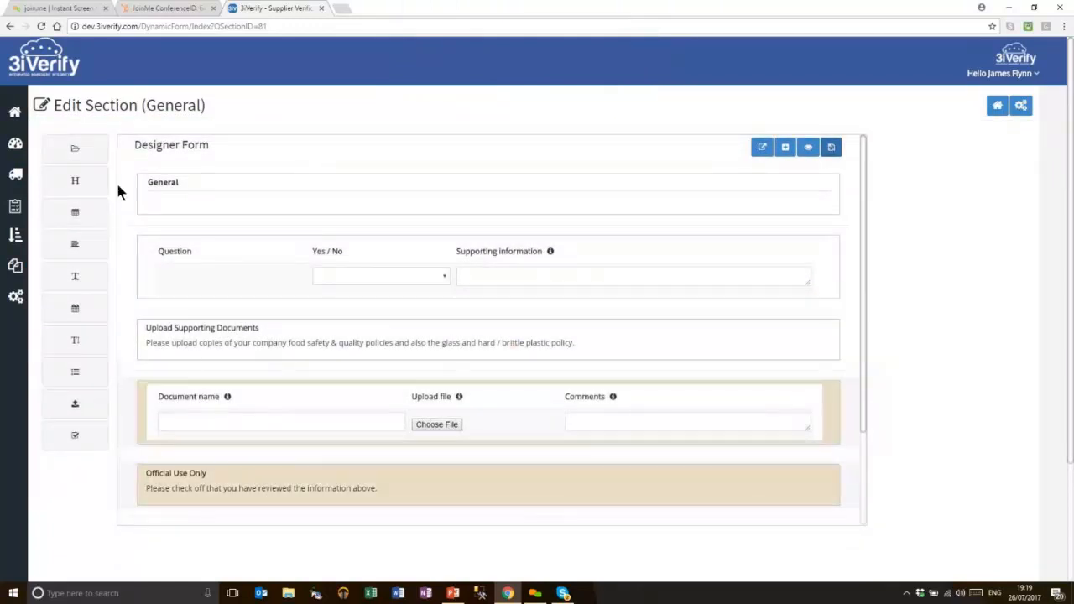
# Return to the questionnaire page and reselect Supplier Assessment 5 min to view its sections
pyautogui.click(10, 27)
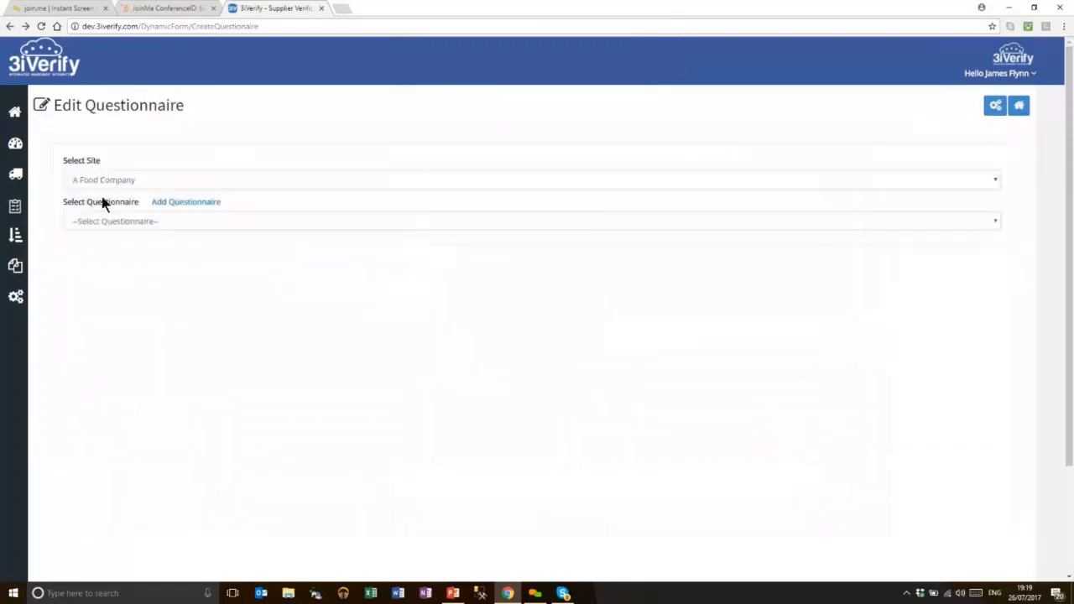
pyautogui.click(99, 223)
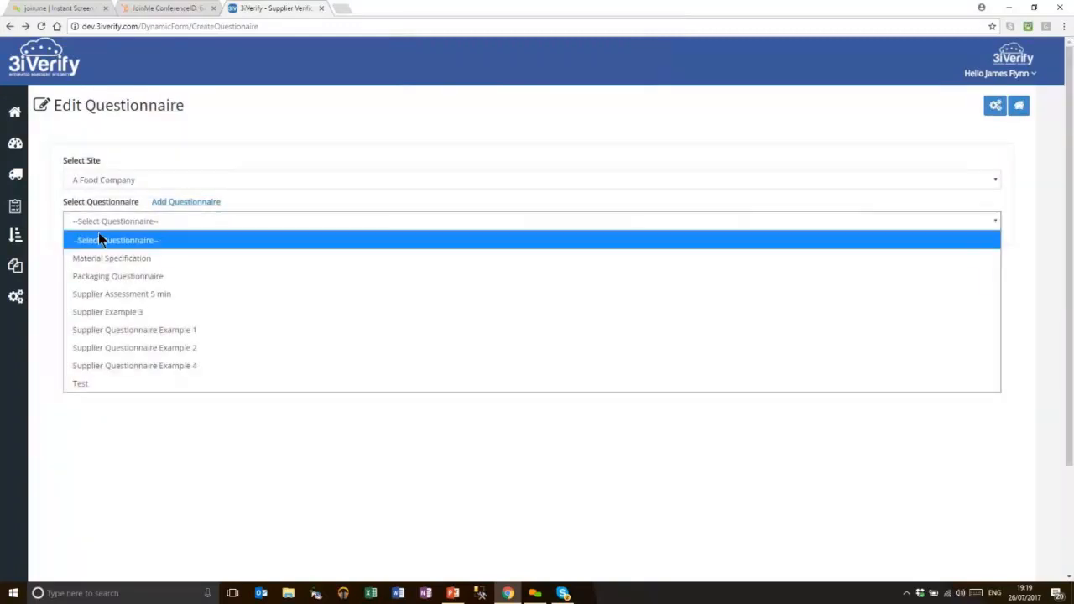
pyautogui.click(193, 295)
pyautogui.click(163, 315)
# Add a new section named 'Pest Control' with sequence 50 and save it
pyautogui.click(151, 300)
pyautogui.click(150, 301)
pyautogui.click(335, 120)
pyautogui.write('Pest Cont')
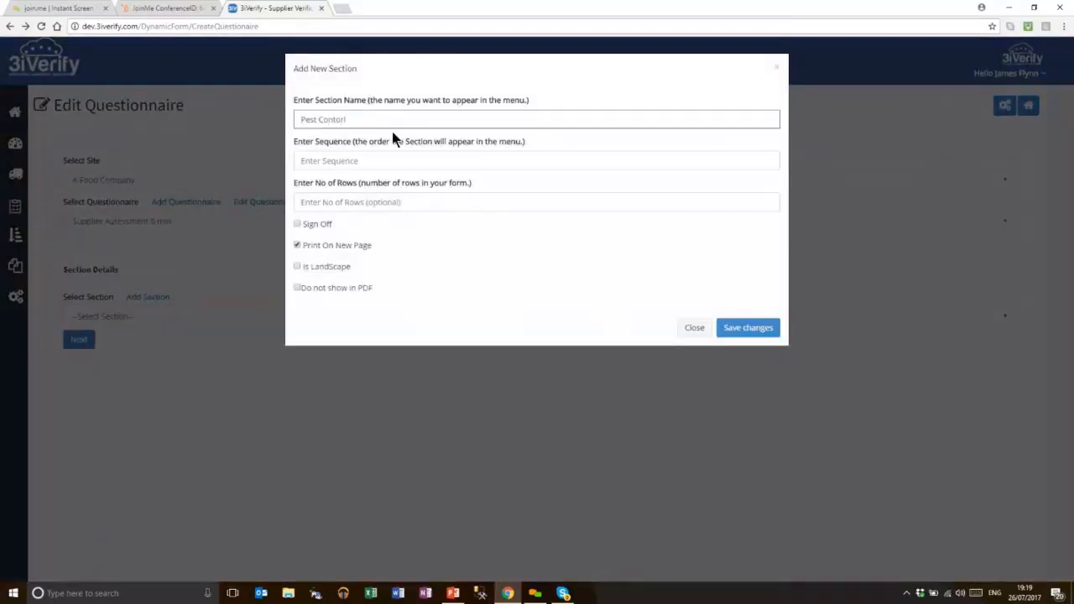
pyautogui.write('rol')
pyautogui.press('Tab')
pyautogui.write('50')
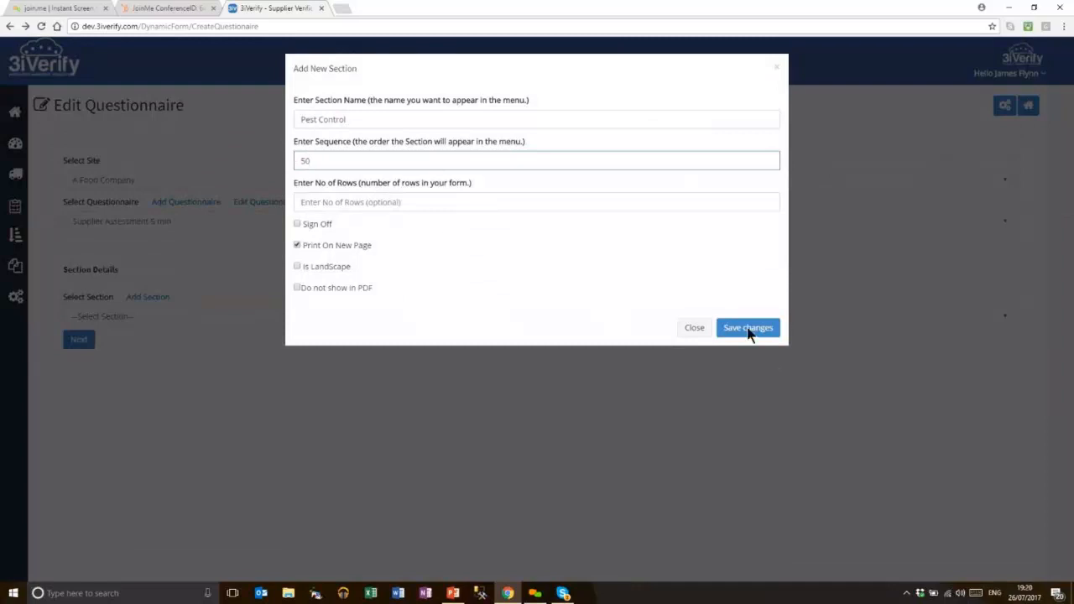
pyautogui.click(747, 329)
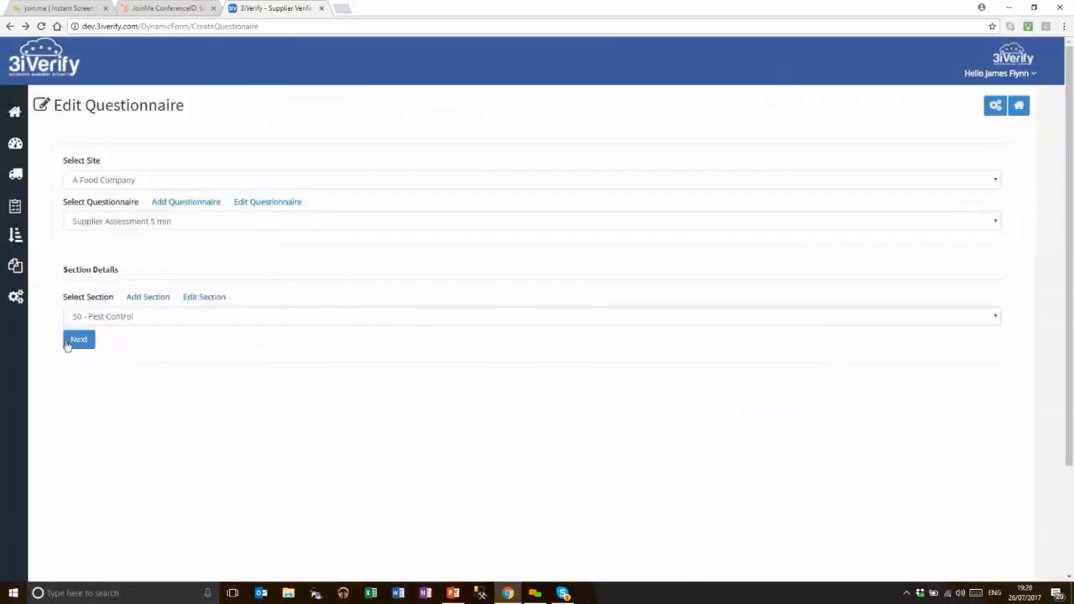
# Load the Supplier - Pest Control template into the section and save the form design, overwriting it
pyautogui.click(88, 344)
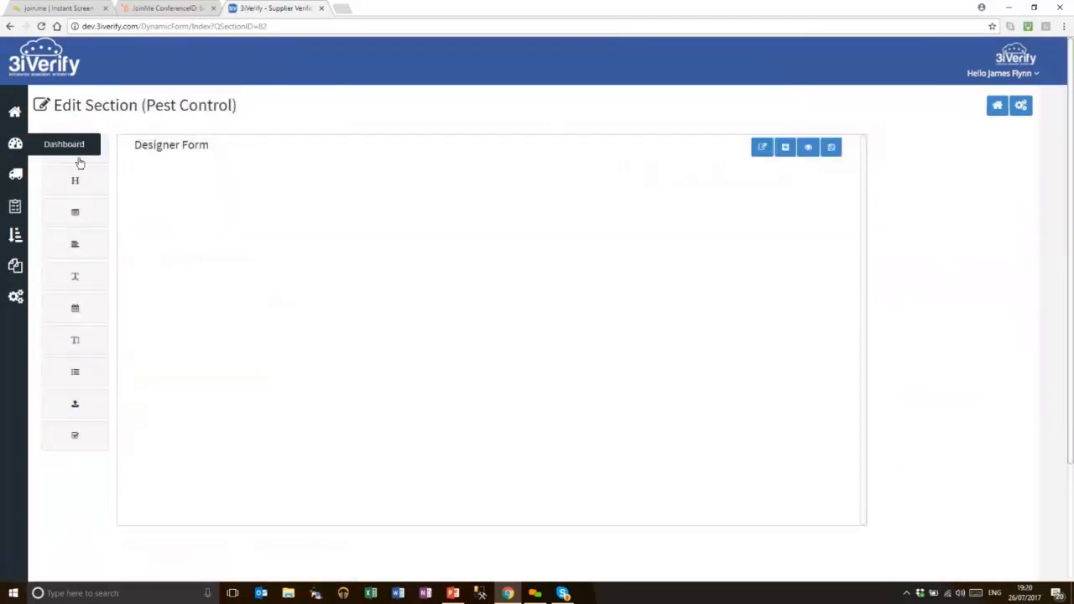
pyautogui.click(72, 151)
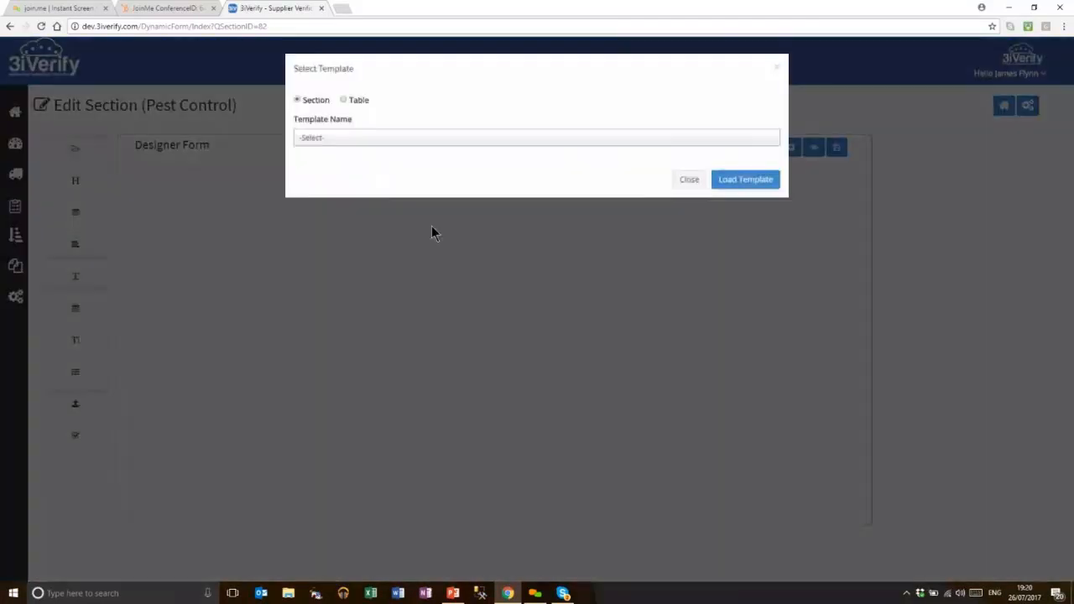
pyautogui.click(433, 139)
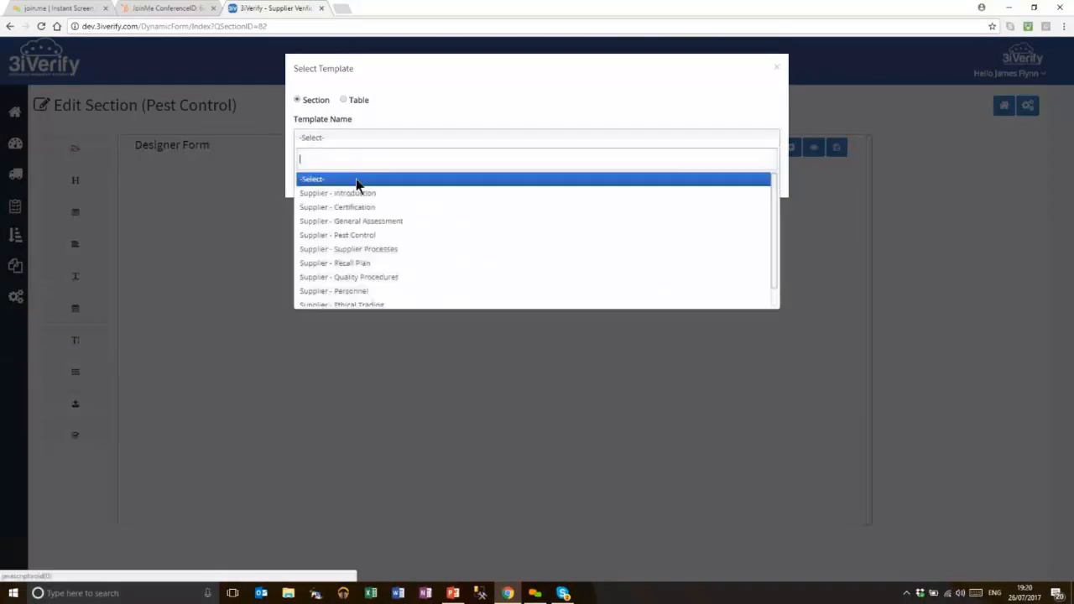
pyautogui.click(377, 237)
pyautogui.click(745, 216)
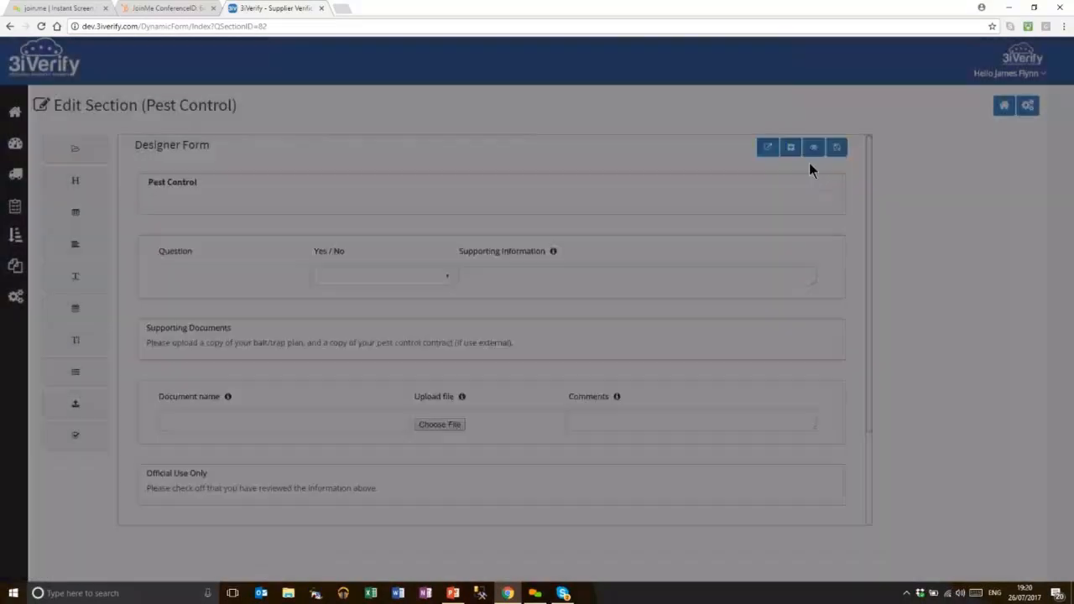
pyautogui.click(830, 151)
pyautogui.click(577, 99)
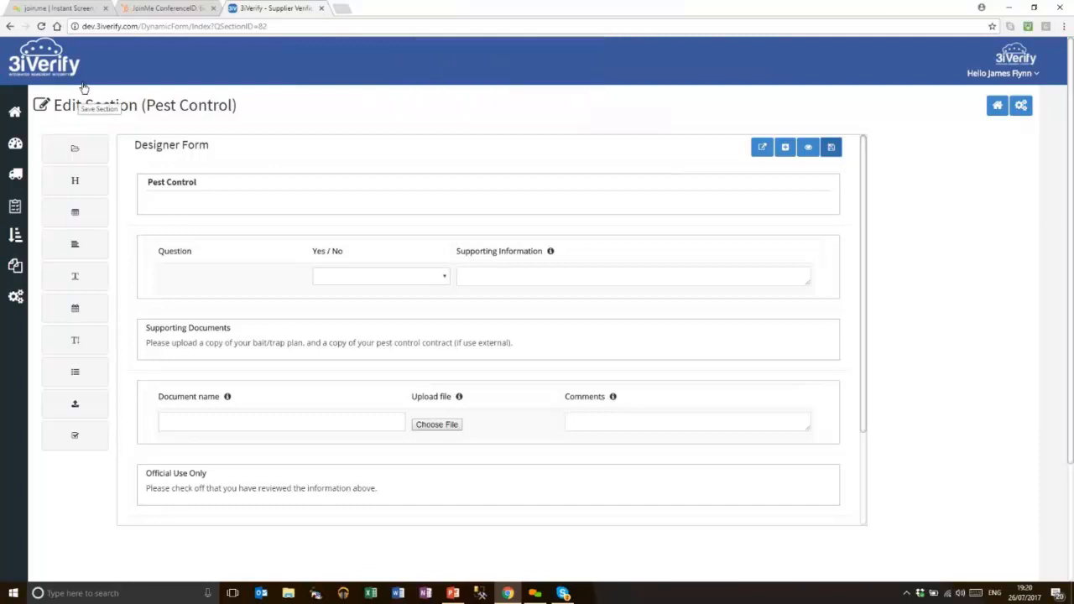
# Dismiss the template picker without loading anything and return to the questionnaire page
pyautogui.click(74, 194)
pyautogui.click(364, 144)
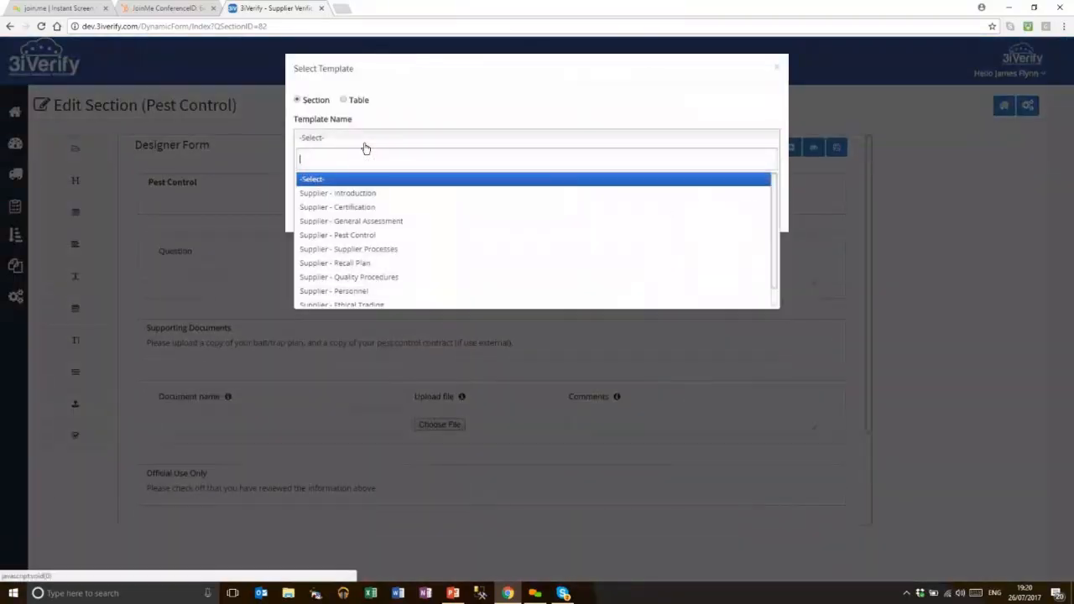
pyautogui.click(366, 147)
pyautogui.click(777, 67)
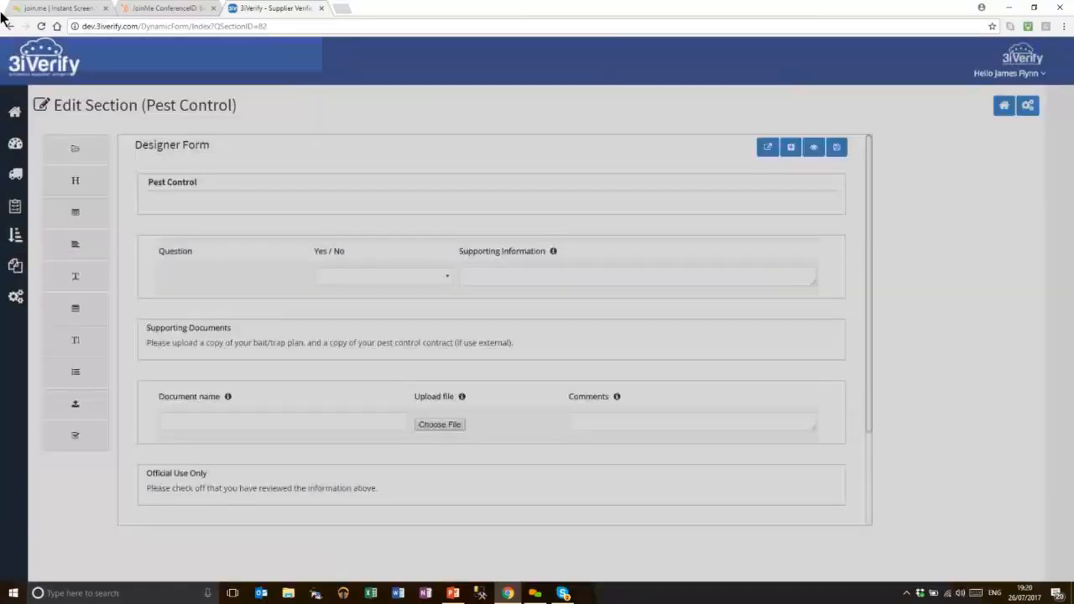
pyautogui.click(10, 27)
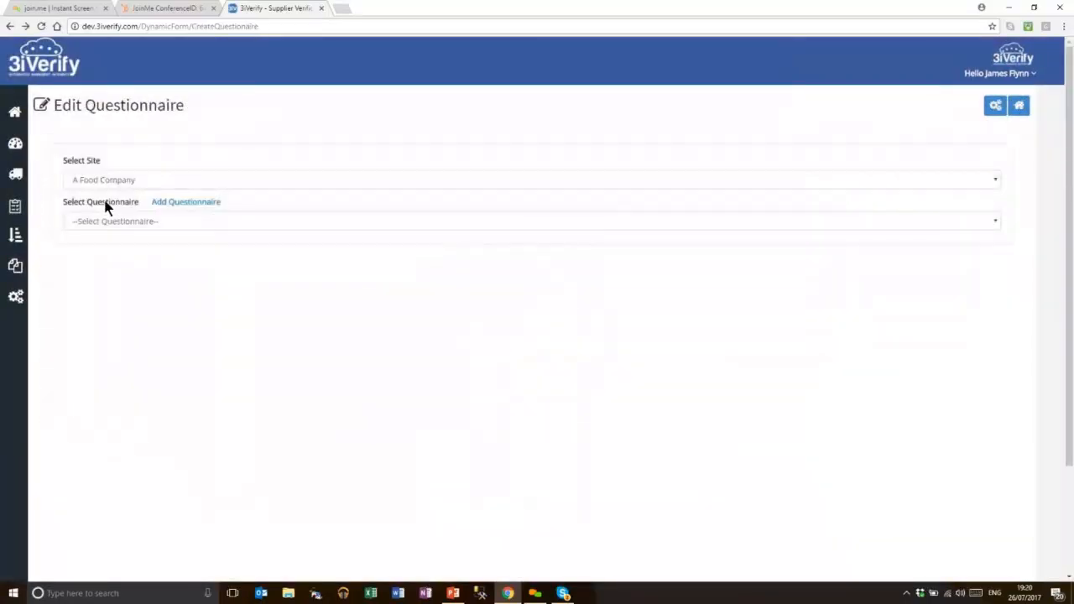
# Load the Supplier - Supplier Processes template into the section form and save it, overwriting the design
pyautogui.click(79, 338)
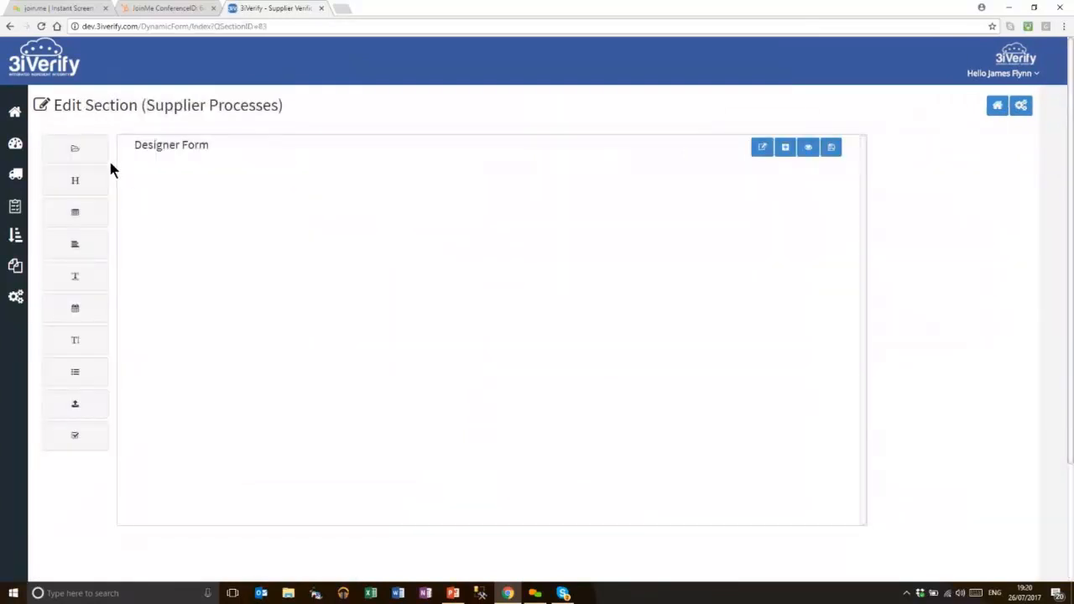
pyautogui.click(88, 150)
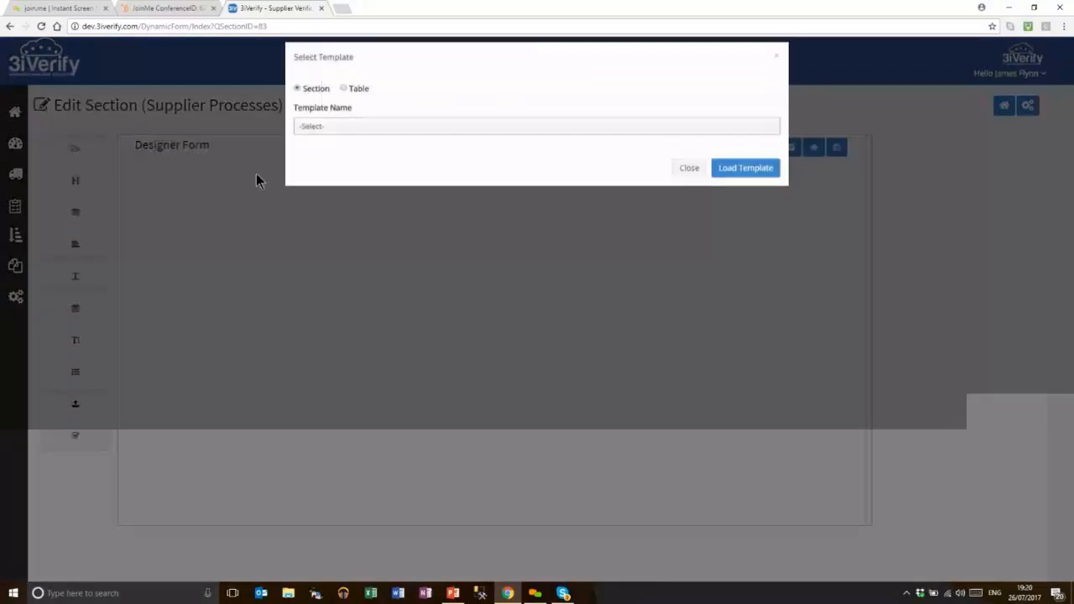
pyautogui.click(314, 138)
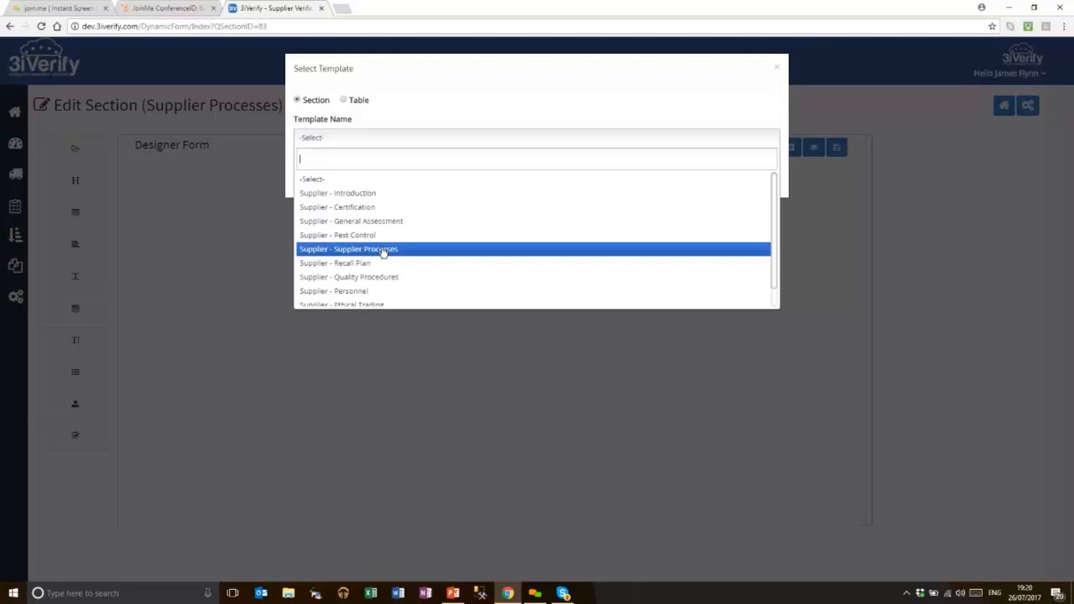
pyautogui.click(425, 257)
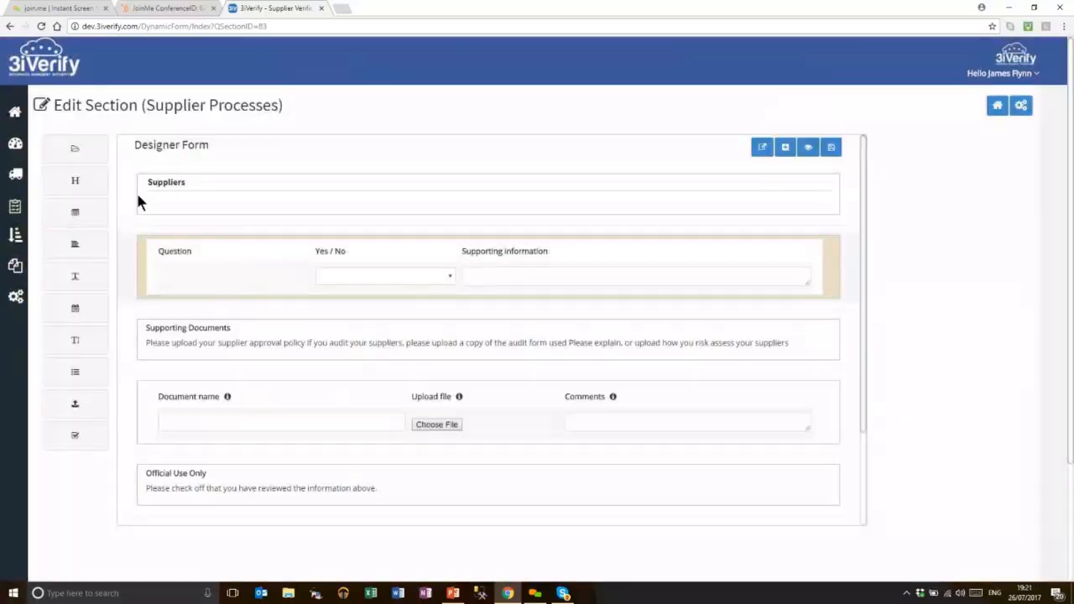
pyautogui.click(831, 149)
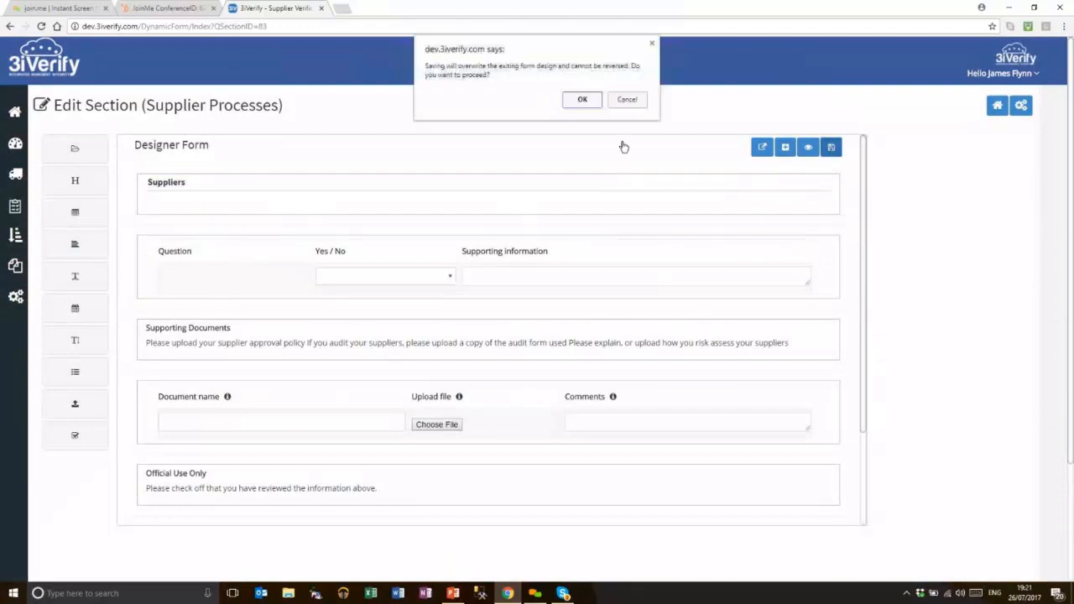
pyautogui.click(587, 102)
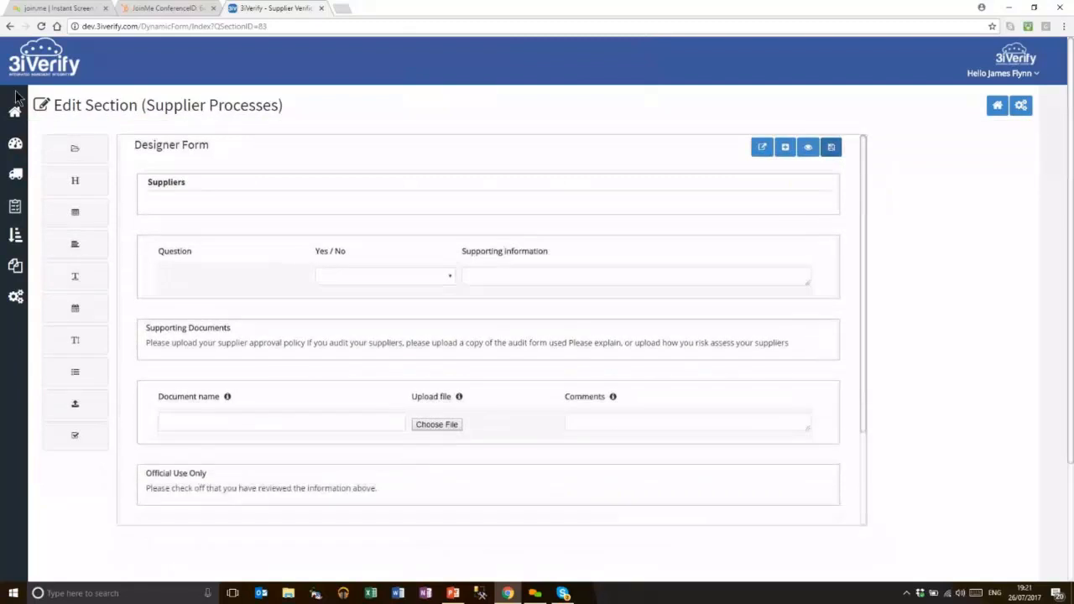
pyautogui.click(8, 28)
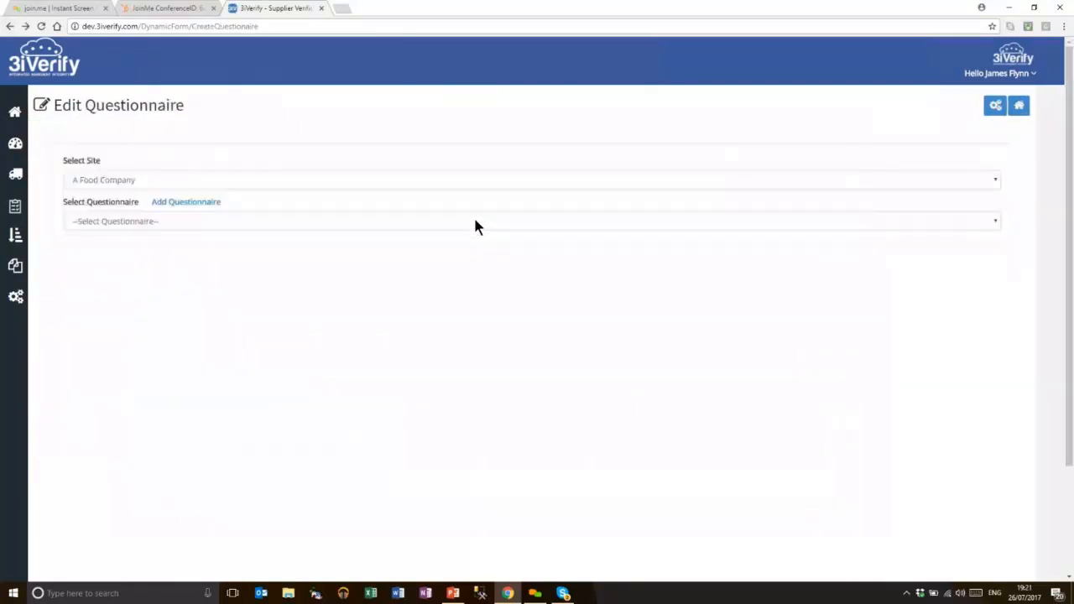
# Add a 'Recall Plan' section with sequence 60 to Supplier Assessment 5 min and save it
pyautogui.click(123, 221)
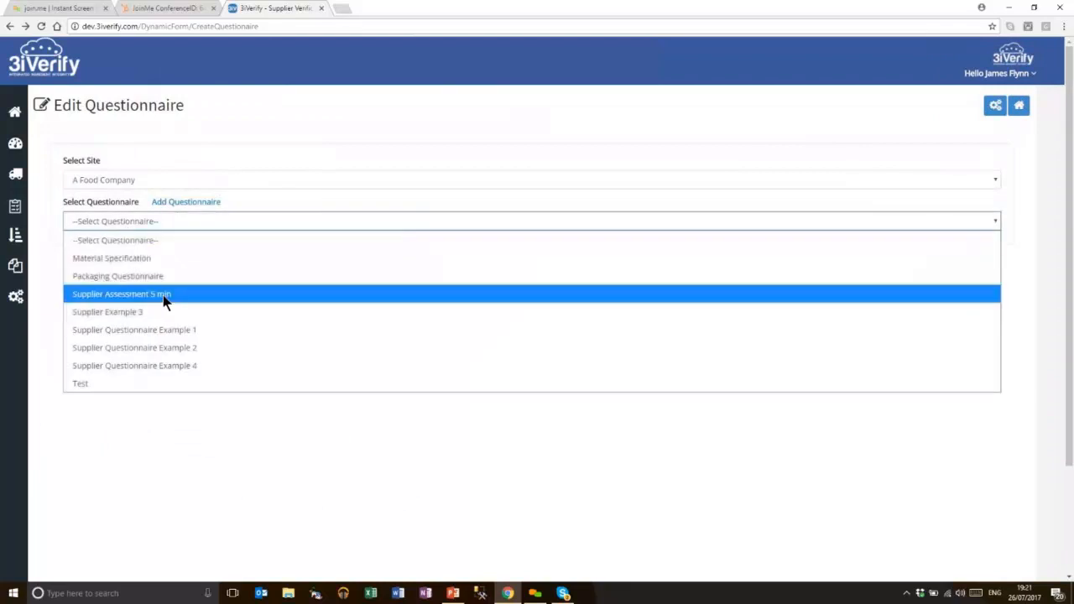
pyautogui.click(268, 295)
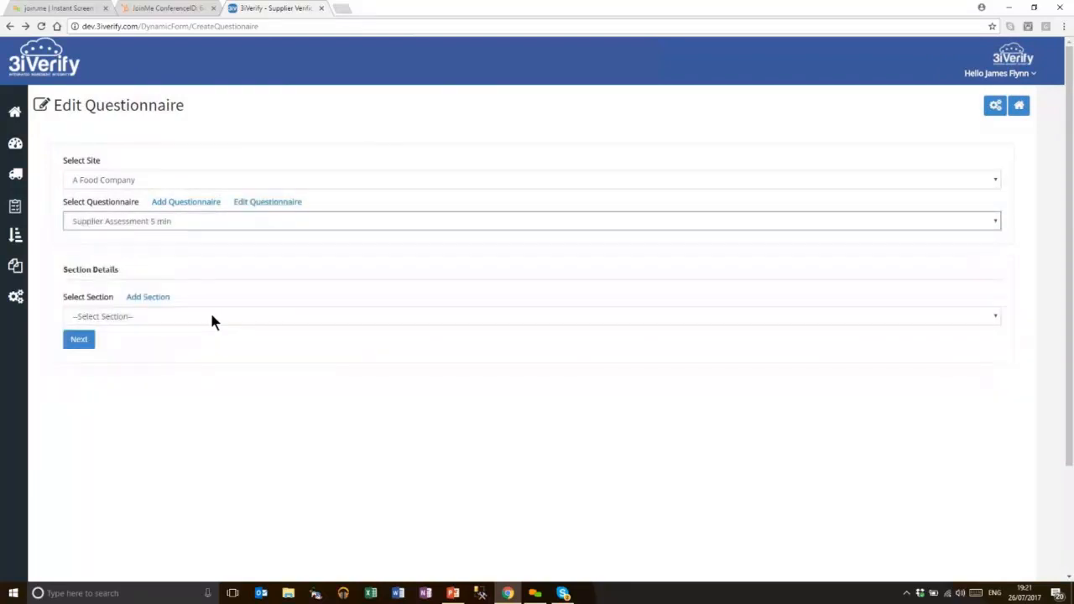
pyautogui.click(221, 316)
pyautogui.click(157, 298)
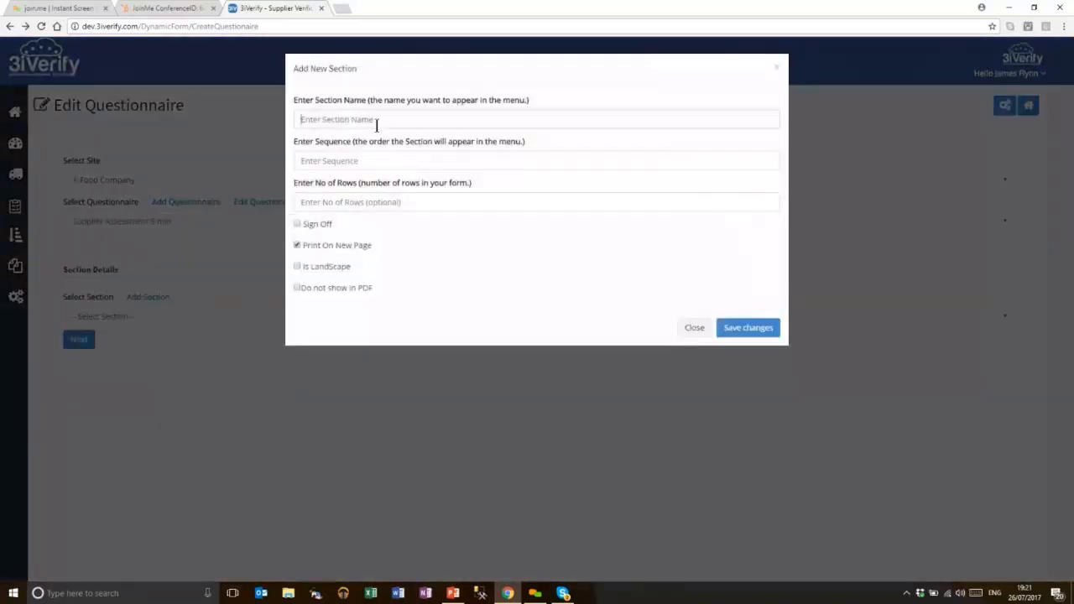
pyautogui.write('REcall #Plan')
pyautogui.press('Tab')
pyautogui.write('60')
pyautogui.click(743, 329)
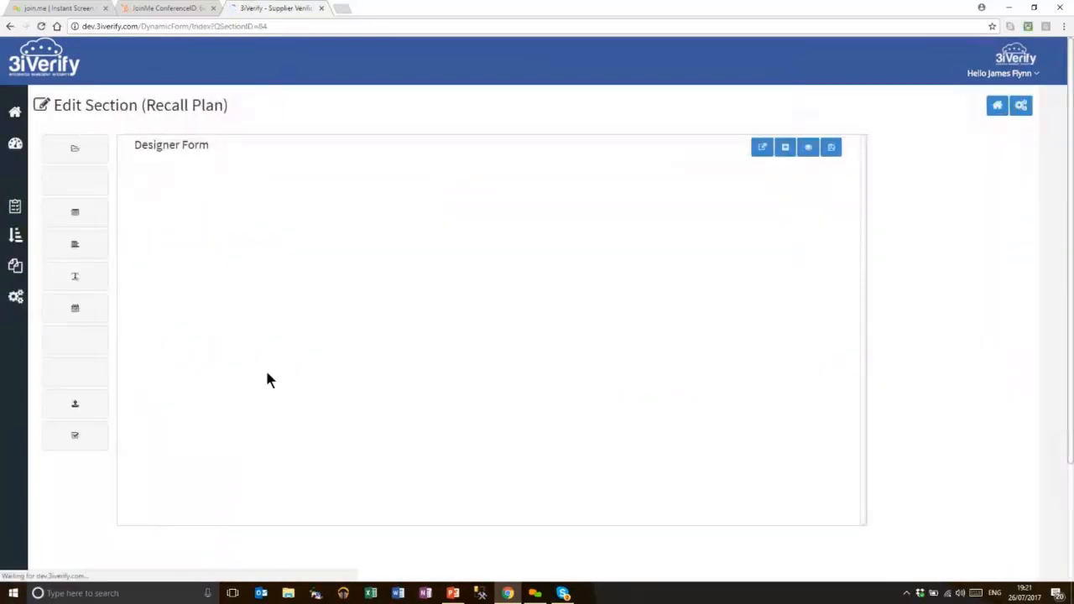
# Load the Supplier - Recall Plan template and save the form design, overwriting it
pyautogui.click(75, 147)
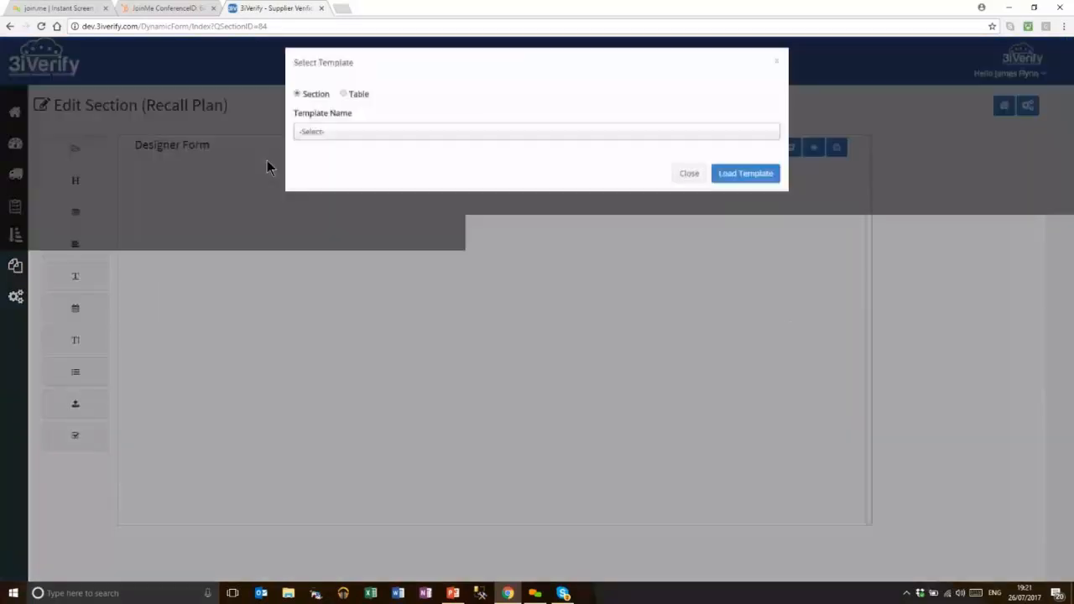
pyautogui.click(313, 138)
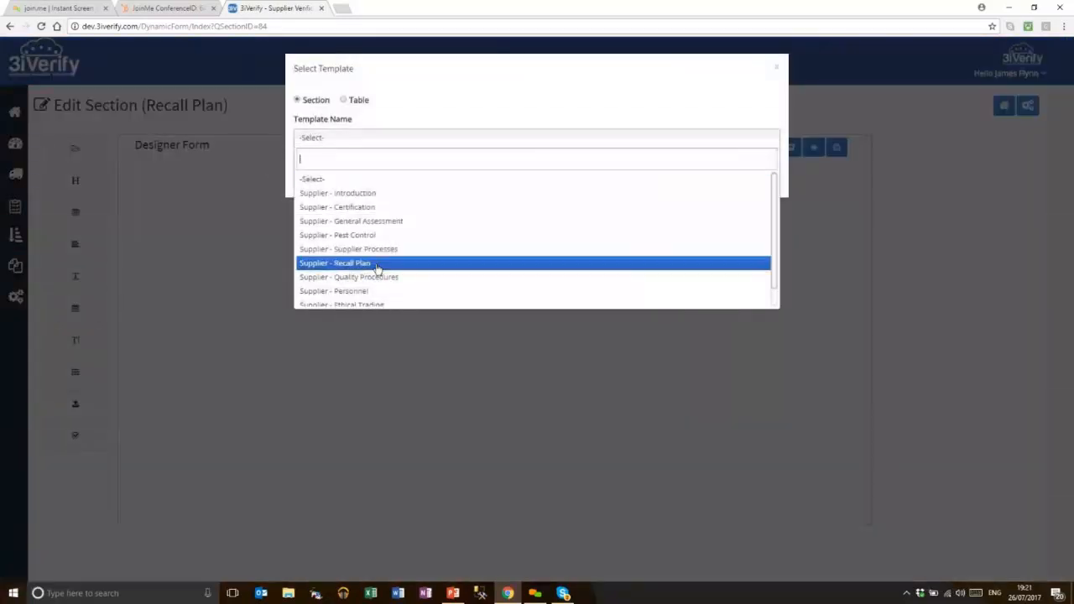
pyautogui.click(376, 265)
pyautogui.click(765, 219)
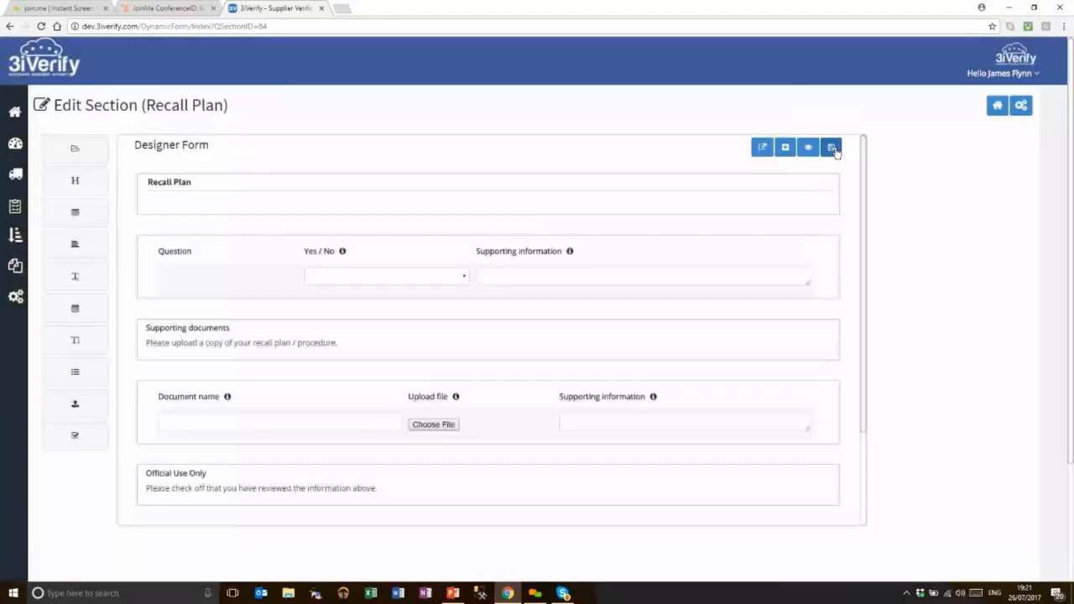
pyautogui.click(836, 151)
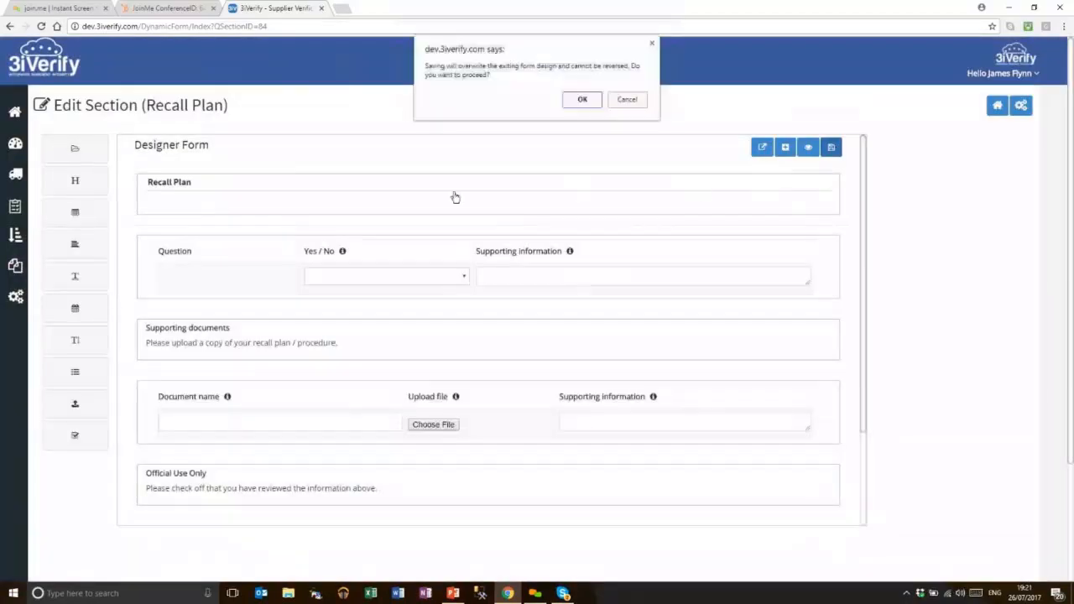
pyautogui.click(591, 99)
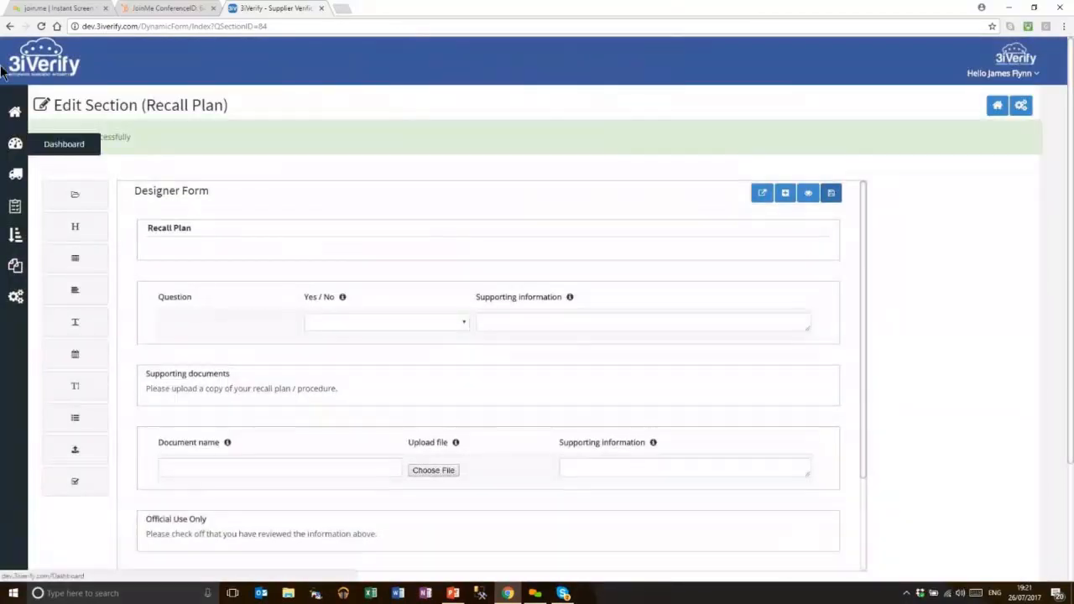
pyautogui.click(10, 26)
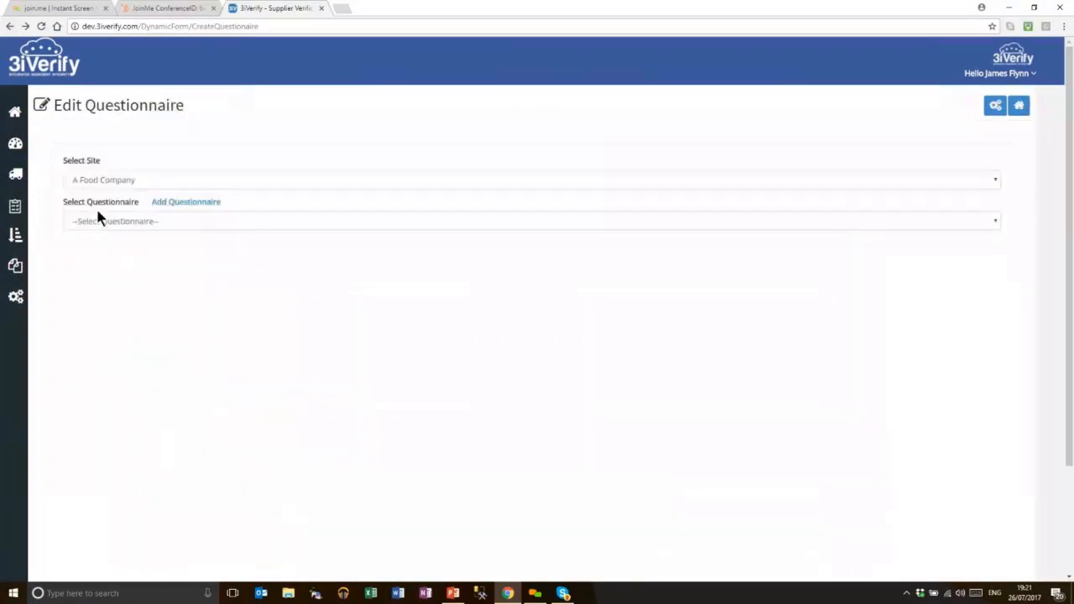
# Add a 'Sign Off' section flagged as sign-off, sequence 40, to Supplier Assessment 5 min and save it
pyautogui.click(102, 222)
pyautogui.click(215, 289)
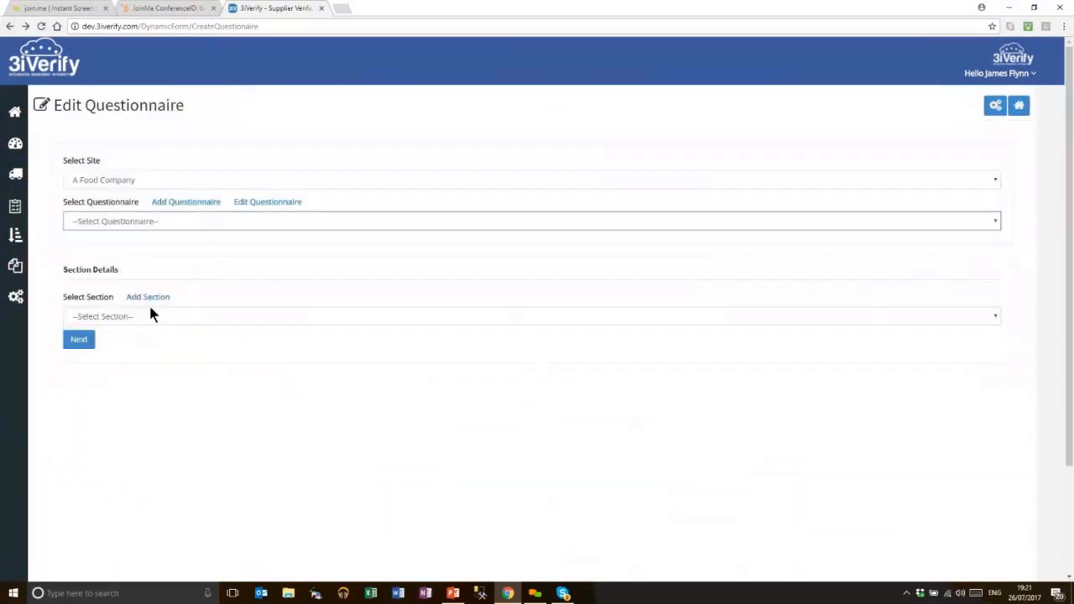
pyautogui.click(131, 323)
pyautogui.click(144, 297)
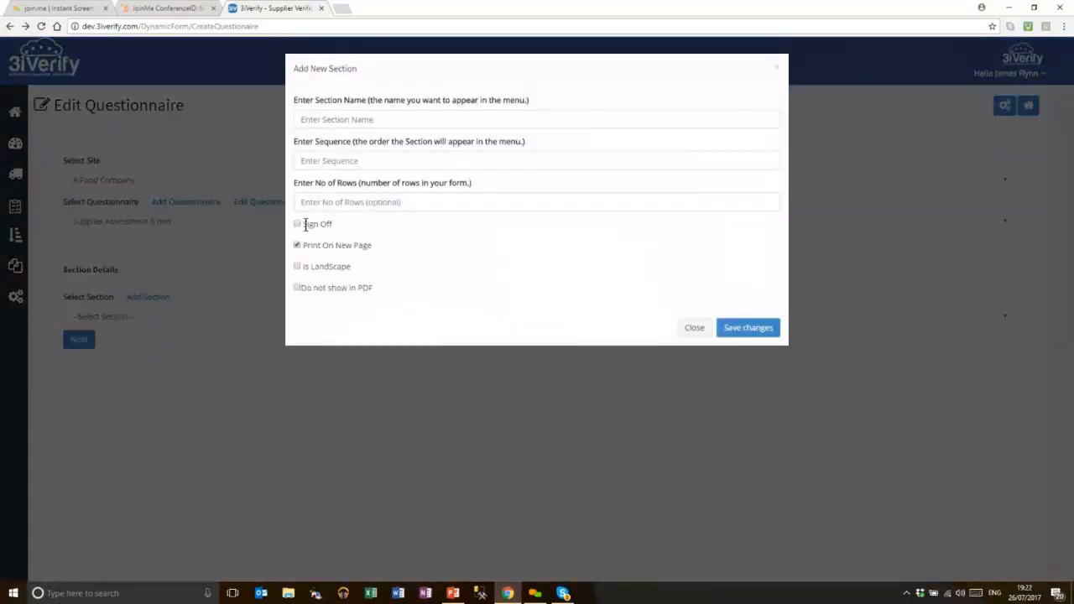
pyautogui.click(297, 224)
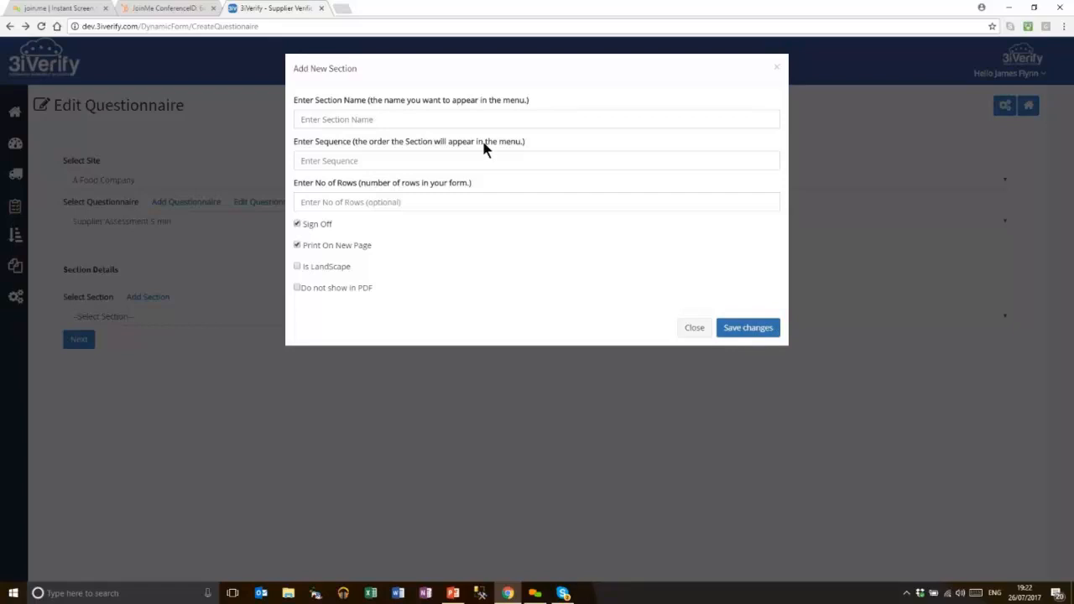
pyautogui.click(466, 117)
pyautogui.write('Sign Off')
pyautogui.click(379, 160)
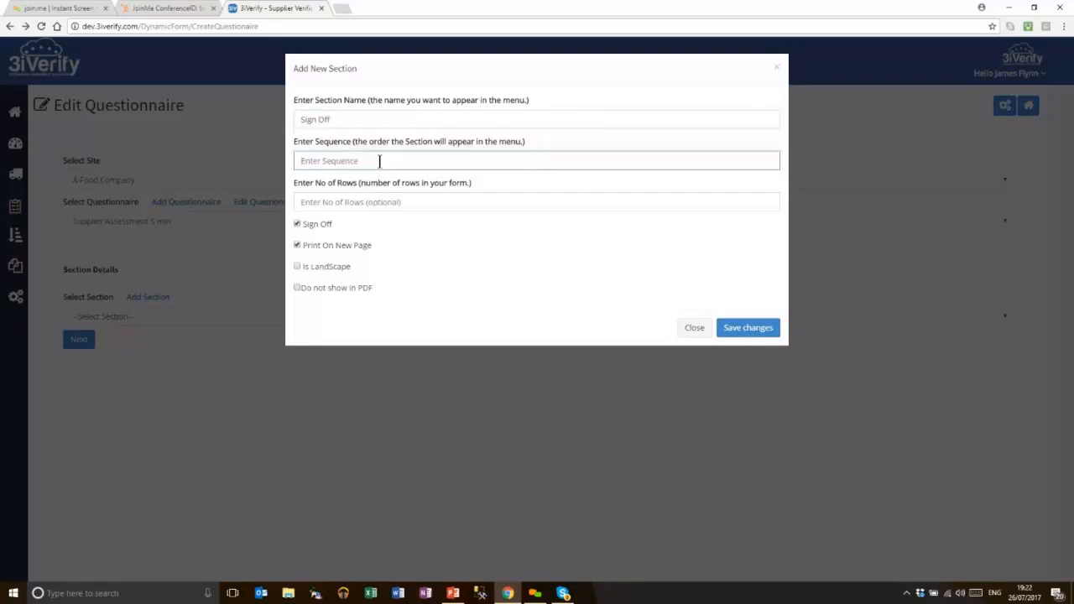
pyautogui.write('40')
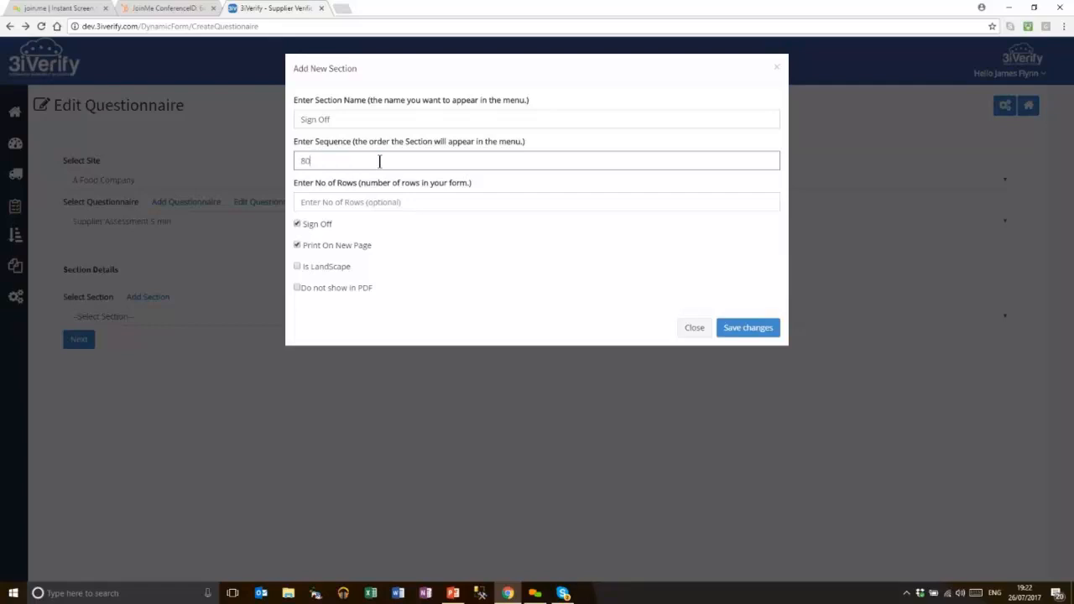
pyautogui.click(742, 327)
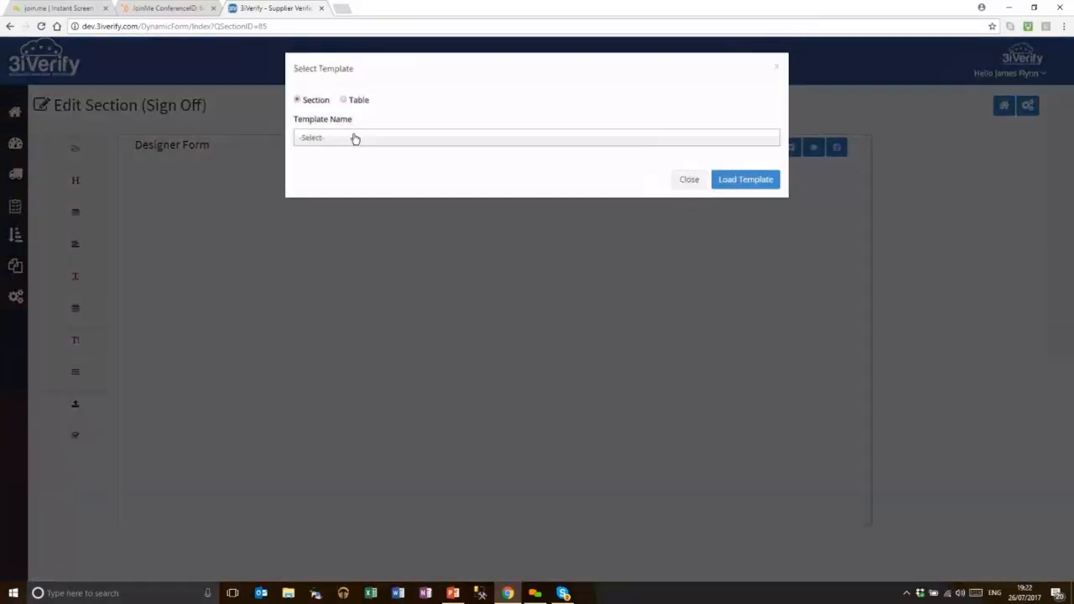
# Load the Supplier - Sign off template and save the form design, overwriting it
pyautogui.click(355, 138)
pyautogui.scroll(-1, 373, 290)
pyautogui.click(360, 299)
pyautogui.click(737, 214)
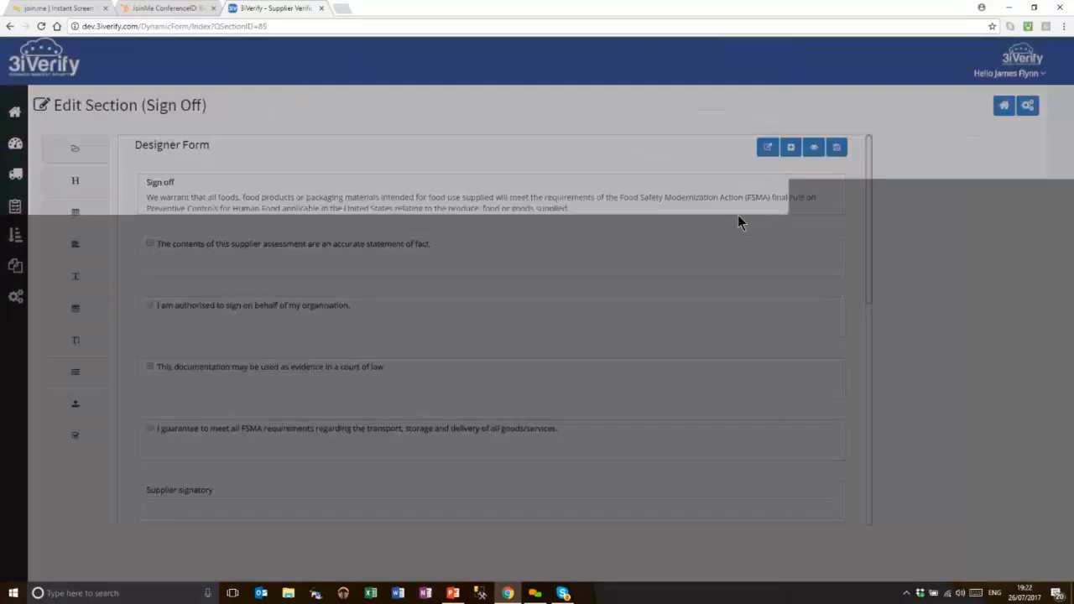
pyautogui.click(831, 148)
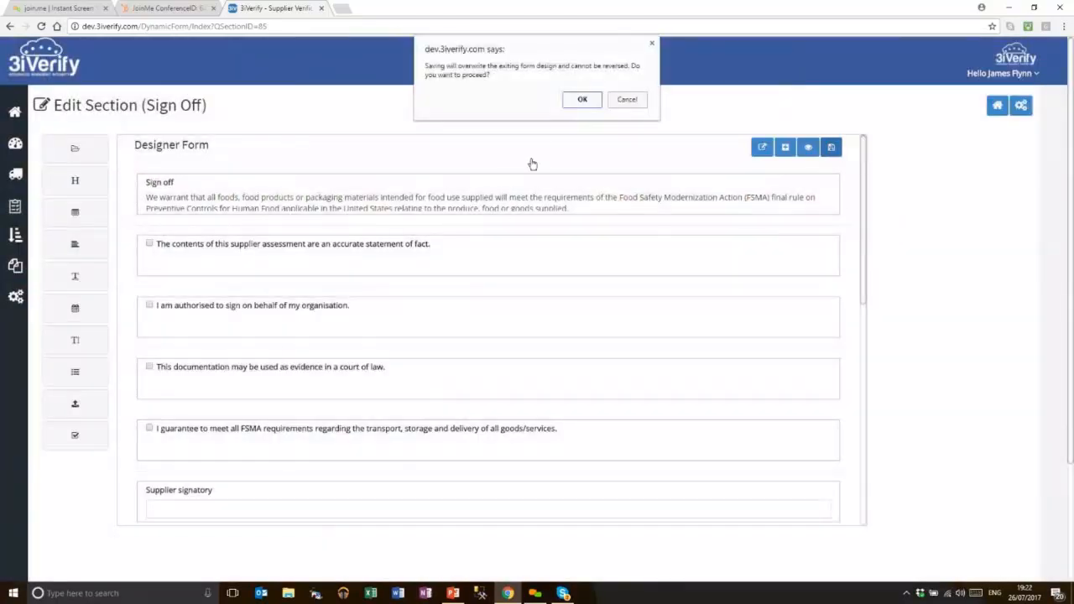
pyautogui.click(575, 107)
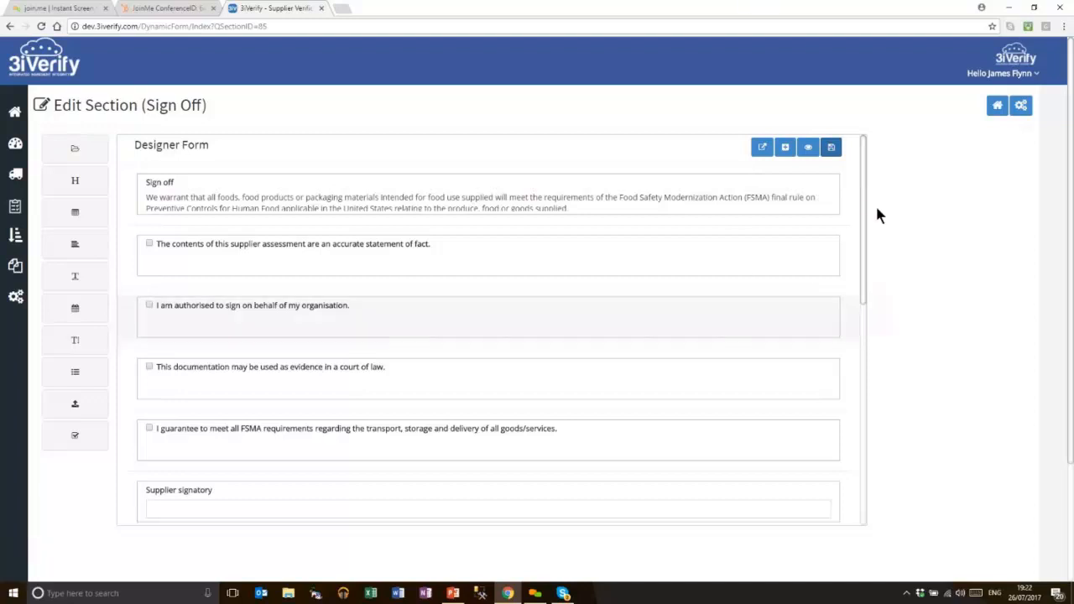
pyautogui.scroll(-10, 880, 386)
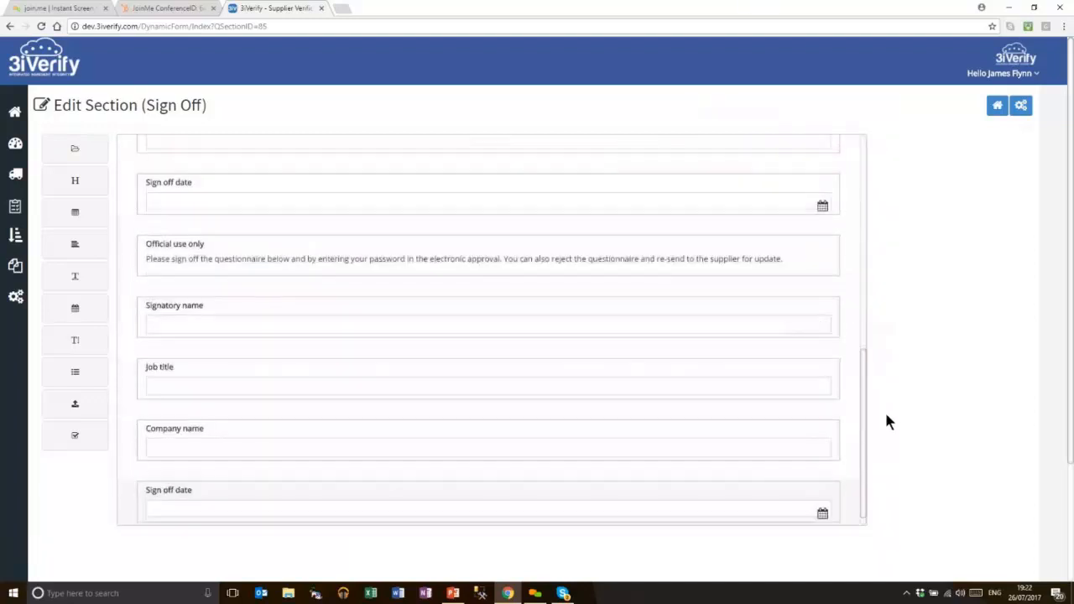
pyautogui.scroll(10, 748, 175)
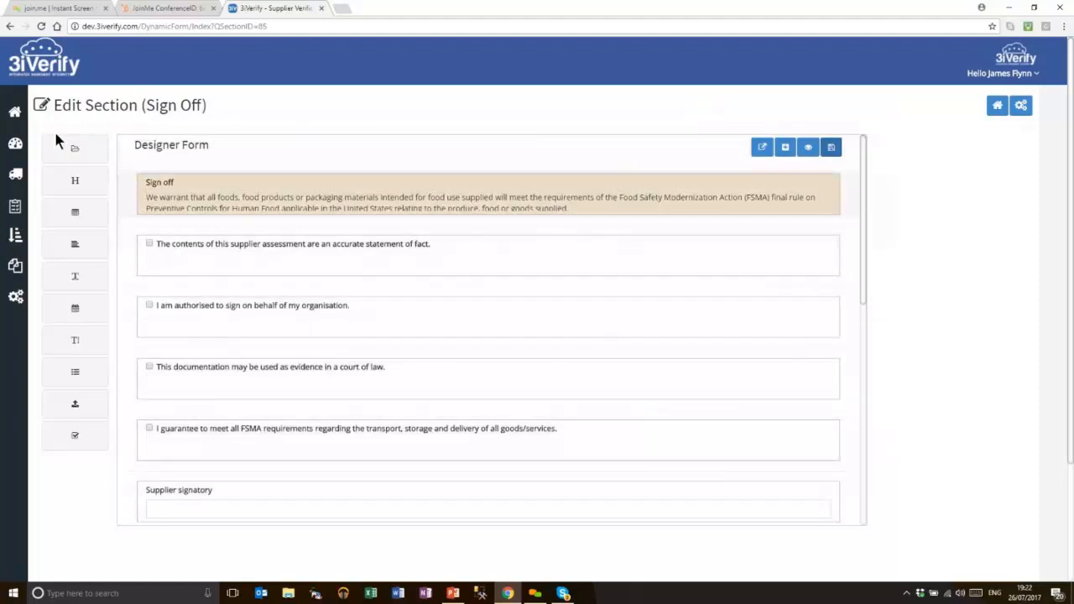
pyautogui.click(15, 178)
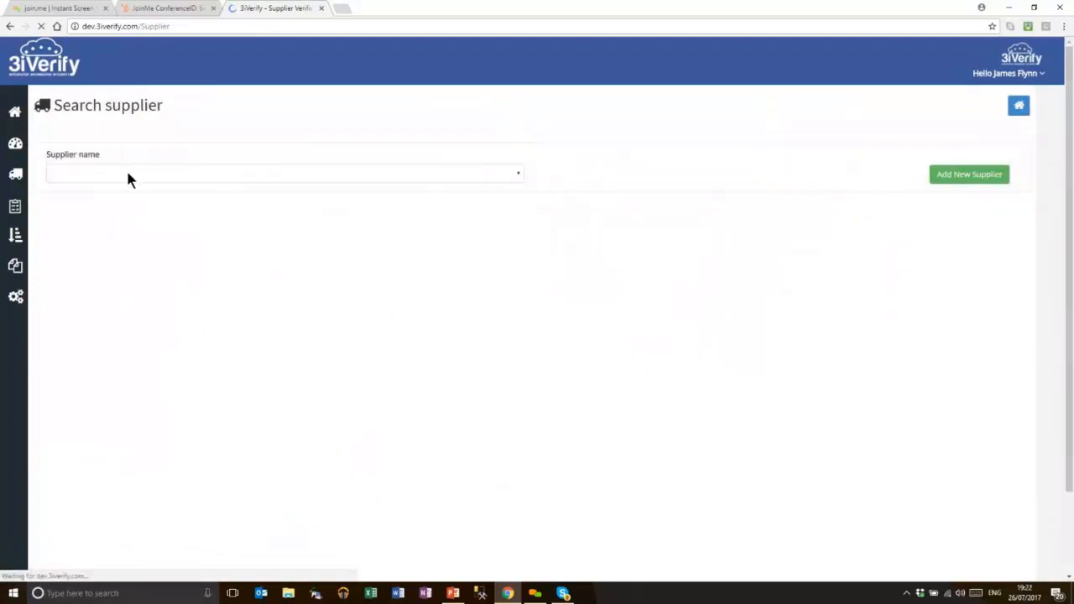
# Filter the supplier list with 'fru' and open FRUTAROM (UK) LIMITED
pyautogui.click(132, 175)
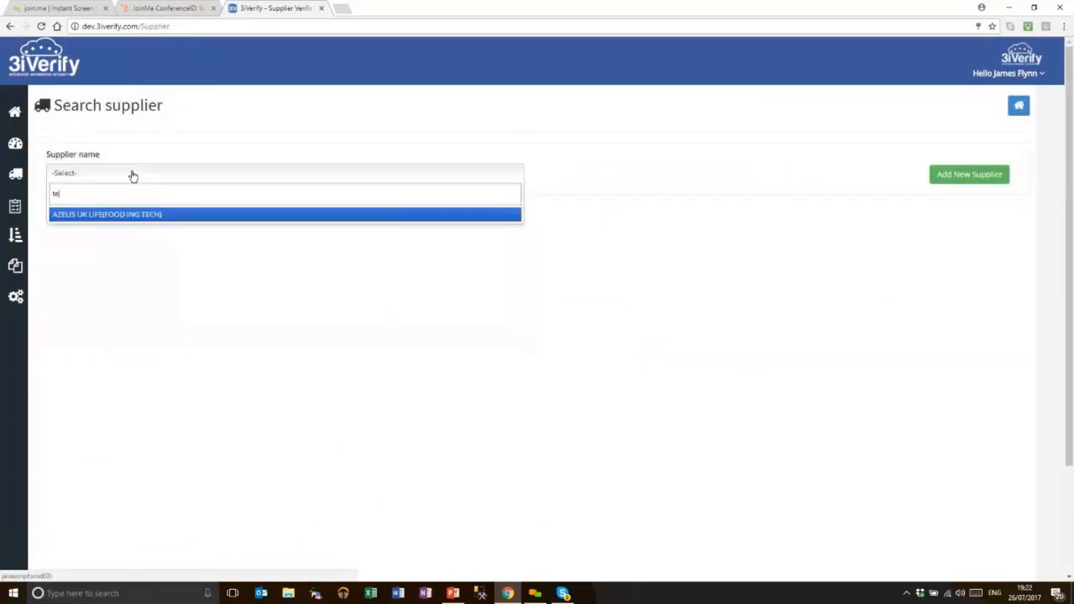
pyautogui.write('fru')
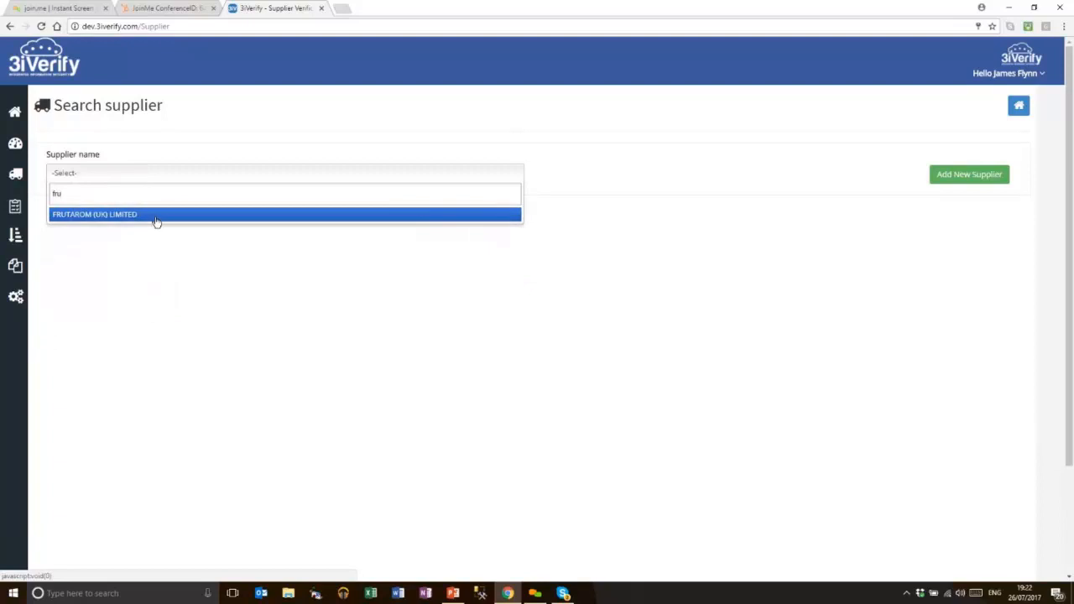
pyautogui.press('Return')
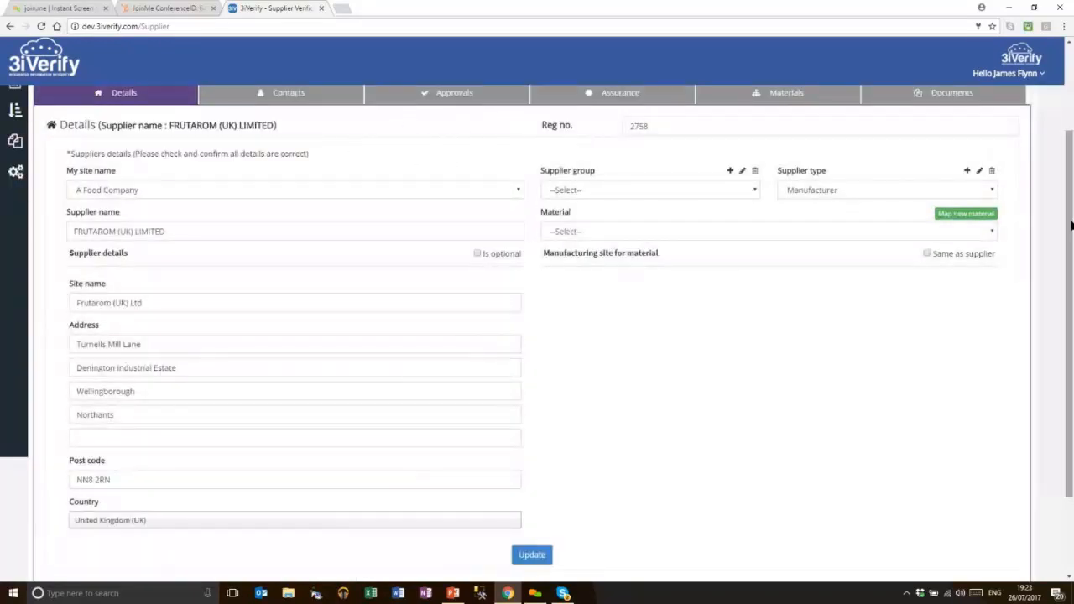
# Set the material to BANANA FLAVOUR AN02150, check the Contacts tab, then view Approvals
pyautogui.scroll(1, 376, 180)
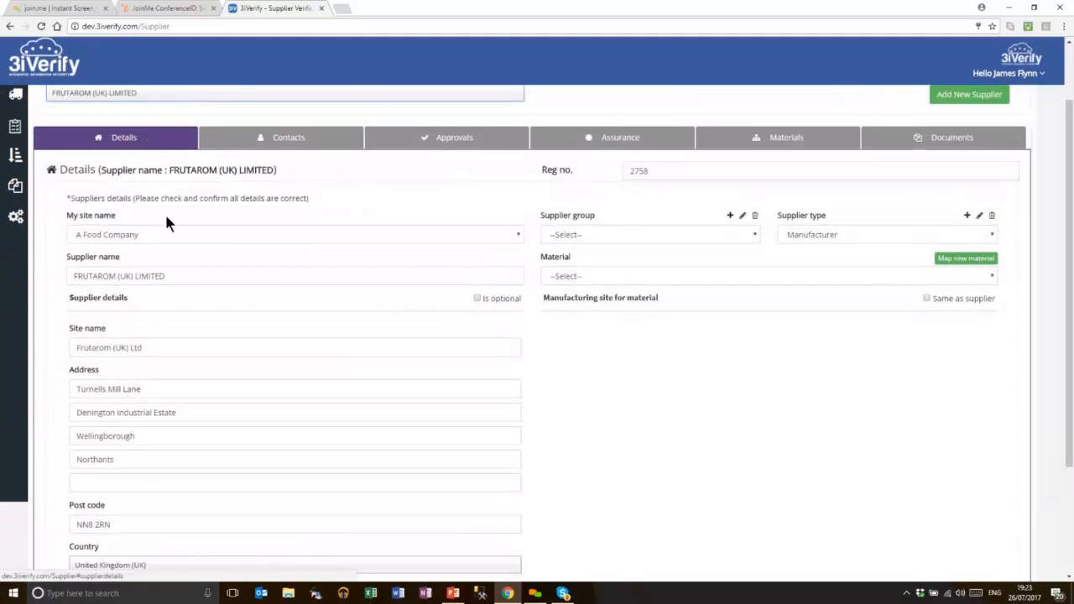
pyautogui.click(629, 278)
pyautogui.click(634, 319)
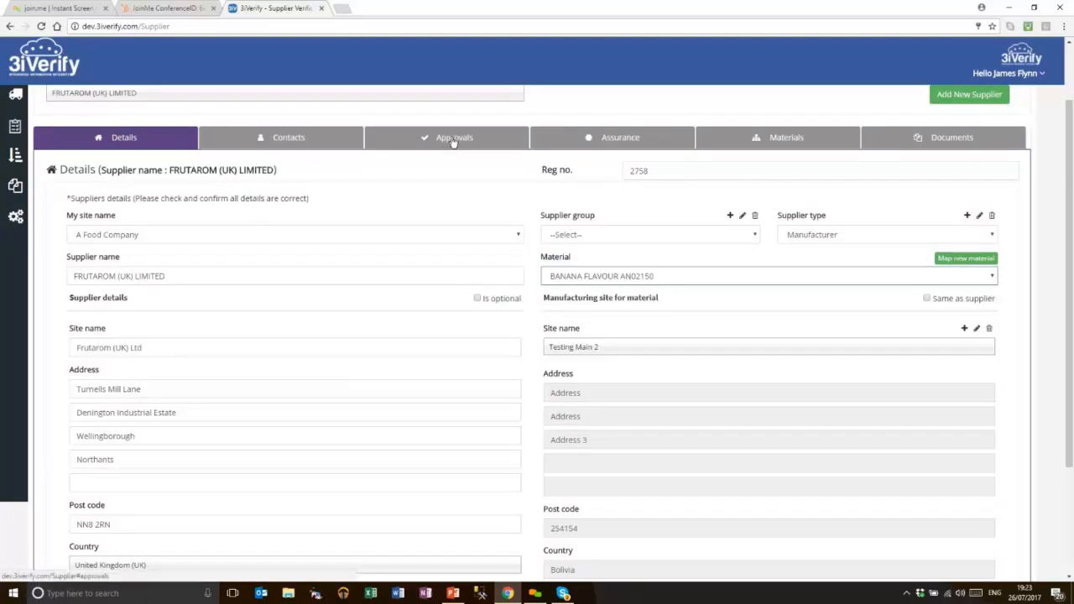
pyautogui.click(295, 142)
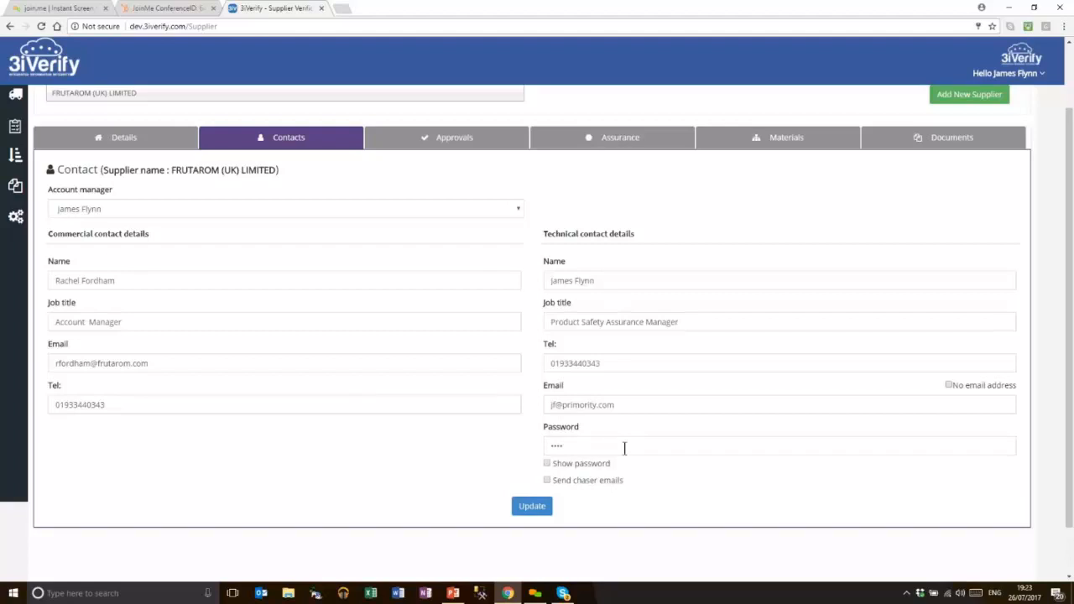
pyautogui.click(496, 140)
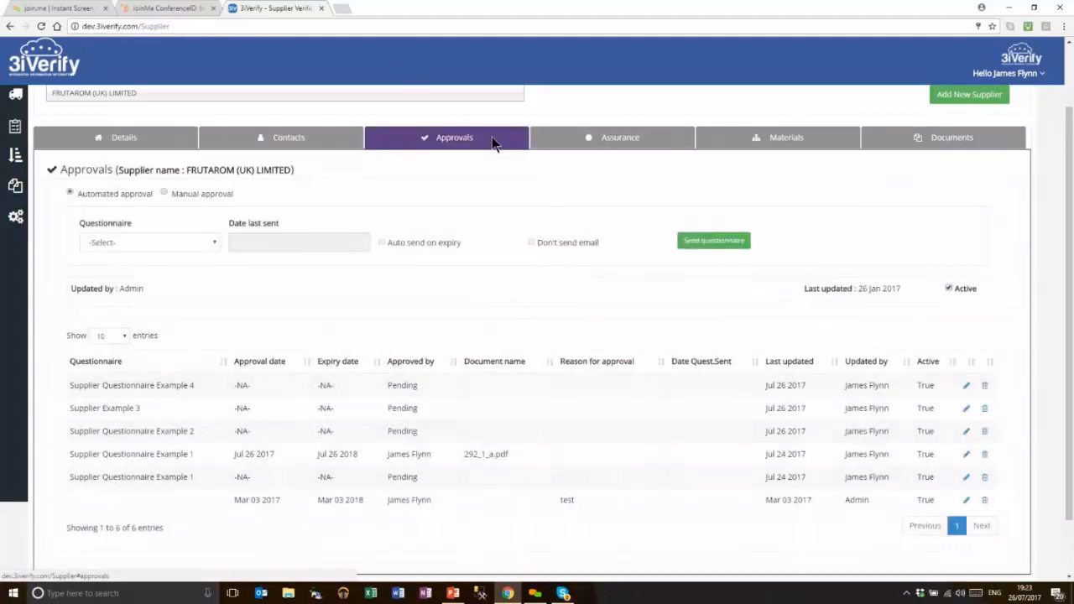
# Send the Supplier Assessment 5 min questionnaire to FRUTAROM (UK) LIMITED from the Approvals tab
pyautogui.click(216, 243)
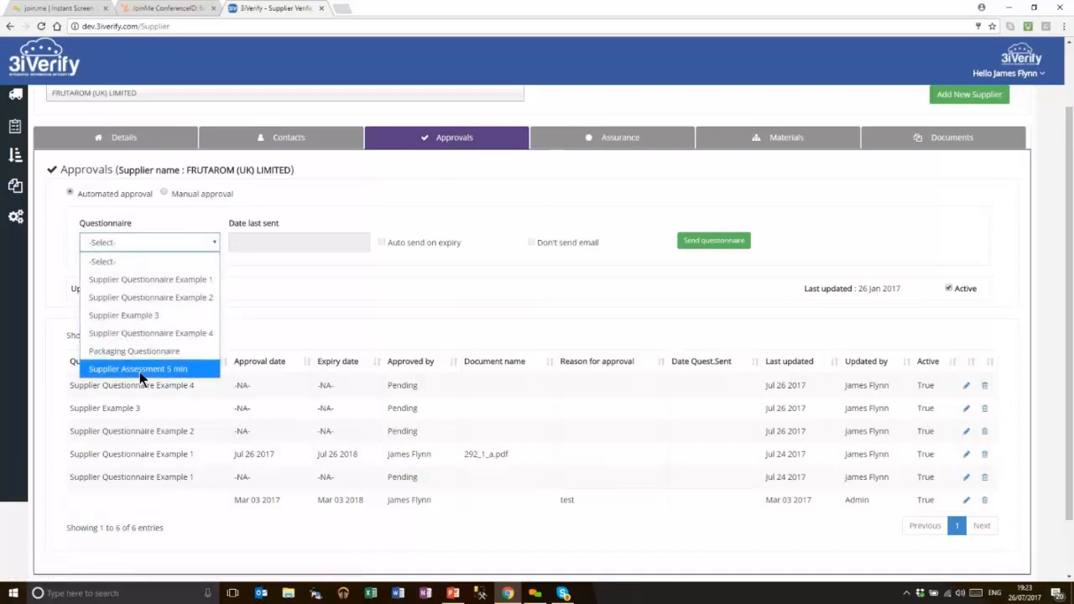
pyautogui.click(179, 257)
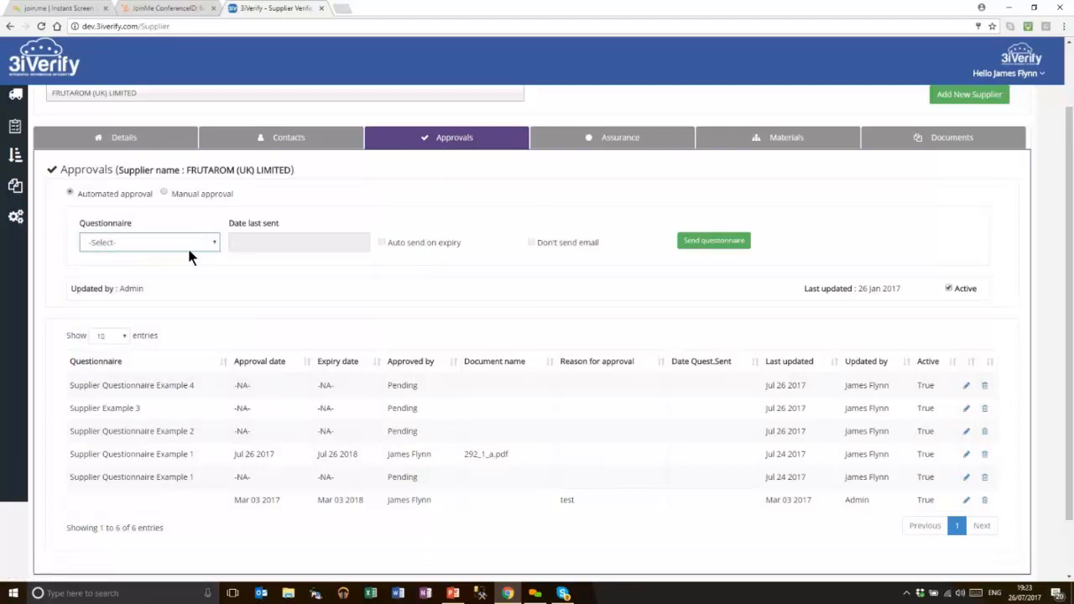
pyautogui.click(382, 241)
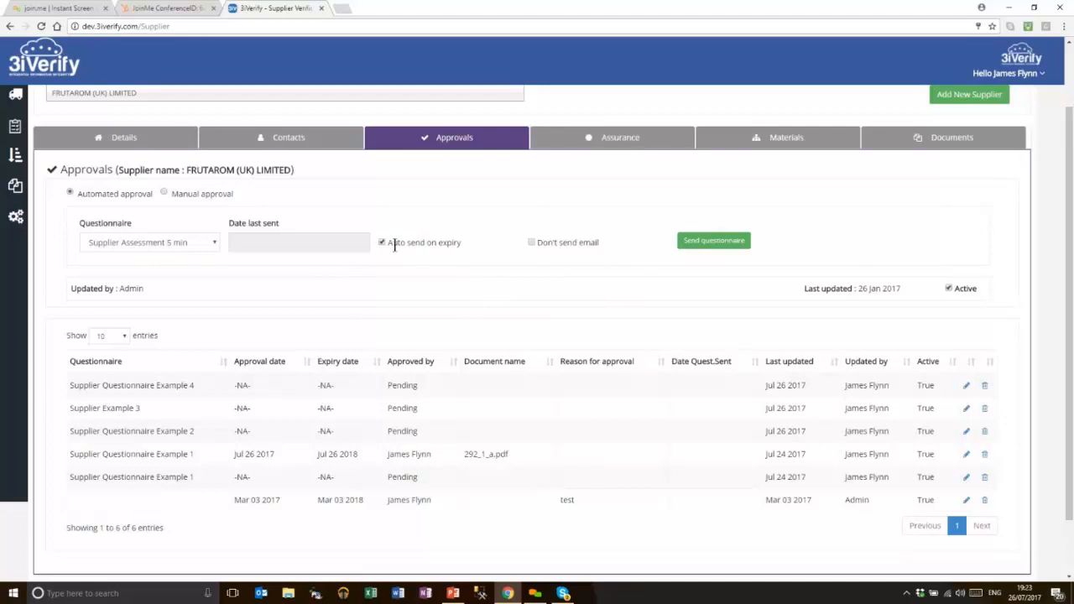
pyautogui.click(725, 243)
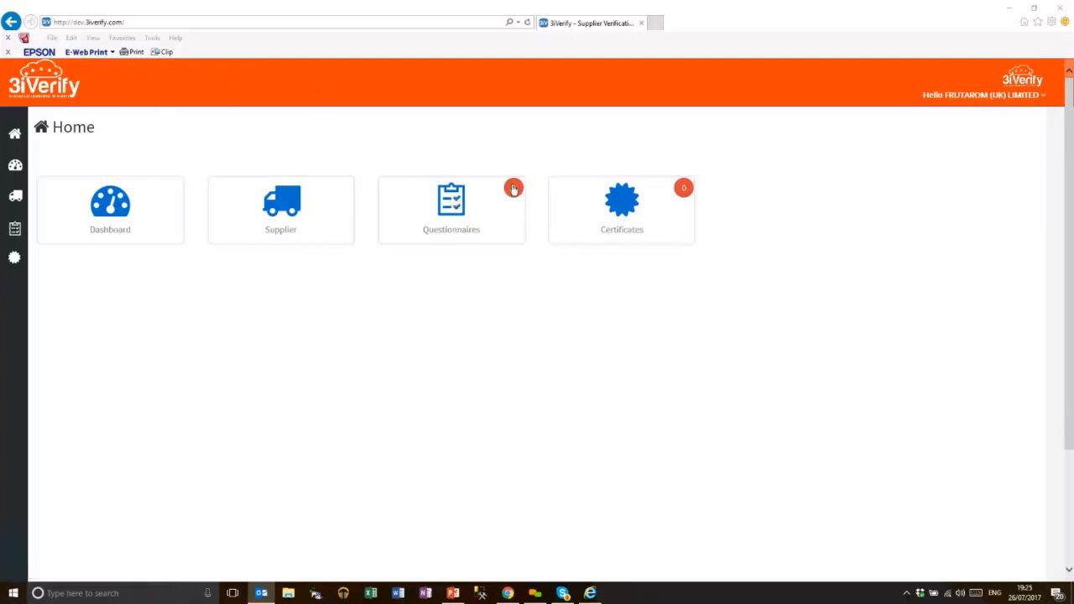
# Open the unapproved Supplier Assessment 5 min questionnaire from the supplier's Questionnaires list
pyautogui.click(445, 209)
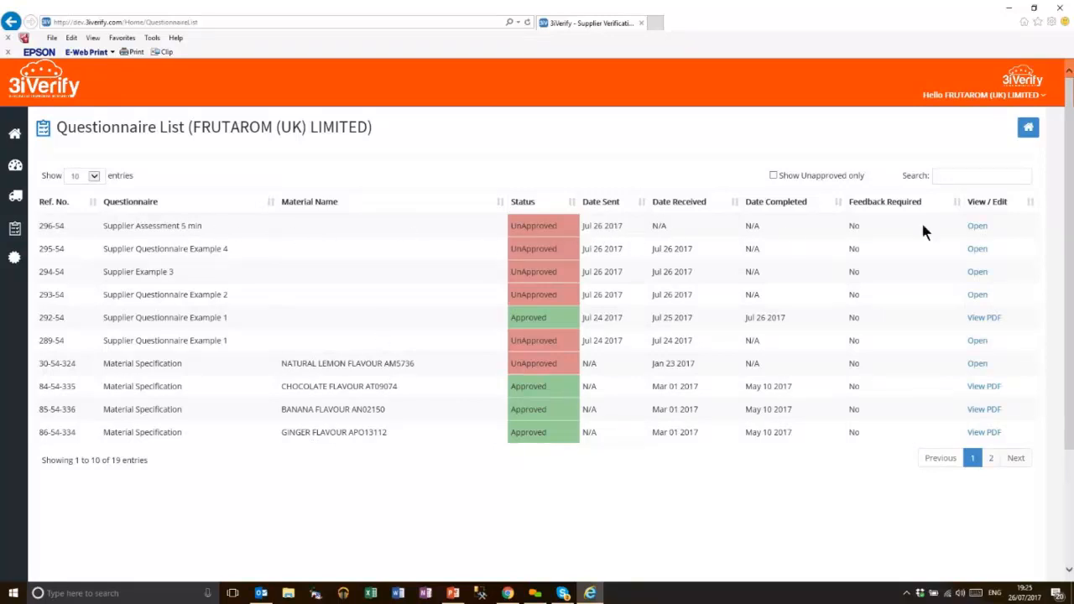
pyautogui.click(978, 228)
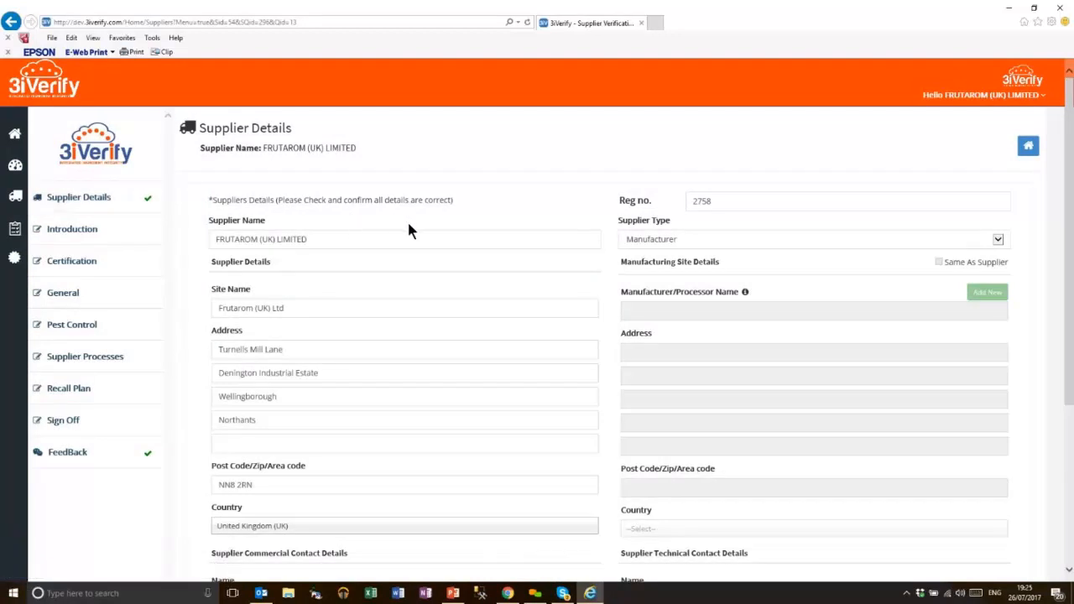
# Continue past the confirmed Supplier Details to the Introduction section
pyautogui.scroll(-3, 408, 231)
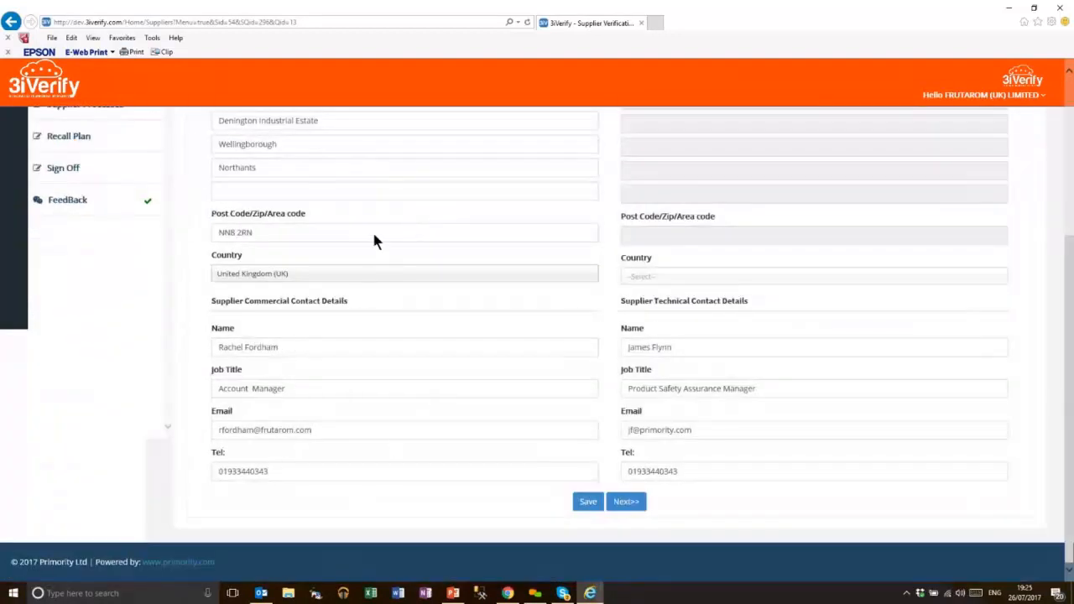
pyautogui.scroll(1, 385, 193)
pyautogui.scroll(-1, 412, 292)
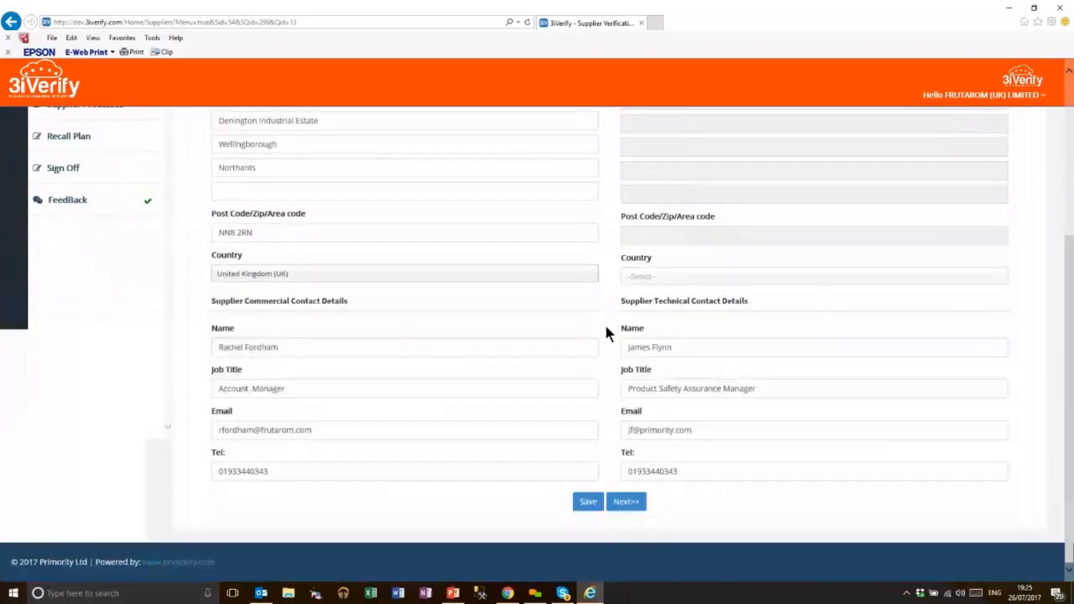
pyautogui.click(629, 504)
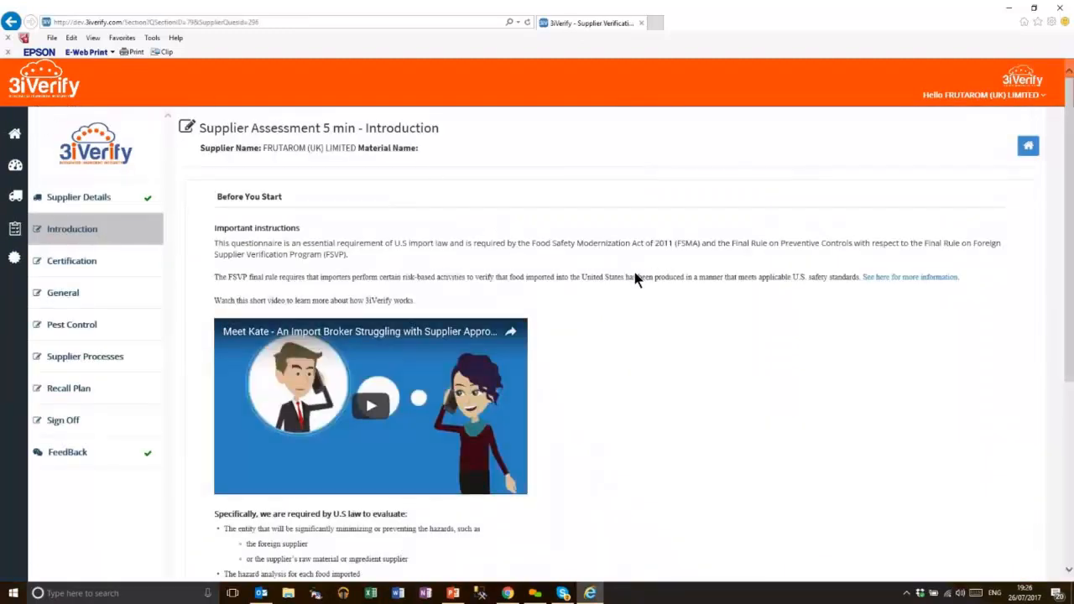
# Start the questionnaire and confirm proceeding, opening the Certification section
pyautogui.scroll(-5, 635, 277)
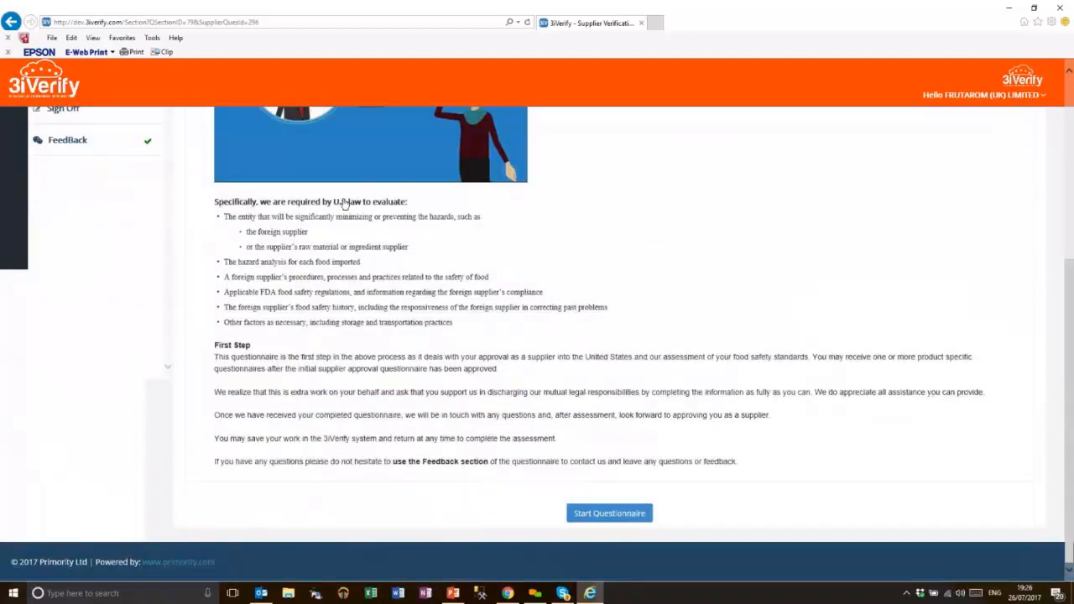
pyautogui.scroll(5, 647, 291)
pyautogui.scroll(-5, 644, 337)
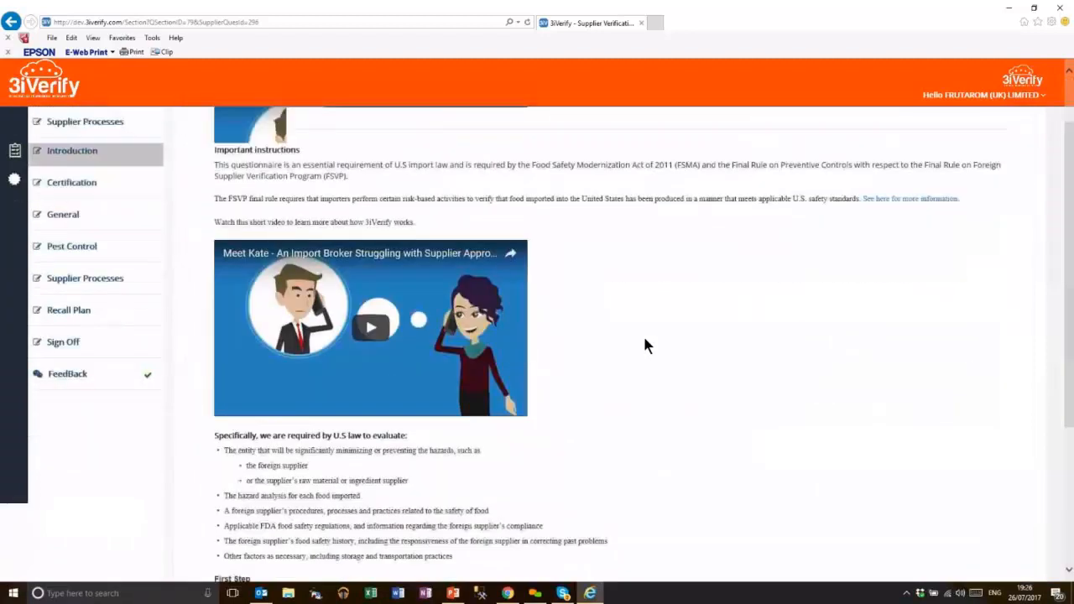
pyautogui.click(626, 513)
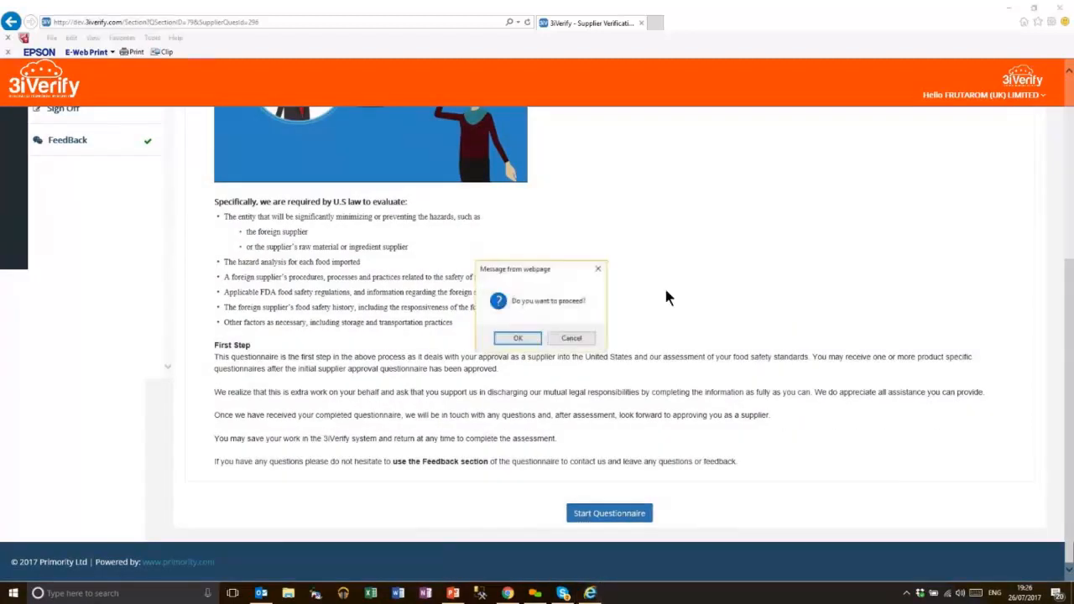
pyautogui.press('Return')
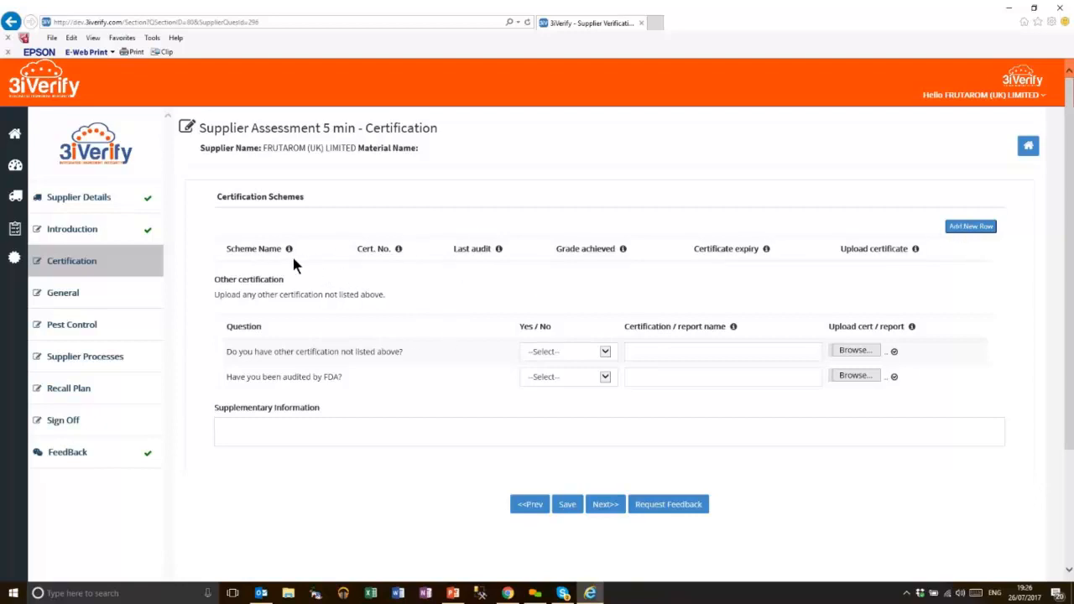
# Add a BRC Global Standard for Food Issue 7 row: audit Jul 26 2017, grade A++, expiry Jul 24 2018
pyautogui.click(973, 227)
pyautogui.click(402, 136)
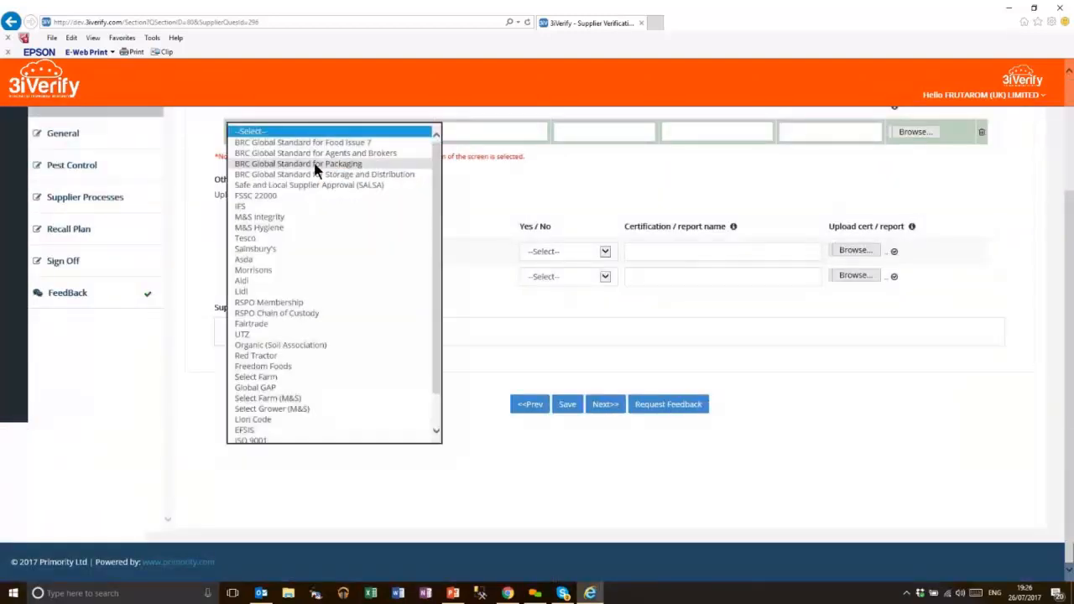
pyautogui.click(355, 141)
pyautogui.click(469, 130)
pyautogui.write('asdasd')
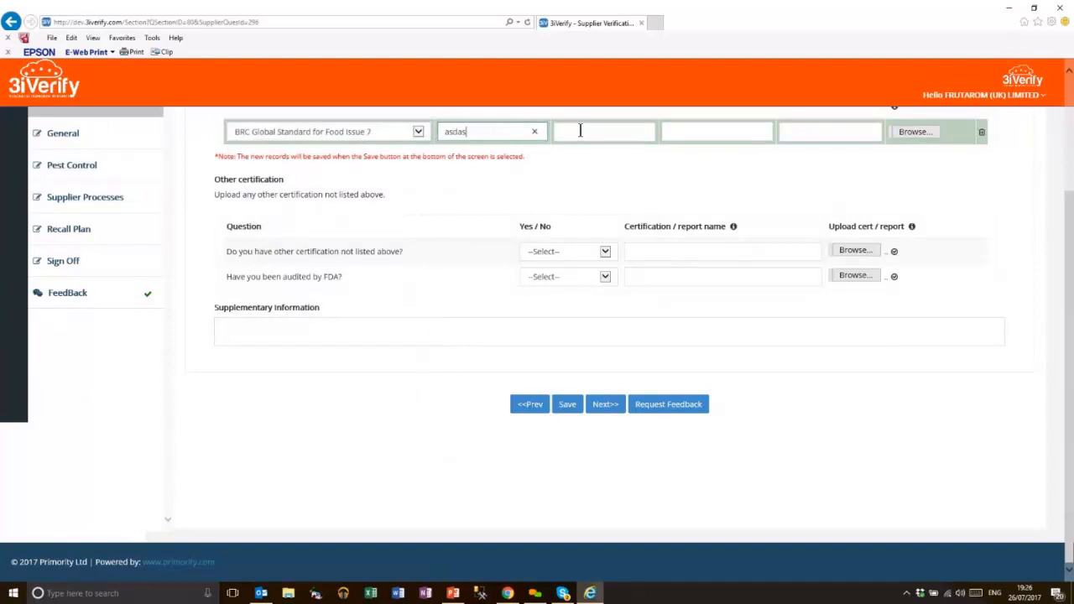
pyautogui.click(588, 132)
pyautogui.click(621, 288)
pyautogui.click(703, 133)
pyautogui.write('A++')
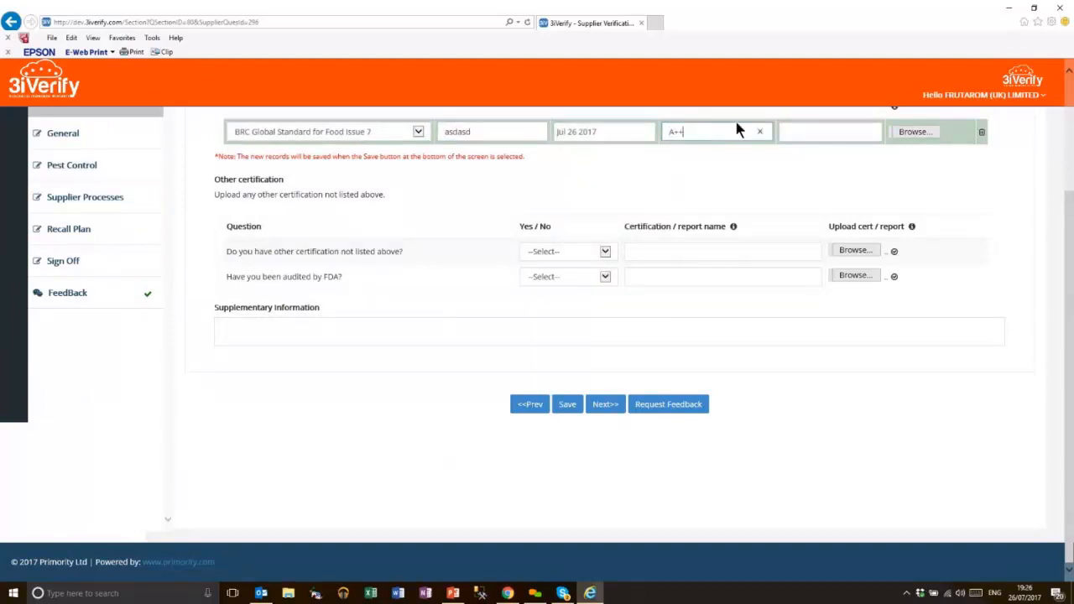
pyautogui.click(833, 138)
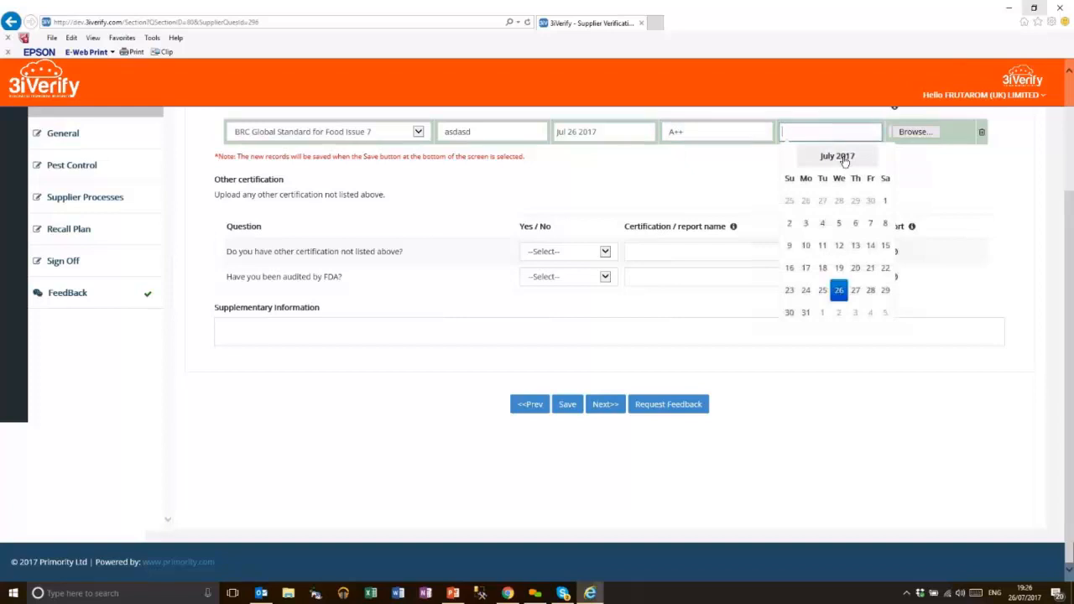
pyautogui.click(841, 297)
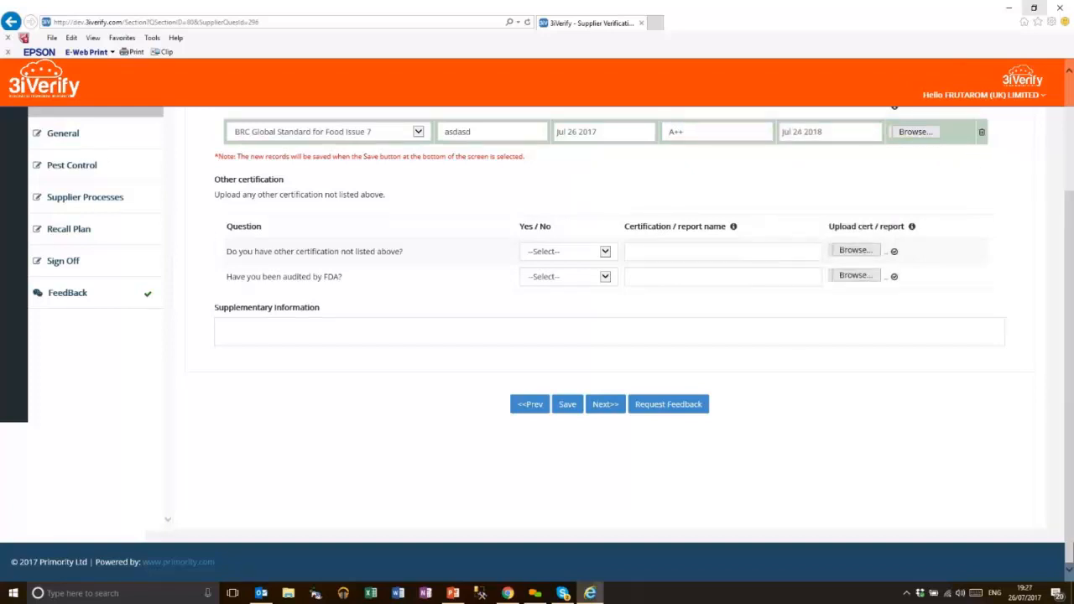
# Upload the Butchery ProcessFD file as the certificate
pyautogui.moveTo(1069, 217); pyautogui.dragTo(1071, 195)
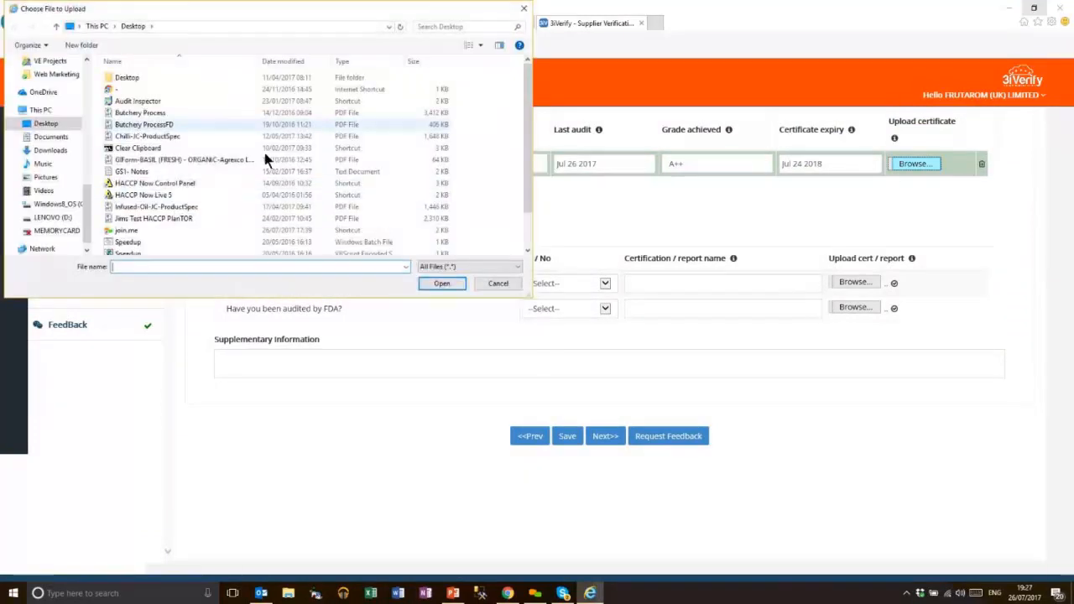
pyautogui.click(143, 124)
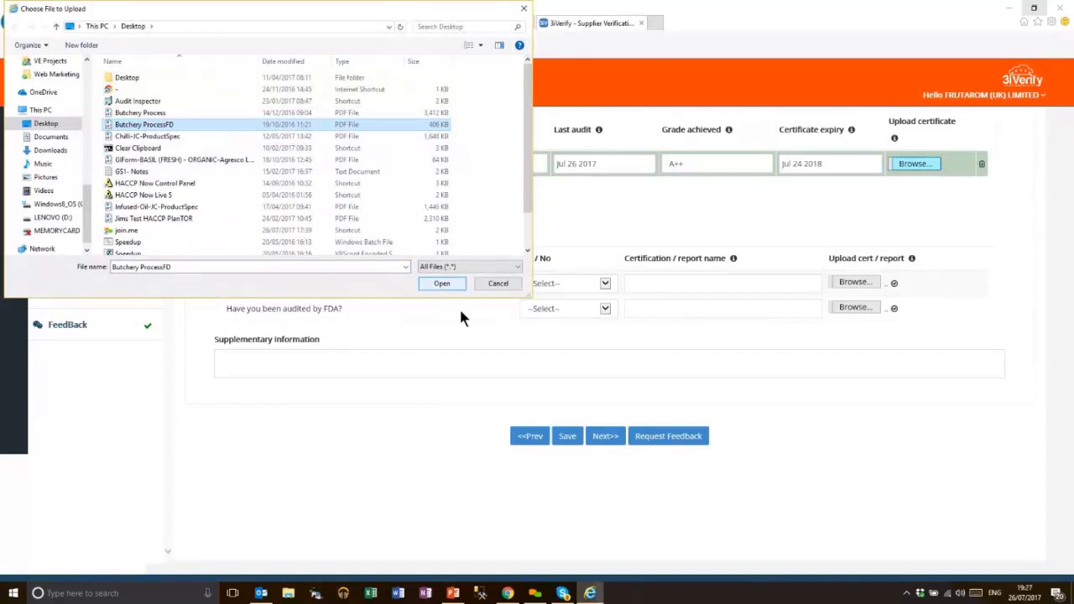
pyautogui.click(446, 284)
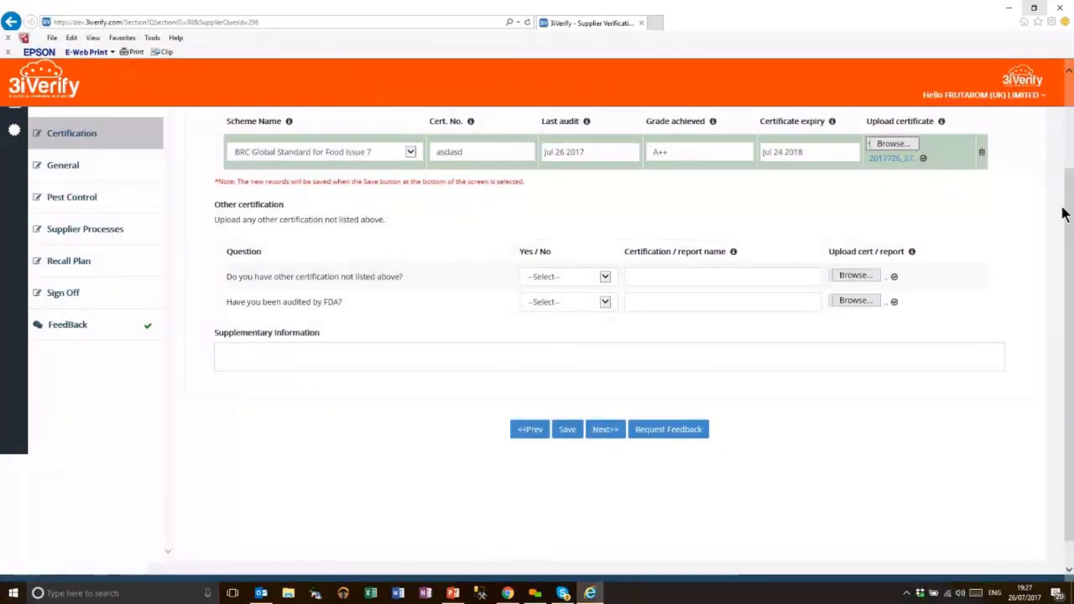
# Answer No to other certification and FDA audit, add supplementary text asdasdasd, and proceed
pyautogui.scroll(1, 963, 128)
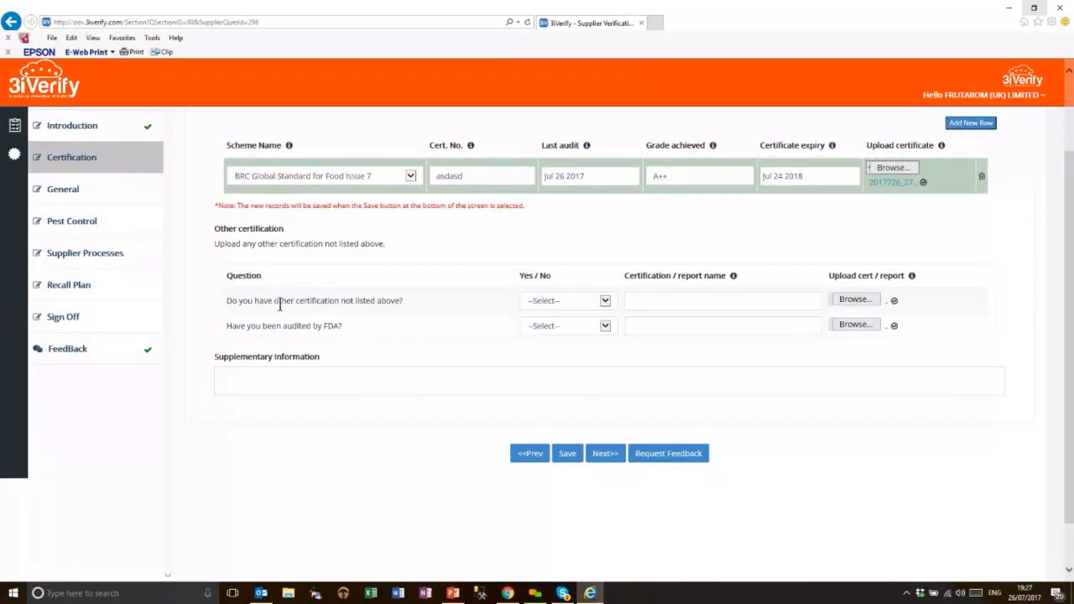
pyautogui.click(556, 302)
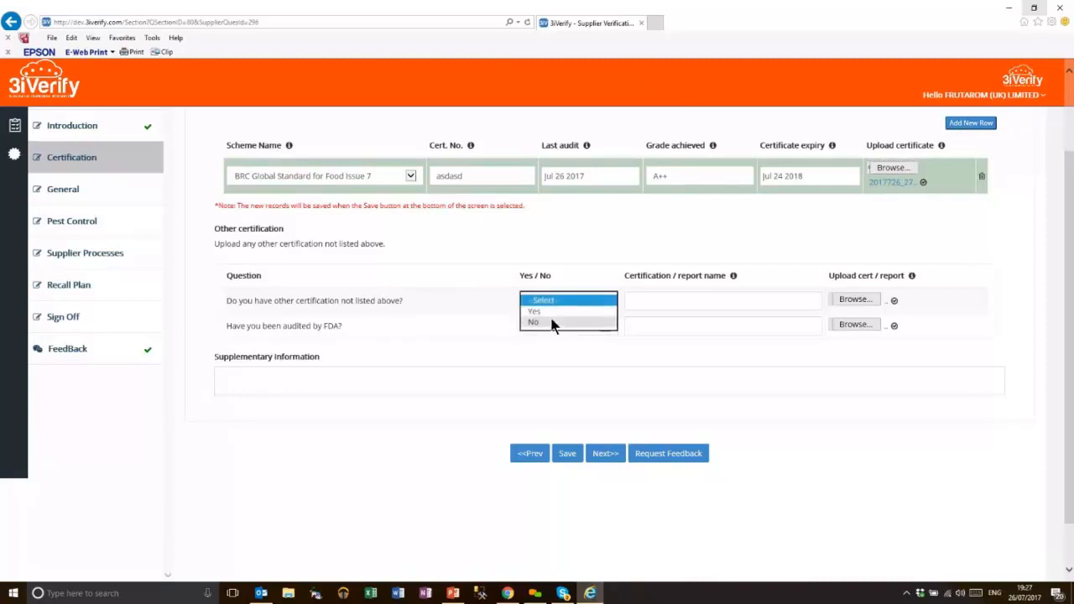
pyautogui.click(553, 320)
pyautogui.click(675, 303)
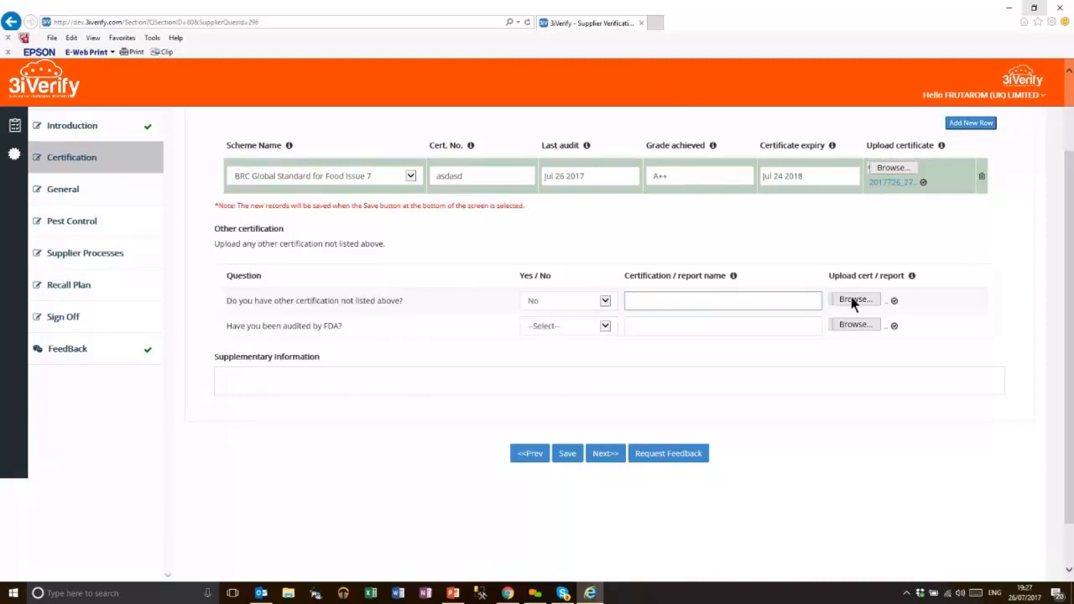
pyautogui.click(565, 328)
pyautogui.click(557, 345)
pyautogui.click(412, 379)
pyautogui.write('asdasdasd')
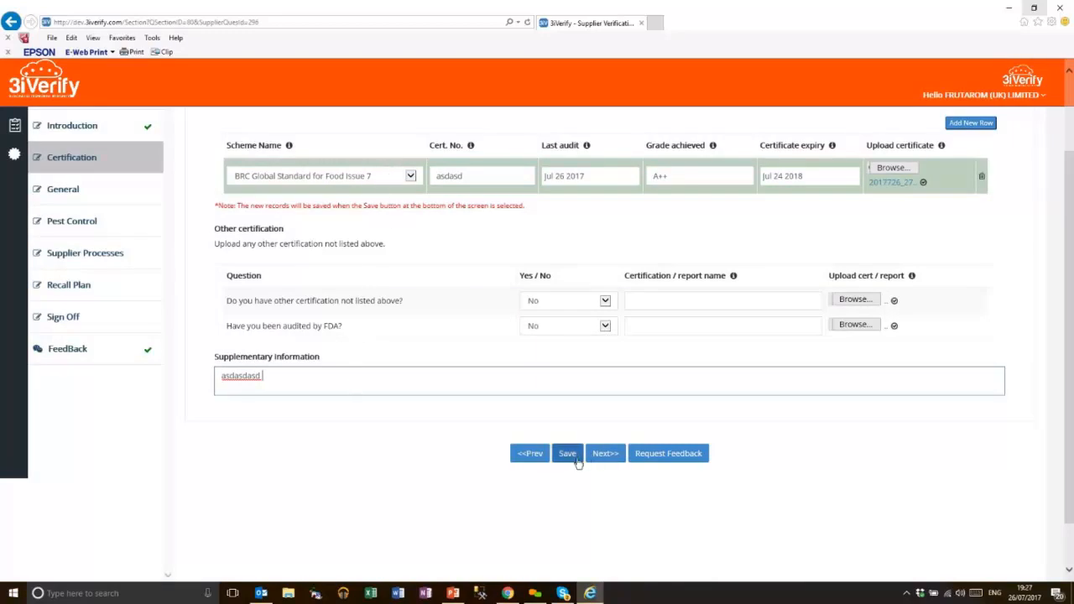
pyautogui.click(605, 453)
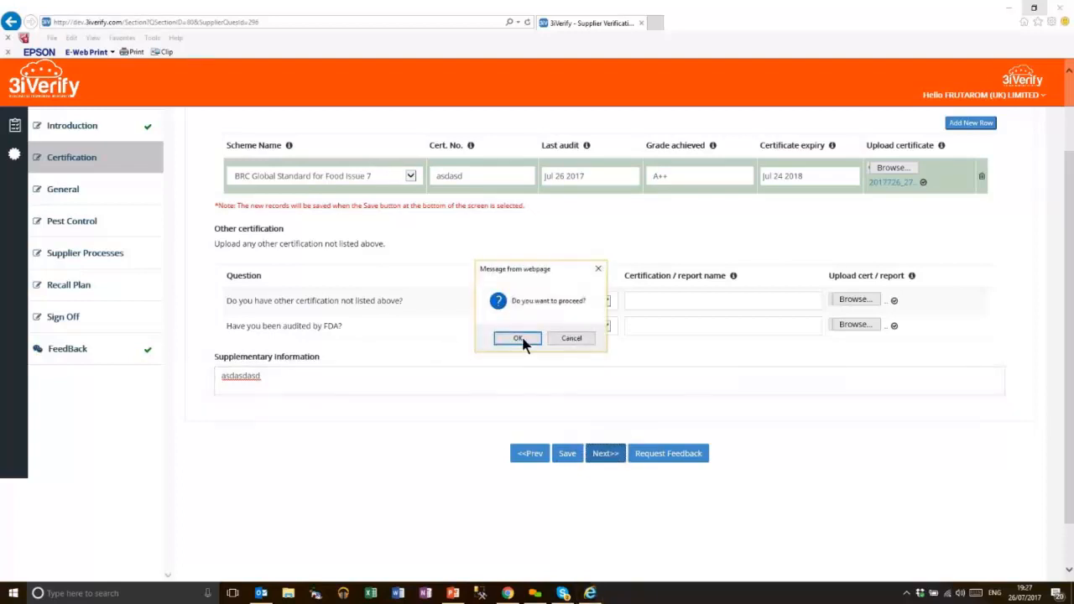
pyautogui.click(511, 338)
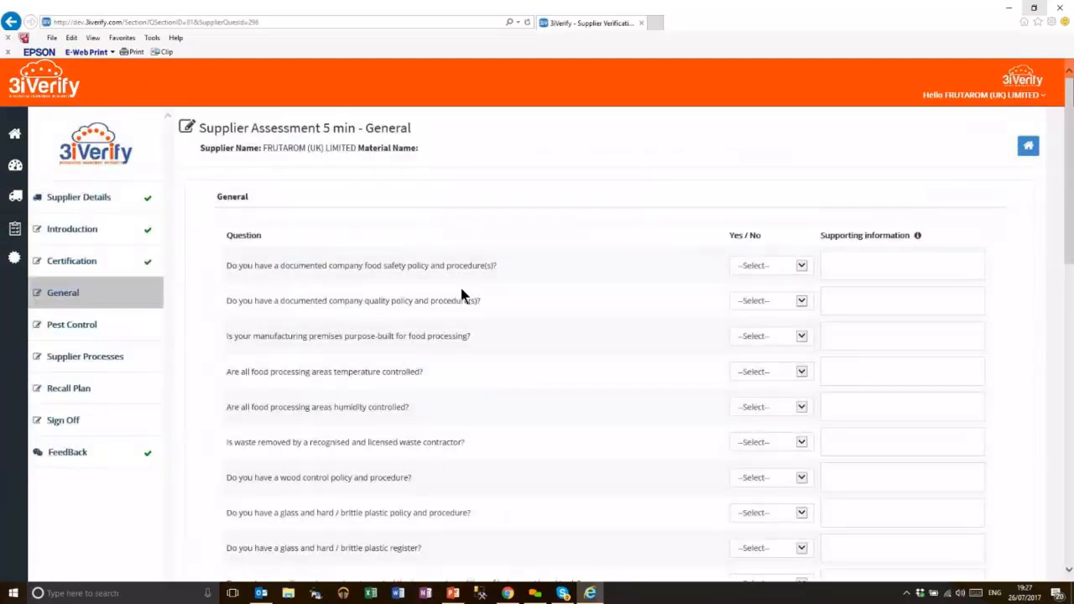
# Answer Yes to food safety and quality policies, No to purpose-built premises, and set temperature control
pyautogui.click(768, 263)
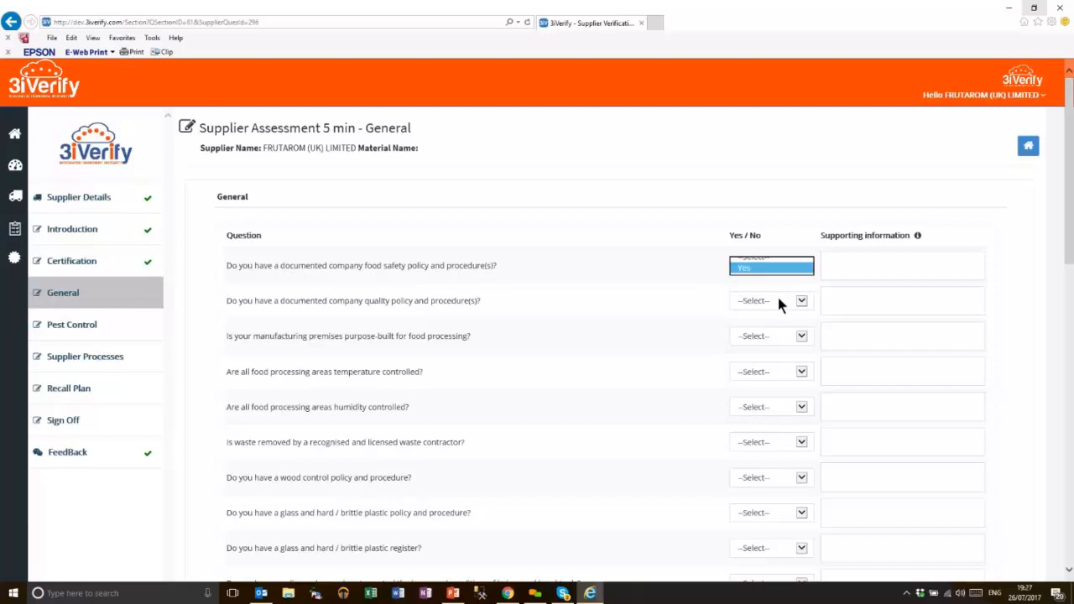
pyautogui.click(766, 302)
pyautogui.click(768, 312)
pyautogui.click(773, 337)
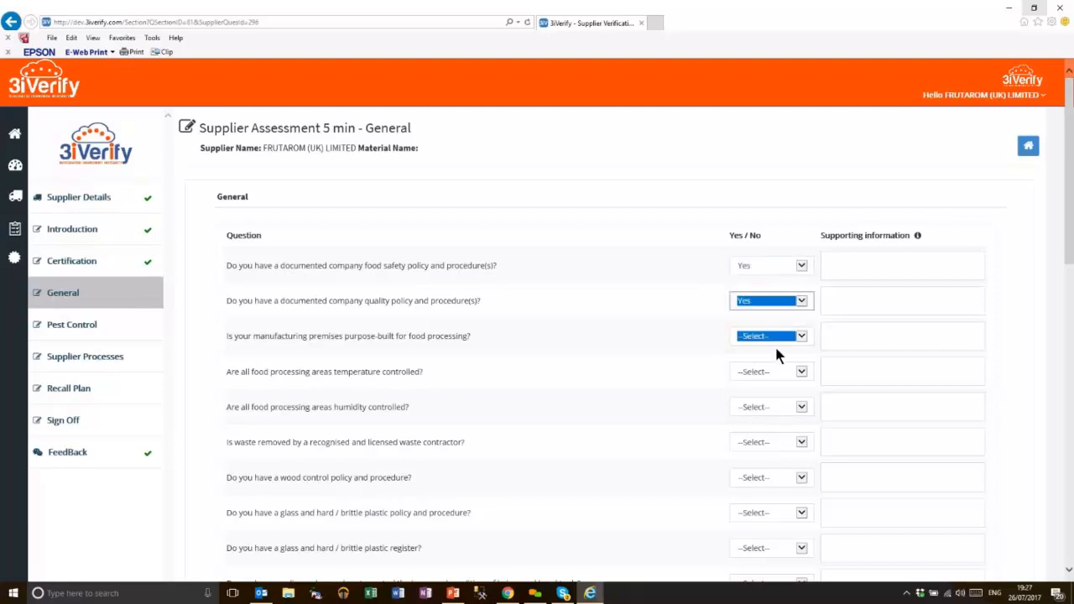
pyautogui.click(776, 361)
pyautogui.click(779, 373)
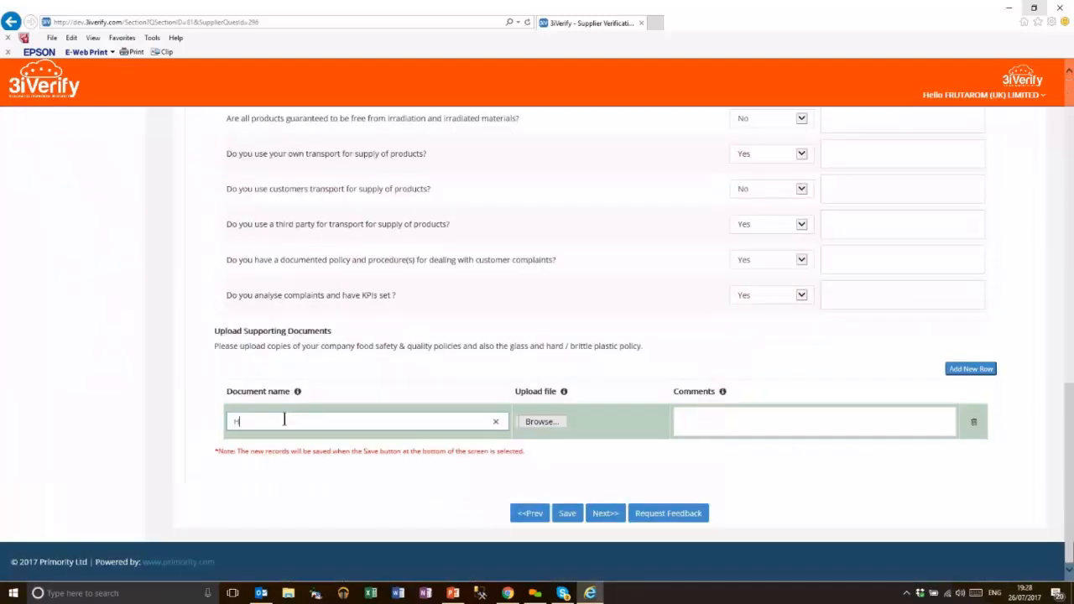
pyautogui.write('ACCP')
# Upload Butchery ProcessFD as the HACCP document with comment asdasd, then proceed to Pest Control
pyautogui.click(548, 421)
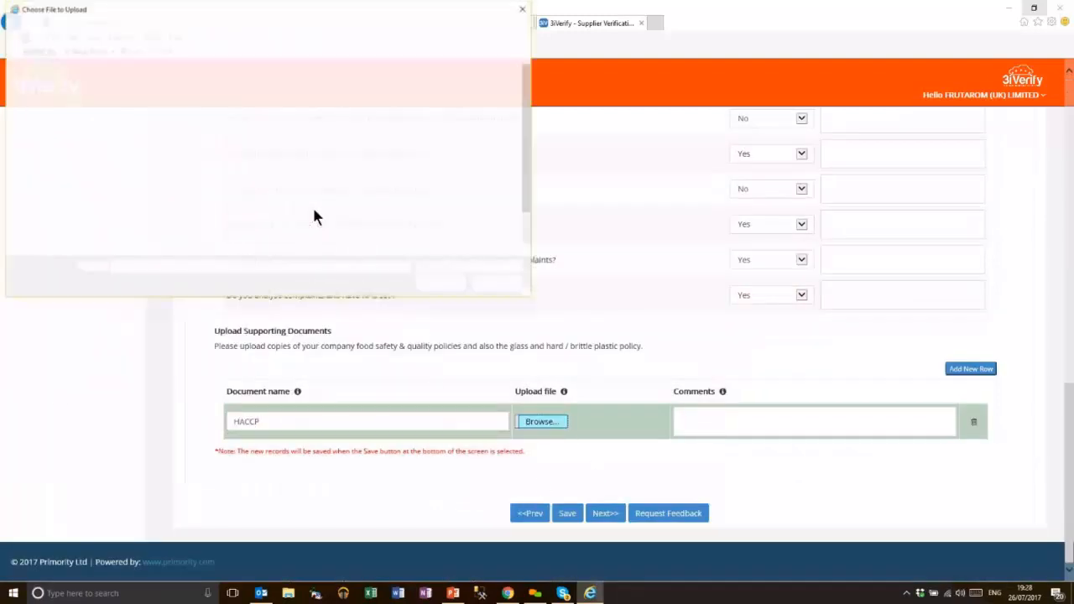
pyautogui.click(155, 126)
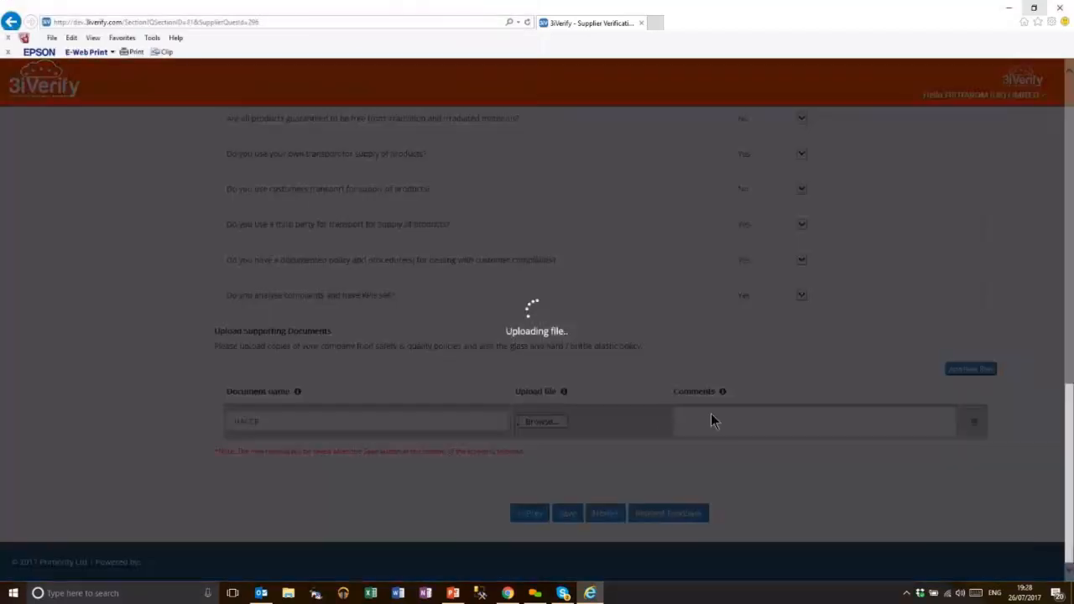
pyautogui.click(735, 419)
pyautogui.write('asdasd')
pyautogui.click(604, 510)
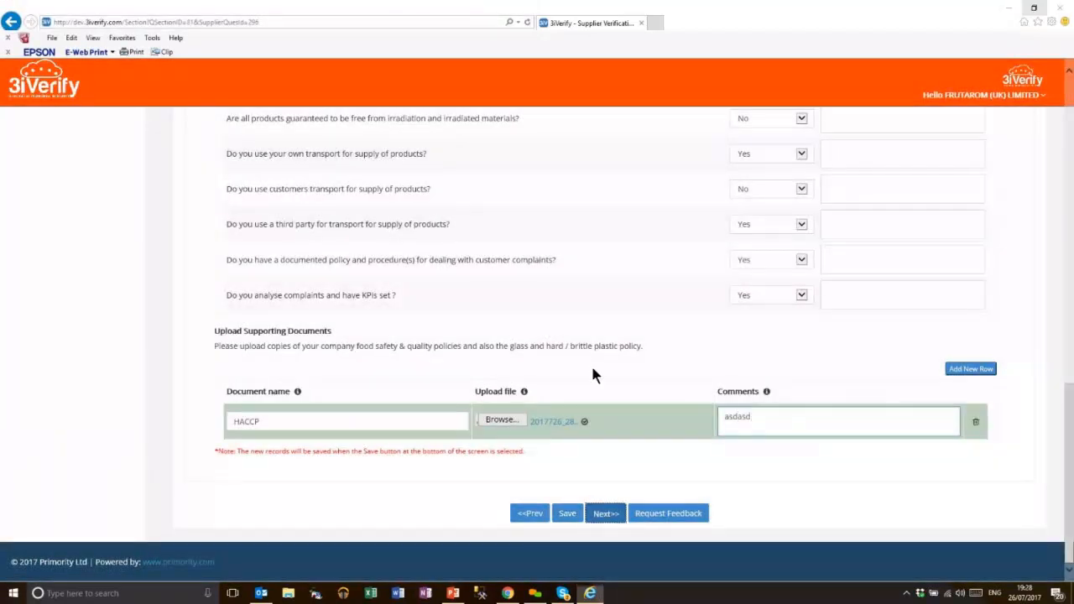
pyautogui.click(517, 338)
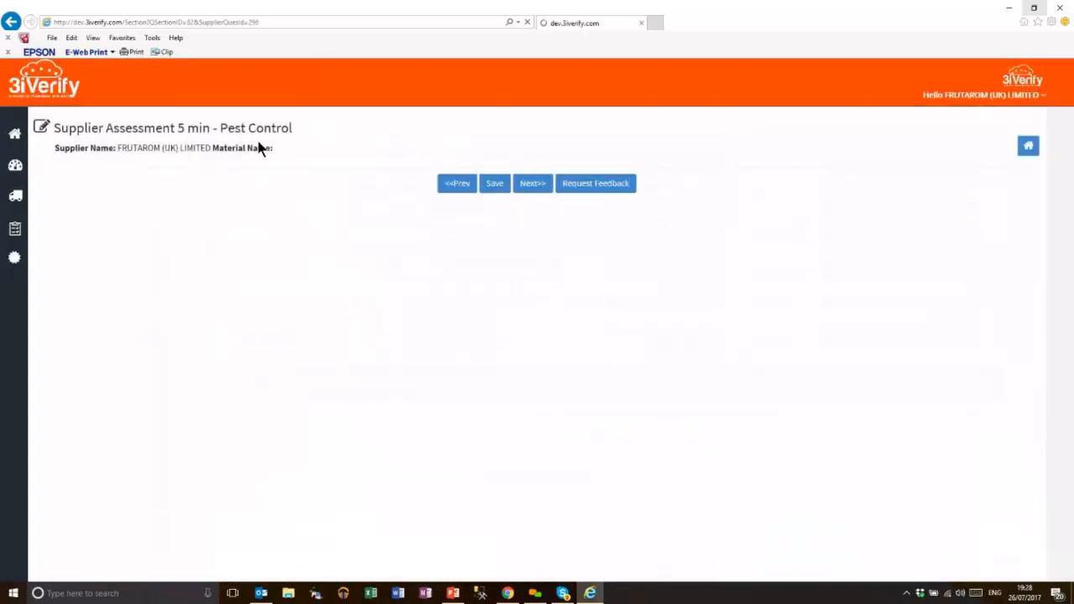
# Answer No to having a pest contractor; Yes to fly killers, moth and rodent traps, and both responsibility questions
pyautogui.click(749, 267)
pyautogui.click(751, 293)
pyautogui.click(754, 300)
pyautogui.click(751, 336)
pyautogui.click(753, 342)
pyautogui.click(757, 371)
pyautogui.click(749, 377)
pyautogui.click(749, 408)
pyautogui.click(749, 420)
pyautogui.click(744, 444)
pyautogui.click(730, 453)
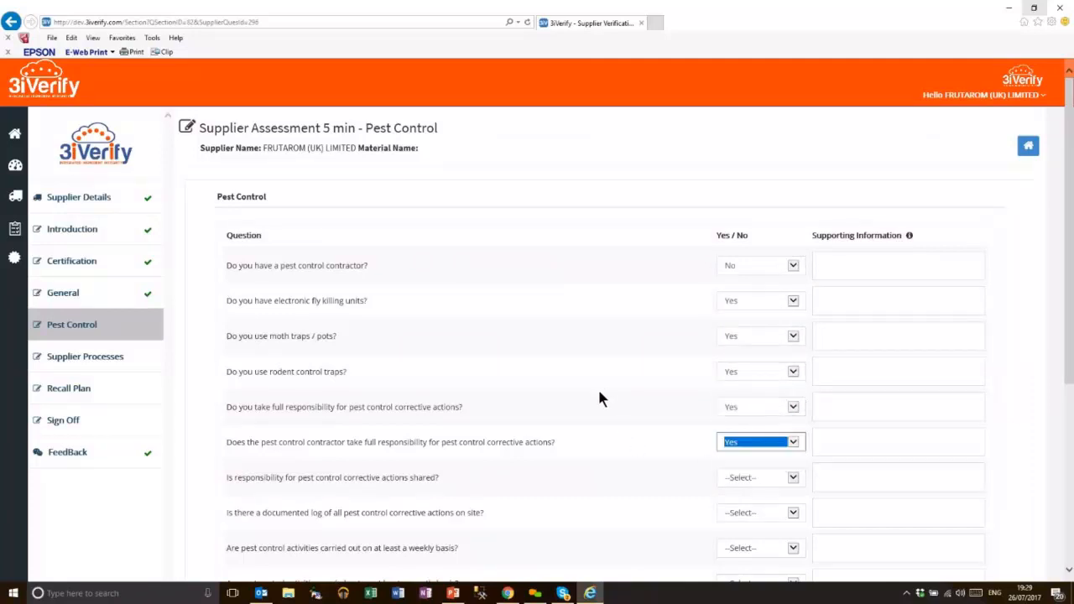
# Answer No to shared responsibility, Yes to log, weekly, monthly, records and hygiene training, then proceed
pyautogui.scroll(-2, 599, 398)
pyautogui.click(749, 320)
pyautogui.click(748, 343)
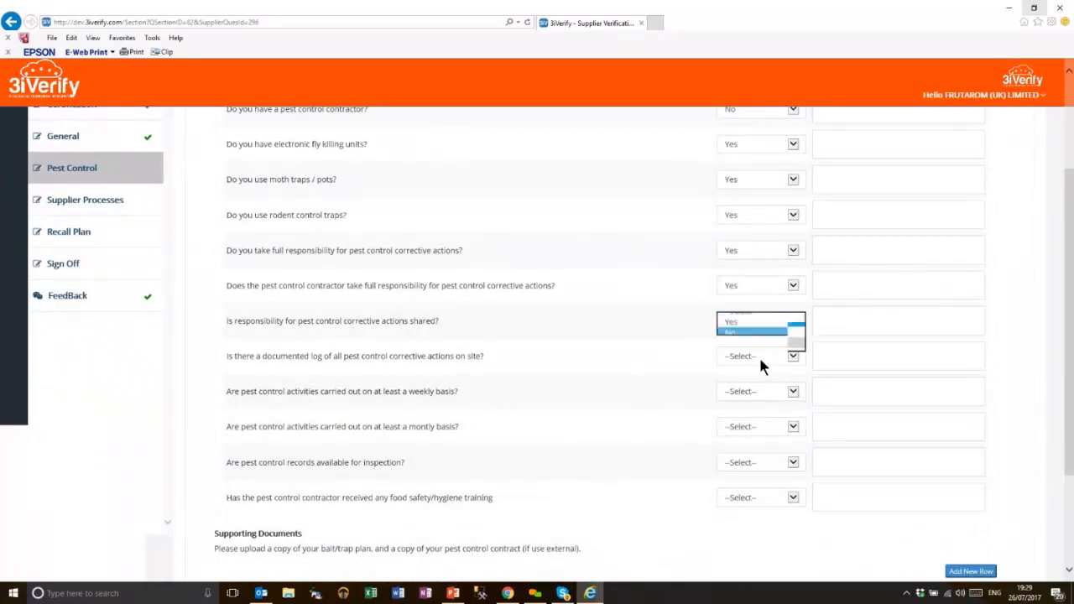
pyautogui.click(751, 361)
pyautogui.click(752, 391)
pyautogui.click(753, 404)
pyautogui.click(752, 428)
pyautogui.click(753, 438)
pyautogui.click(754, 463)
pyautogui.click(757, 474)
pyautogui.click(763, 500)
pyautogui.click(762, 507)
pyautogui.scroll(-3, 611, 453)
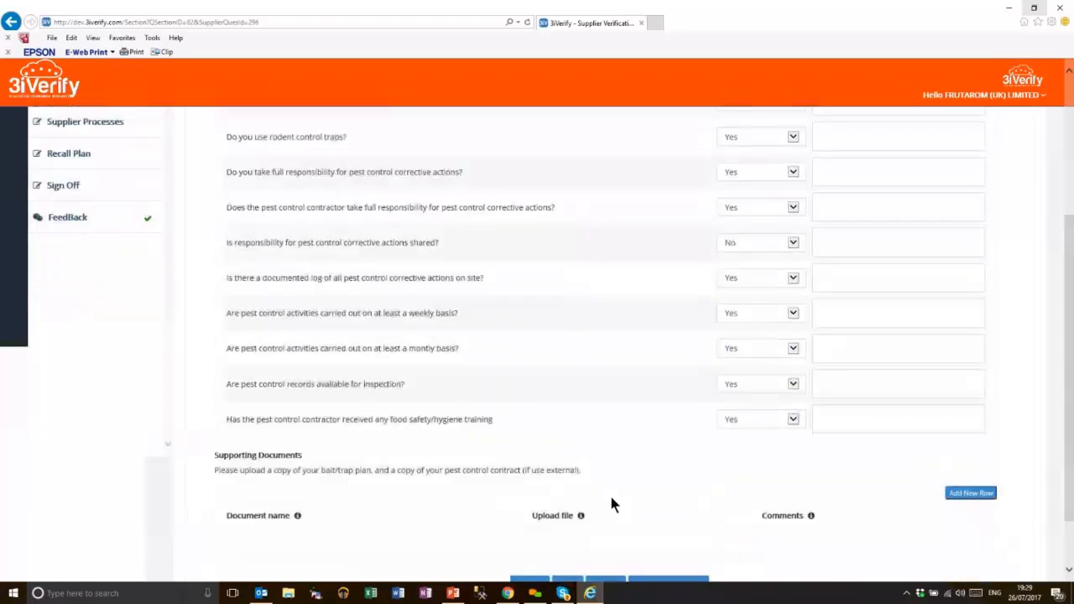
pyautogui.click(604, 512)
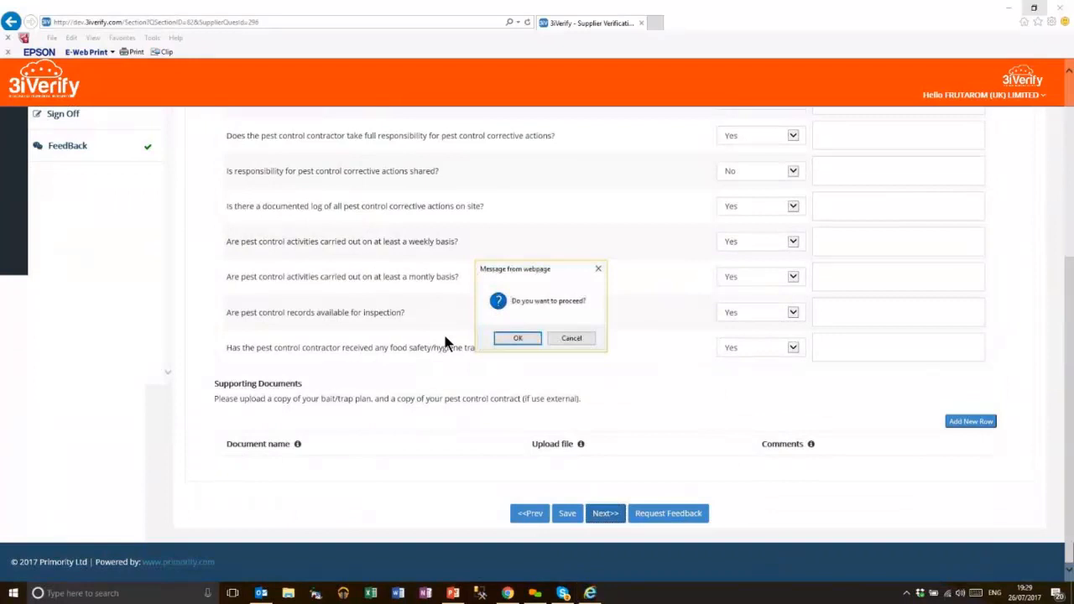
pyautogui.click(515, 338)
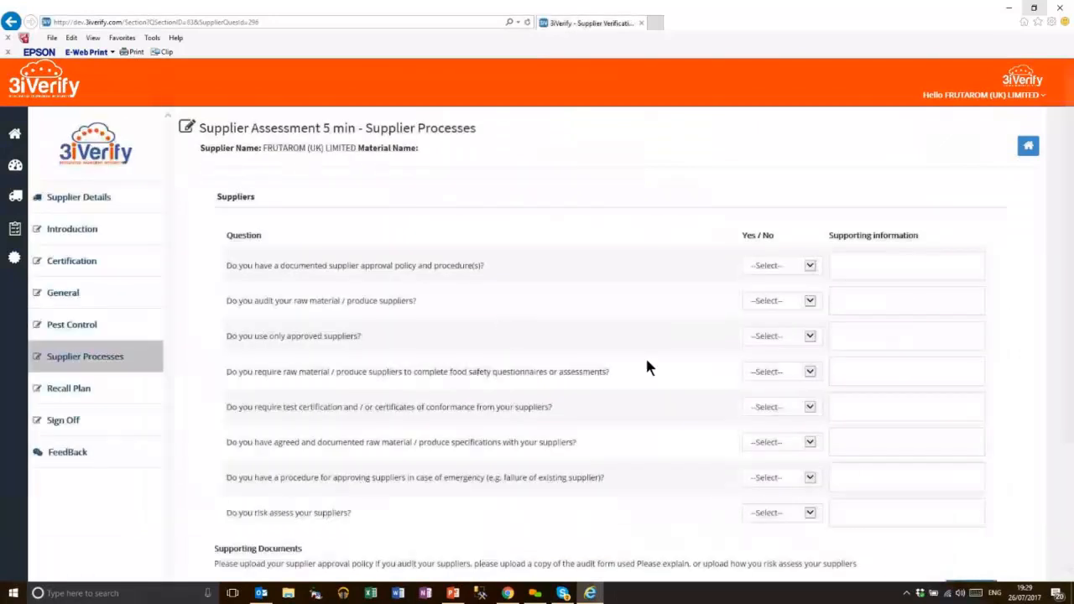
# Save the Supplier Processes section despite unanswered mandatory questions
pyautogui.scroll(-4, 599, 512)
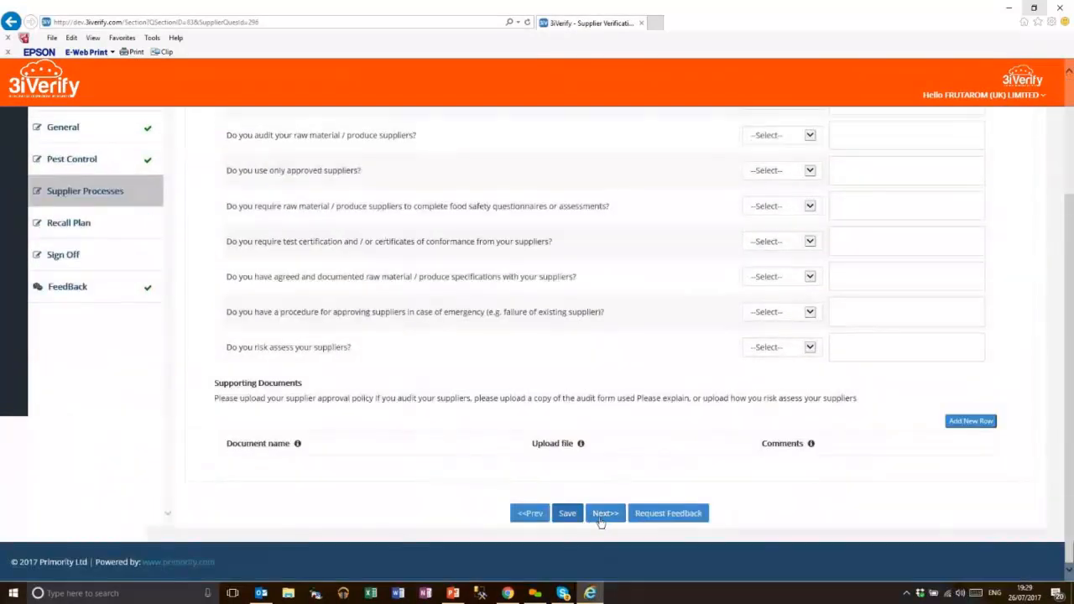
pyautogui.click(575, 518)
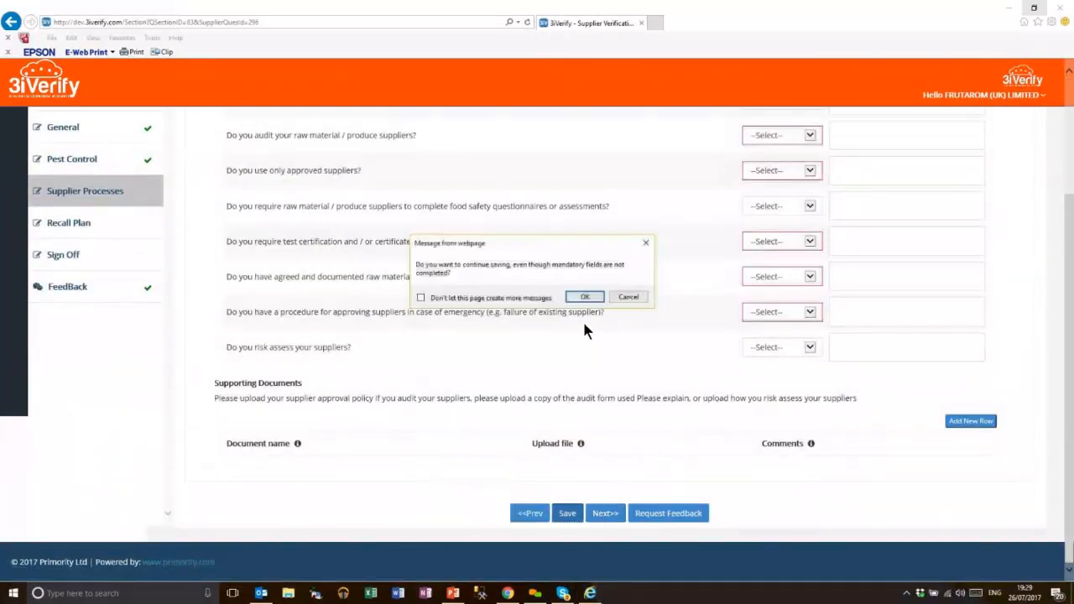
pyautogui.click(586, 297)
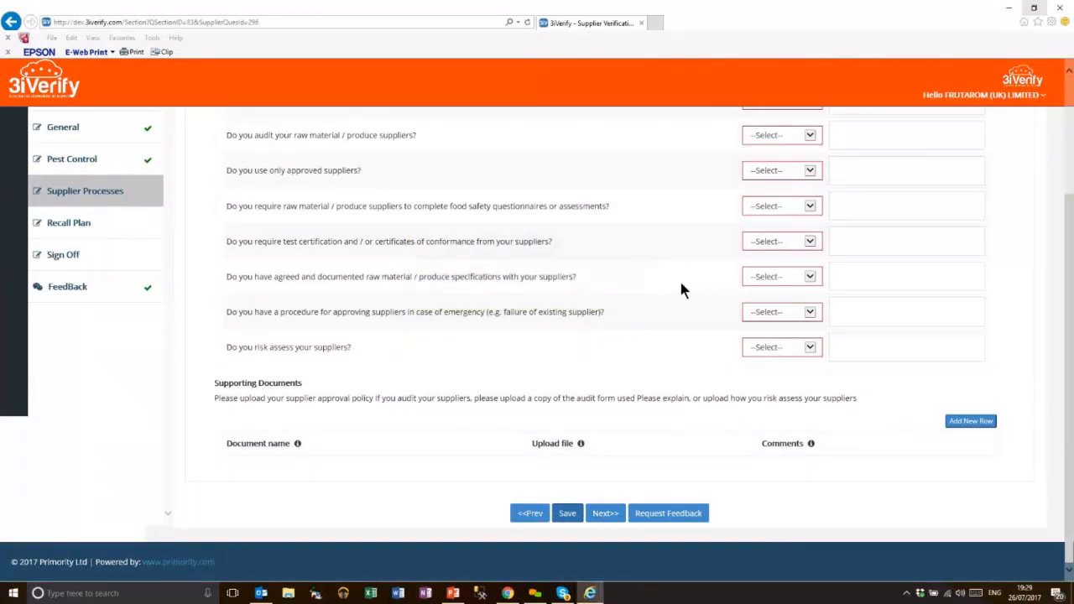
# Answer No to approval policy, supplier audits and test certification; Yes to approved suppliers and questionnaires
pyautogui.click(782, 312)
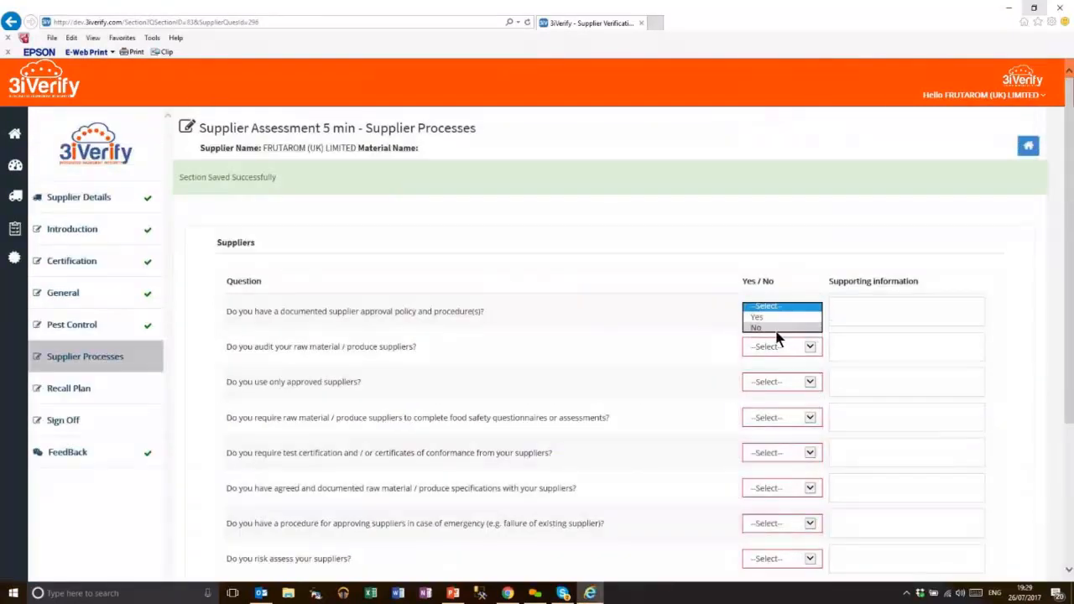
pyautogui.click(779, 338)
pyautogui.click(787, 302)
pyautogui.click(781, 334)
pyautogui.click(781, 335)
pyautogui.click(789, 373)
pyautogui.click(785, 383)
pyautogui.click(789, 407)
pyautogui.click(790, 431)
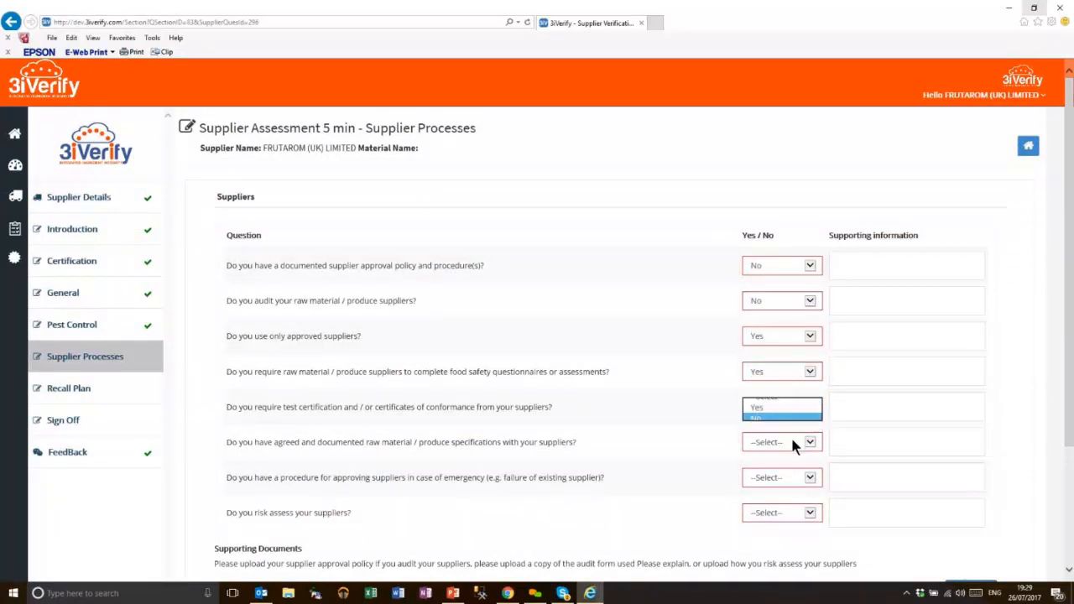
# Answer Yes to agreed specifications, emergency approval and supplier risk assessment, then proceed to Recall Plan
pyautogui.click(787, 443)
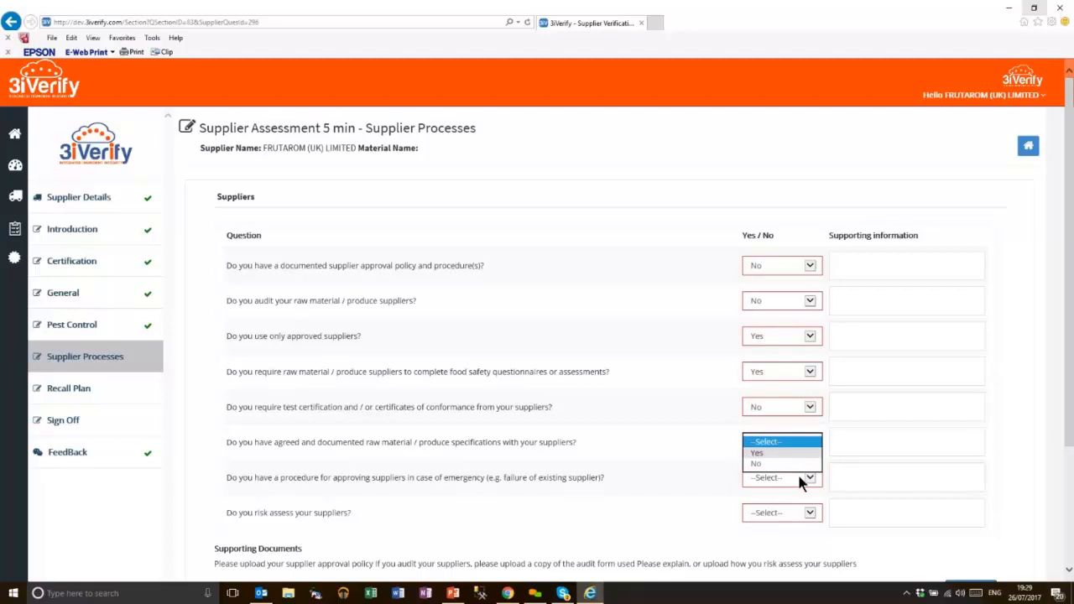
pyautogui.click(788, 453)
pyautogui.click(797, 475)
pyautogui.click(792, 489)
pyautogui.click(781, 512)
pyautogui.click(787, 524)
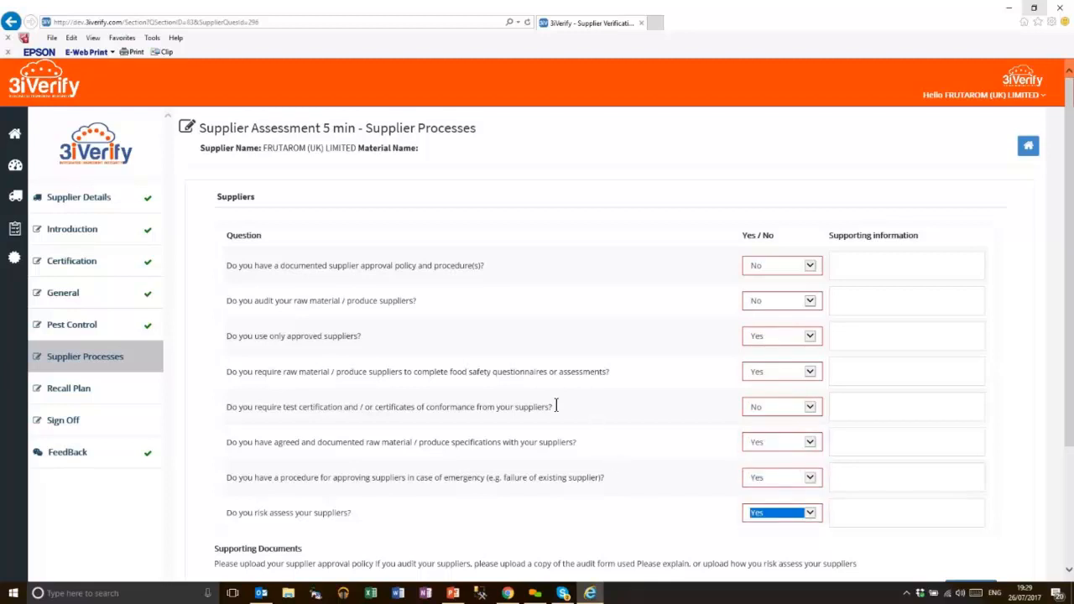
pyautogui.scroll(-2, 555, 406)
pyautogui.click(606, 512)
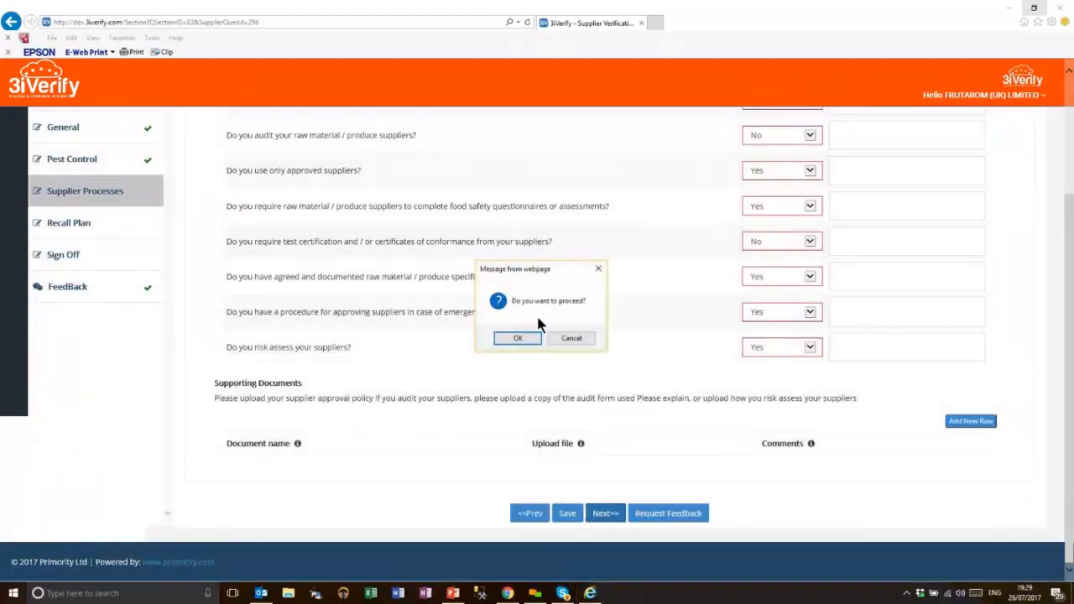
pyautogui.click(509, 337)
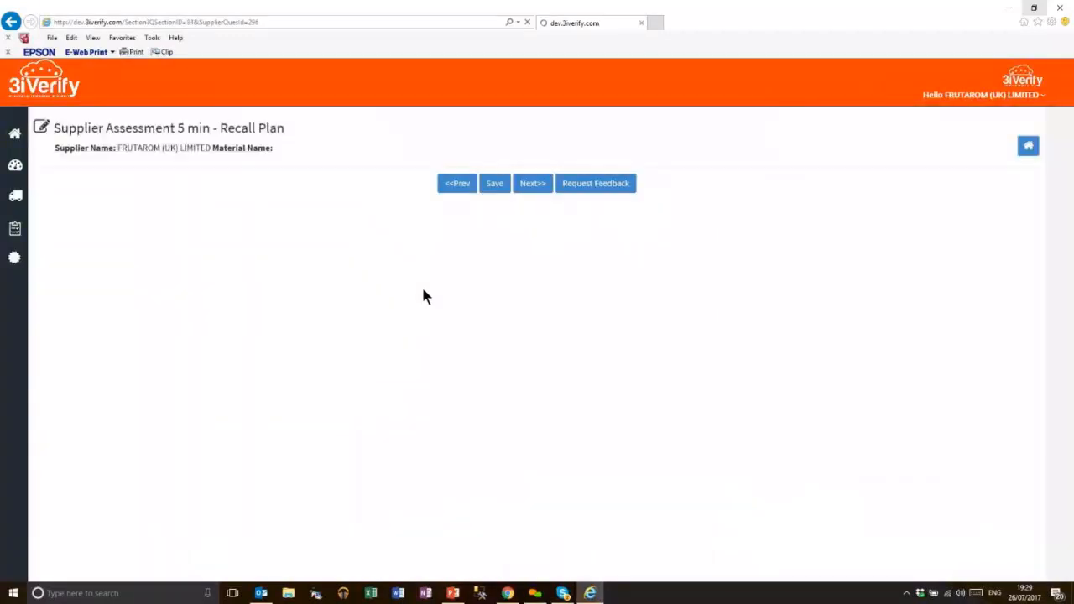
# Answer Yes to recall plan, traceability, product coding, recent recalls and plan testing, then continue
pyautogui.click(831, 267)
pyautogui.click(829, 284)
pyautogui.click(839, 302)
pyautogui.click(839, 312)
pyautogui.click(839, 338)
pyautogui.click(841, 367)
pyautogui.click(841, 382)
pyautogui.click(841, 406)
pyautogui.click(840, 419)
pyautogui.scroll(-1, 524, 494)
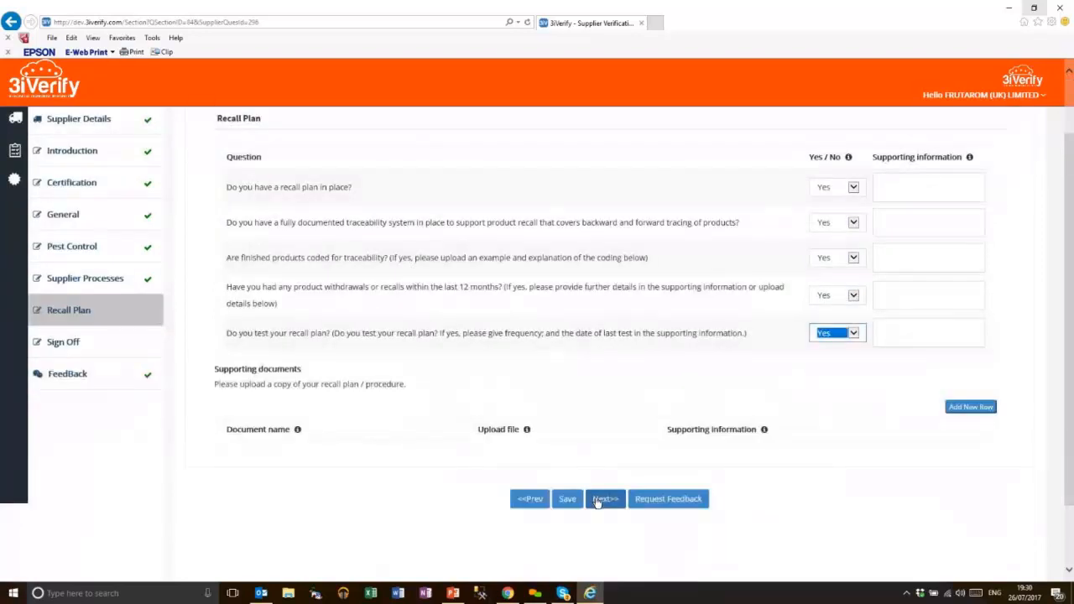
pyautogui.click(599, 500)
pyautogui.click(519, 340)
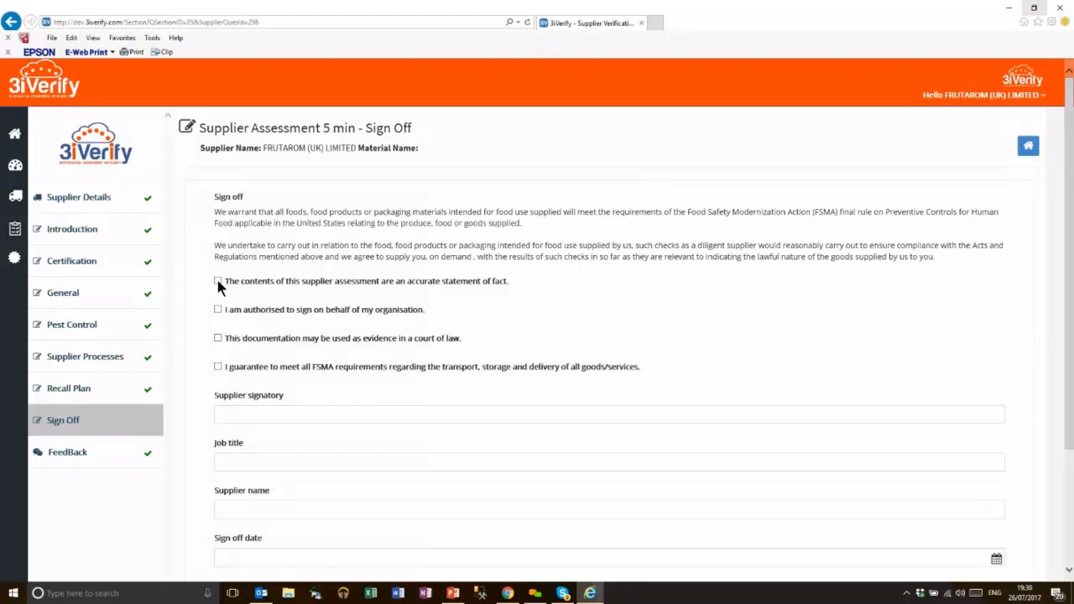
# Tick the sign-off declarations, including the FSMA guarantee
pyautogui.click(217, 310)
pyautogui.click(218, 367)
pyautogui.scroll(-1, 301, 344)
# Enter the signatory's name, job title Manager, supplier name and date Jul 26 2017, then submit for approval
pyautogui.click(259, 337)
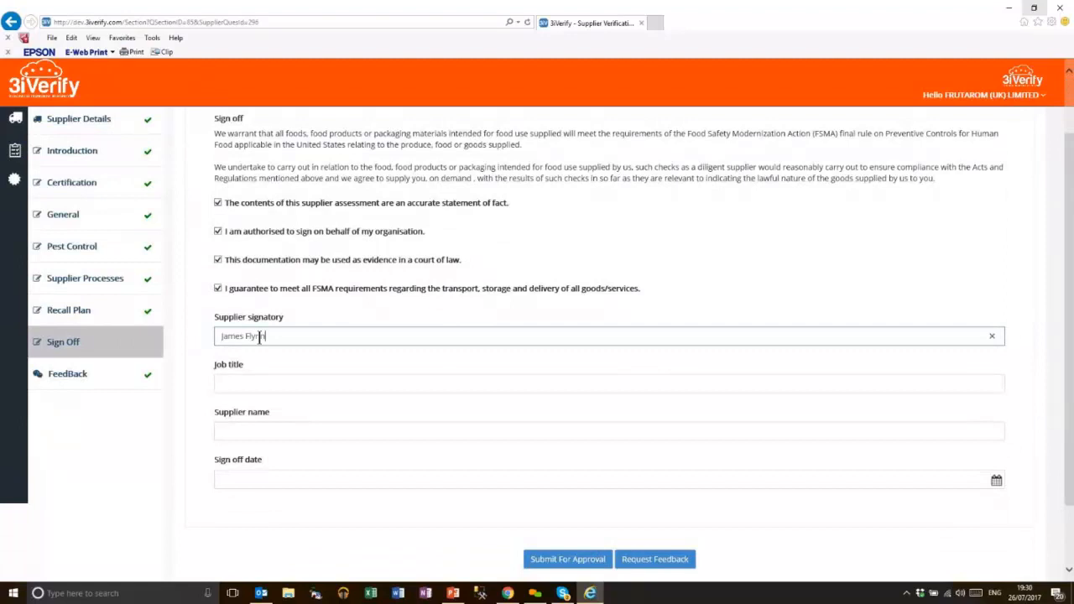
pyautogui.press('Tab')
pyautogui.write('Manager')
pyautogui.press('Tab')
pyautogui.write('Pirmoprioty')
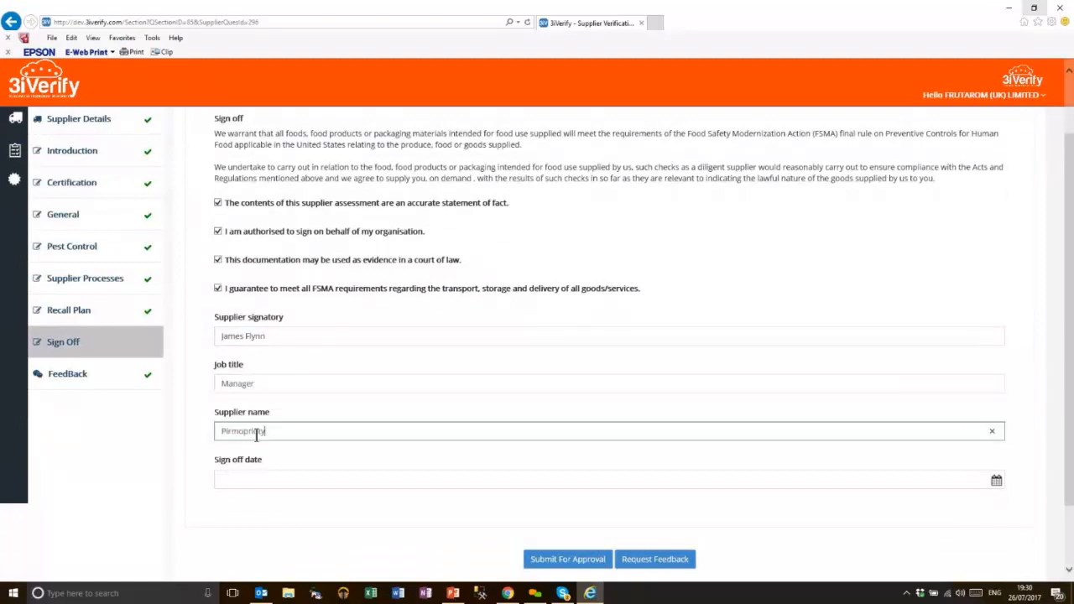
pyautogui.click(269, 482)
pyautogui.scroll(-1, 270, 485)
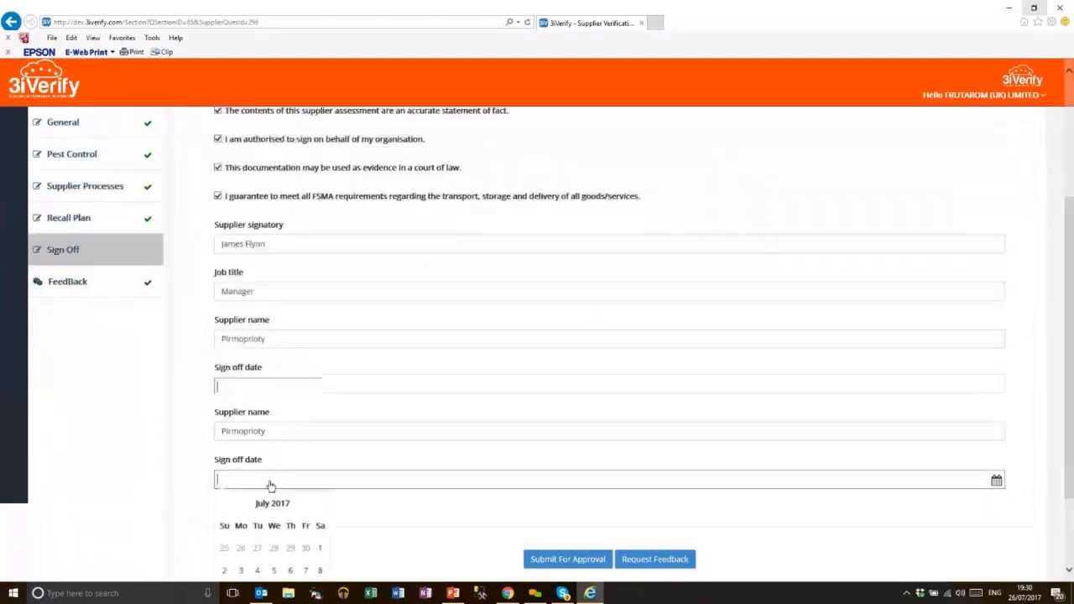
pyautogui.click(274, 528)
pyautogui.click(600, 485)
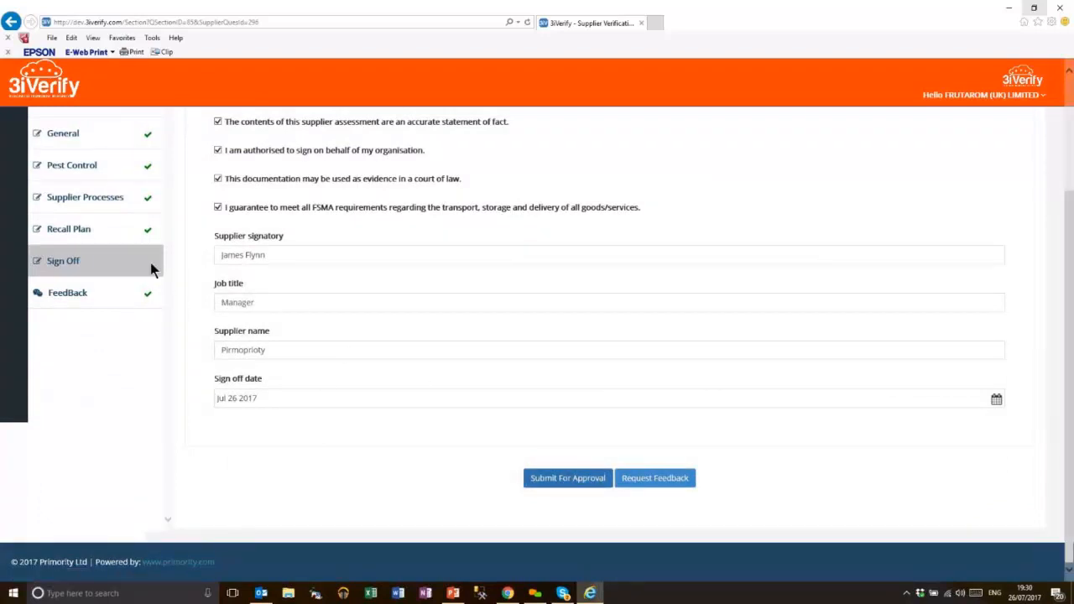
pyautogui.click(559, 487)
# Confirm the submission and sign it electronically with the account password
pyautogui.click(521, 336)
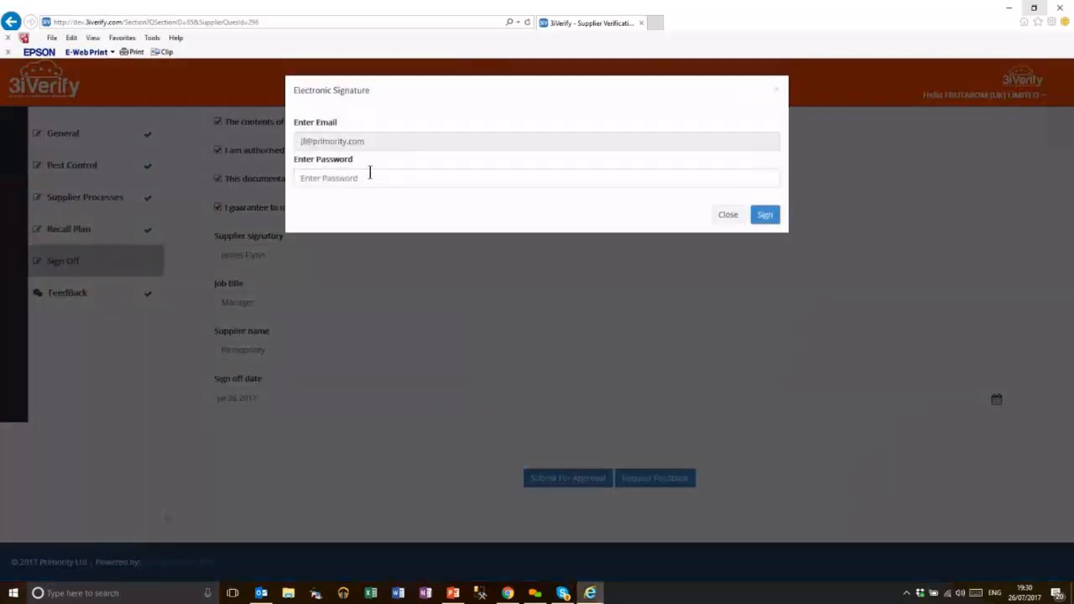
pyautogui.click(371, 179)
pyautogui.write('••••')
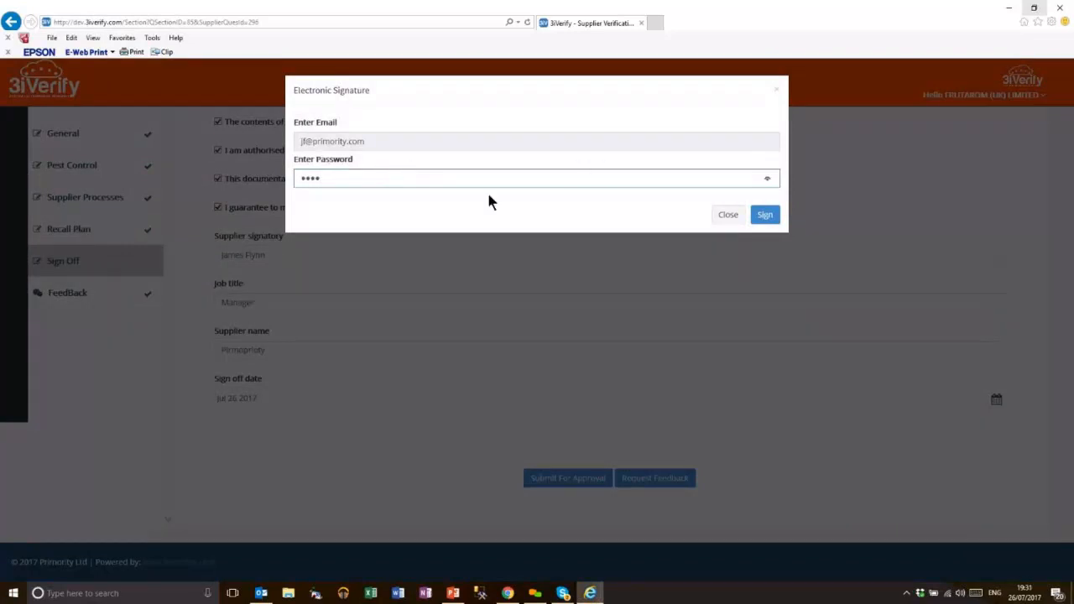
pyautogui.click(764, 216)
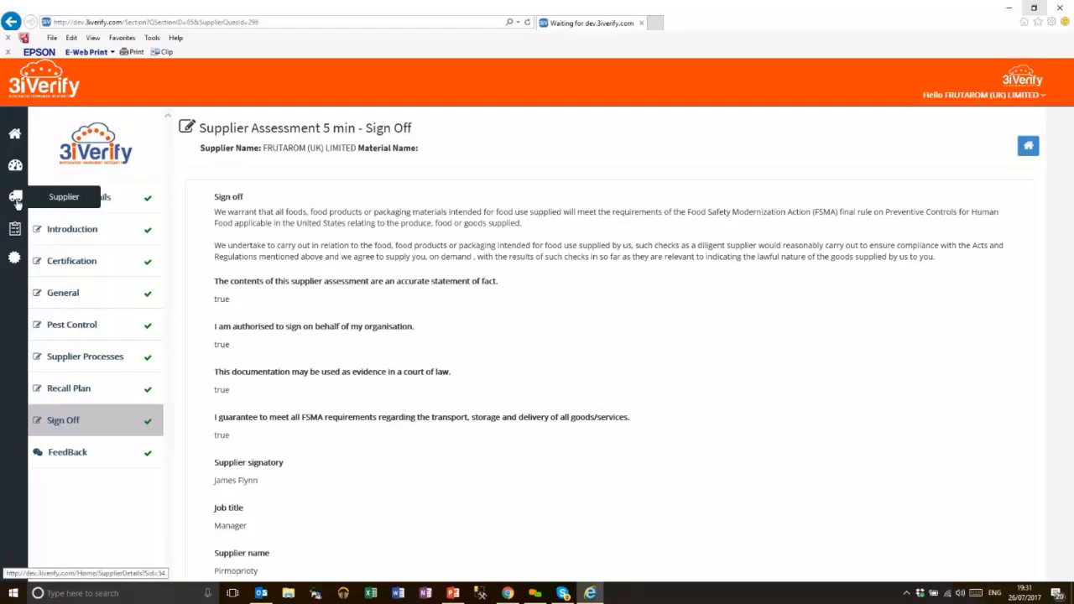
# Highlight the questionnaire-locked message, then minimize Internet Explorer to reveal the supplier Approvals tab
pyautogui.scroll(-3, 502, 344)
pyautogui.scroll(2, 503, 344)
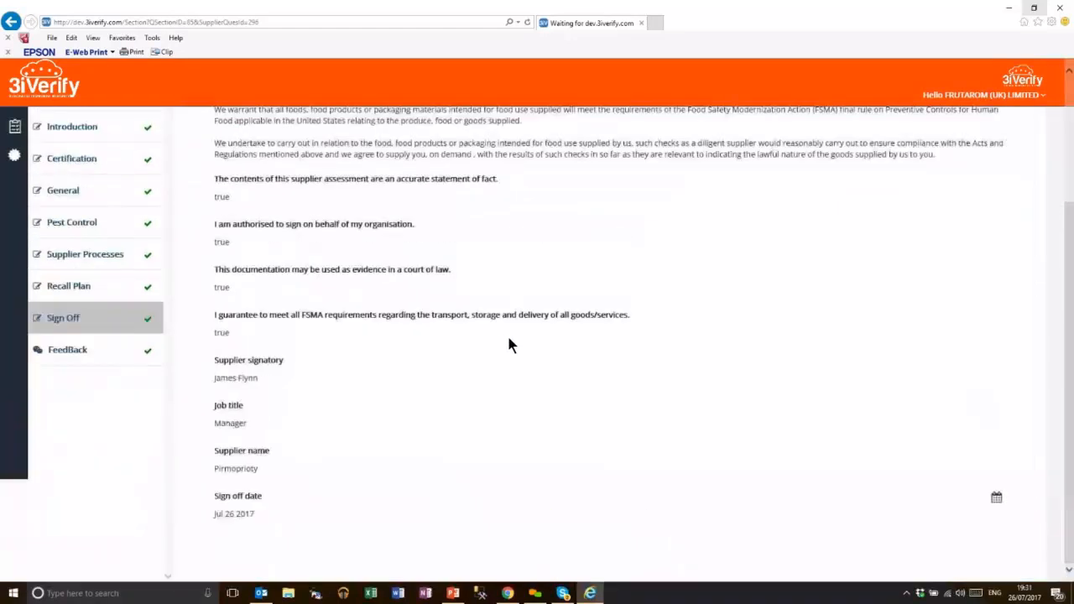
pyautogui.scroll(-2, 491, 470)
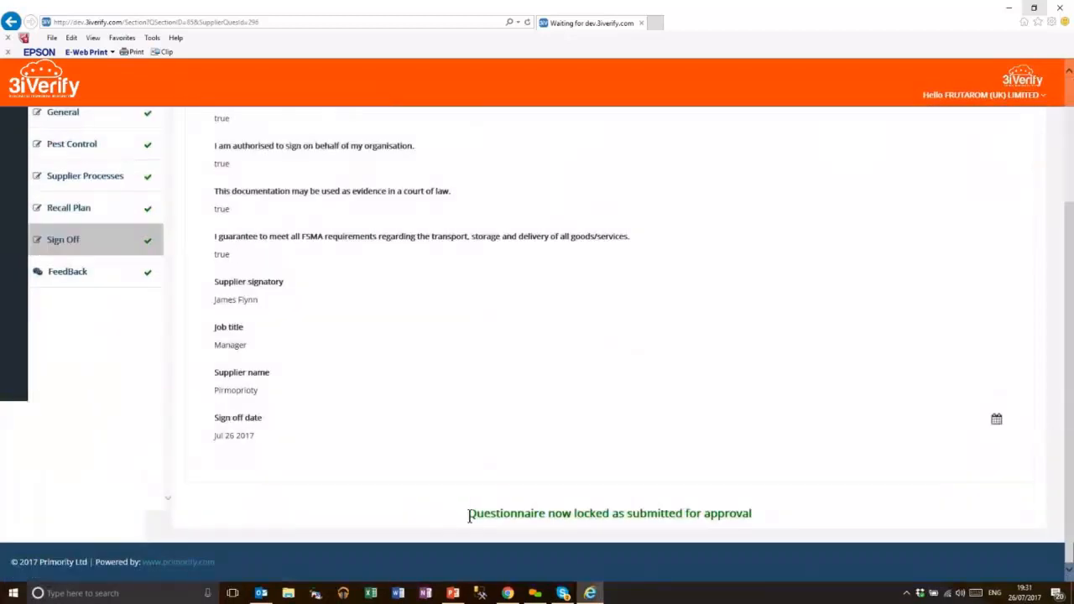
pyautogui.moveTo(470, 513); pyautogui.dragTo(819, 522)
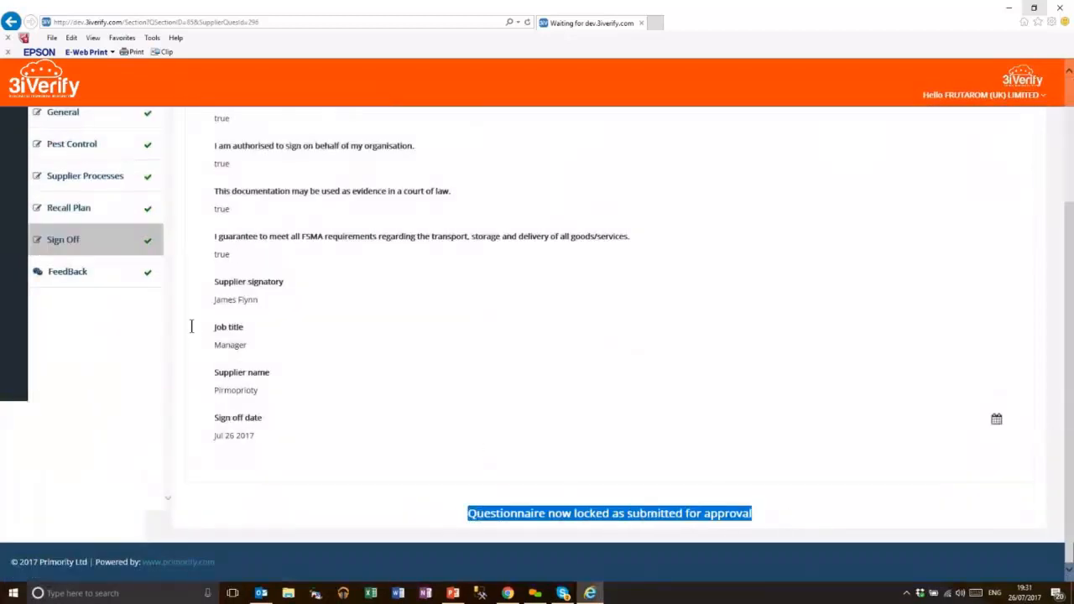
pyautogui.scroll(3, 194, 322)
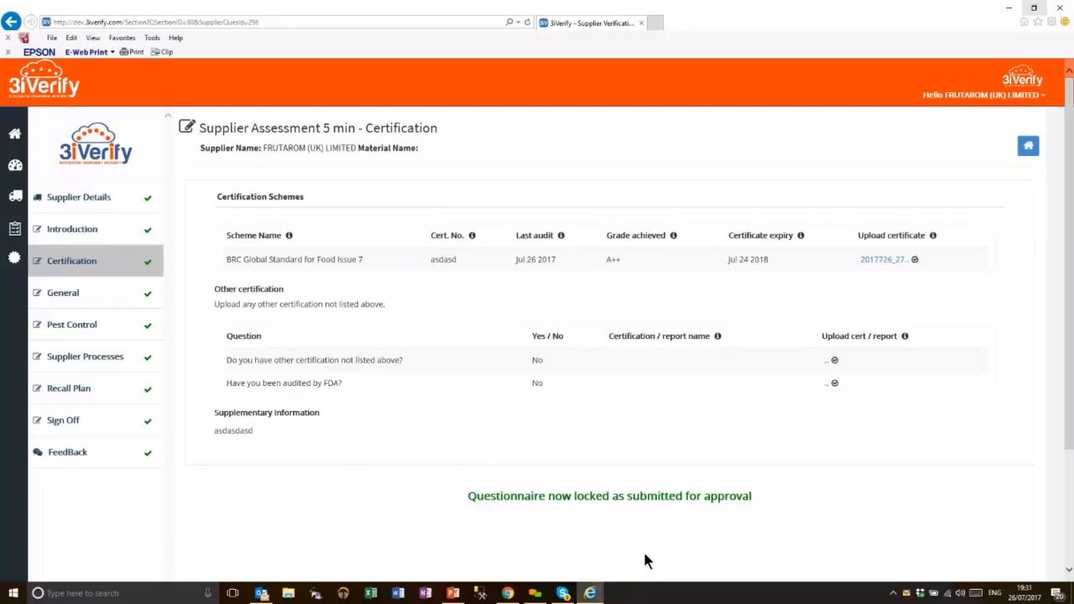
pyautogui.click(1008, 7)
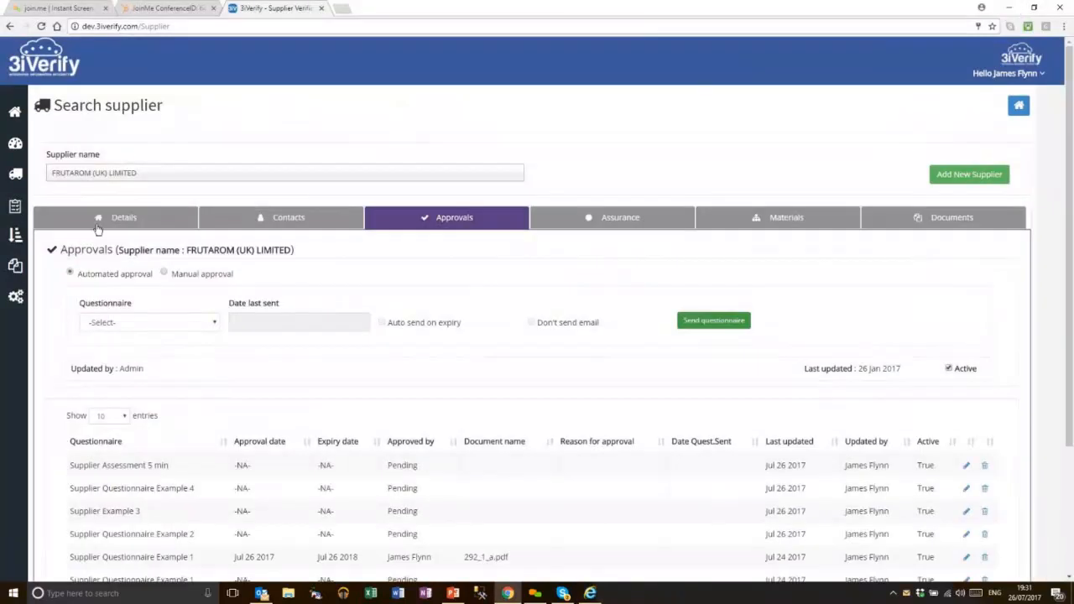
# From the Questionnaire List, choose Approve on row 296-54 (Supplier Assessment 5 min)
pyautogui.click(14, 209)
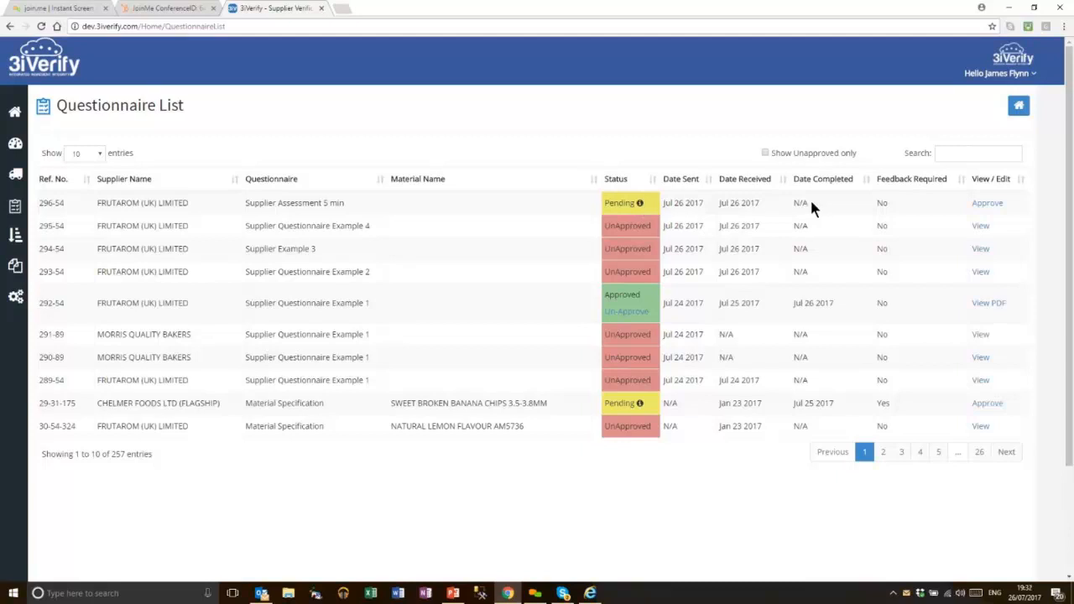
pyautogui.click(988, 204)
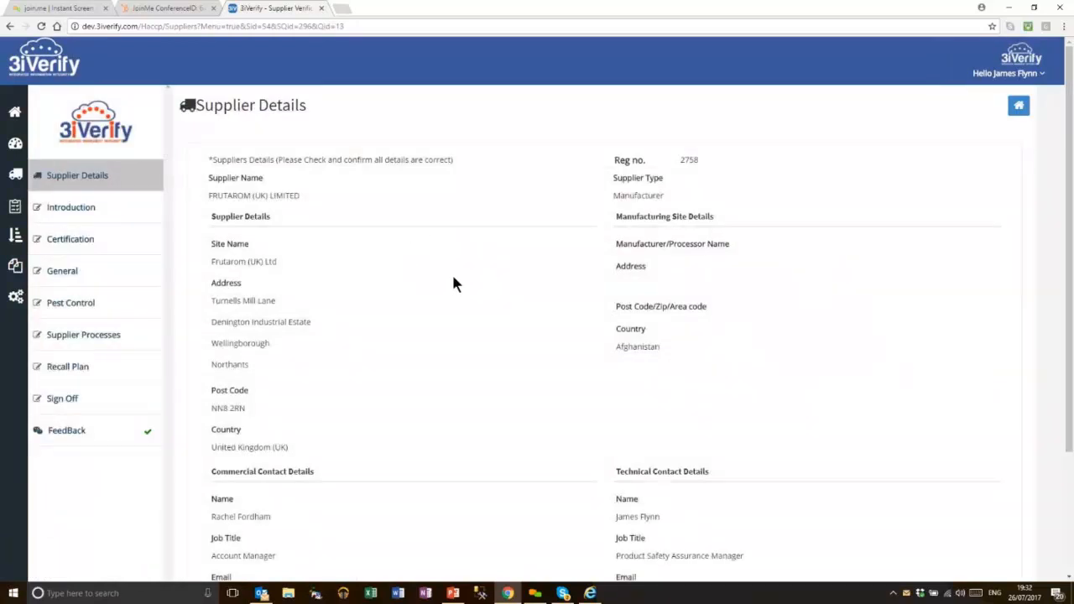
# Move past Supplier Details and the Introduction to start the questionnaire sections
pyautogui.scroll(-3, 467, 277)
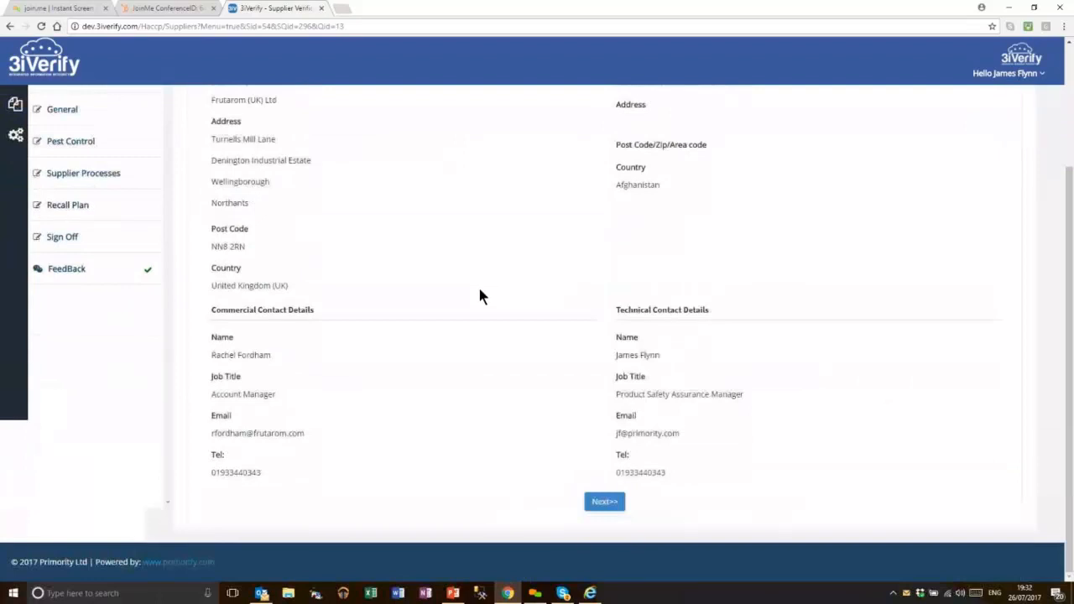
pyautogui.click(597, 503)
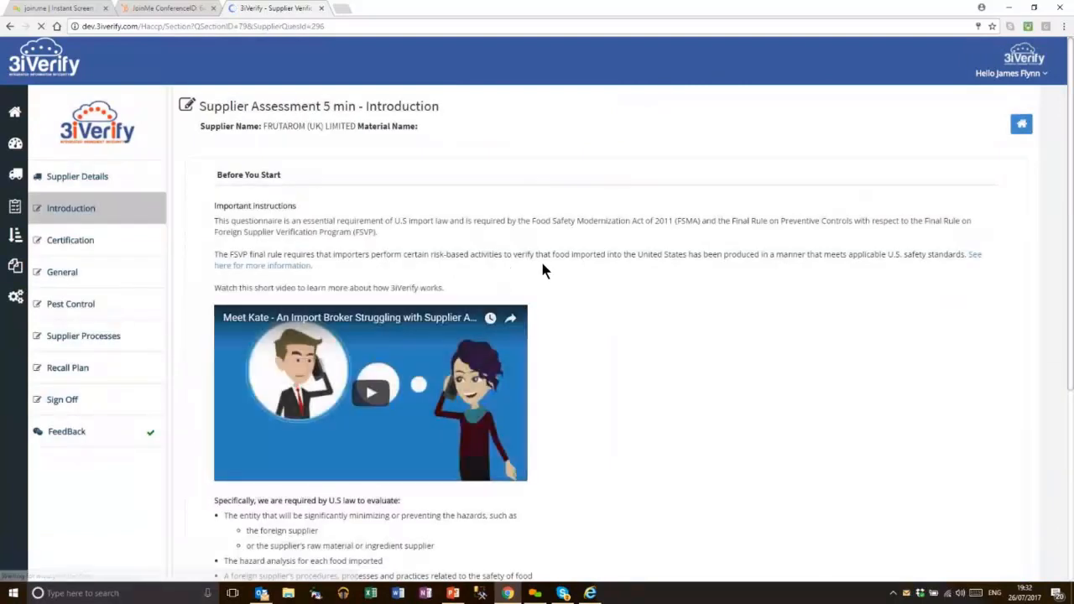
pyautogui.scroll(-5, 616, 321)
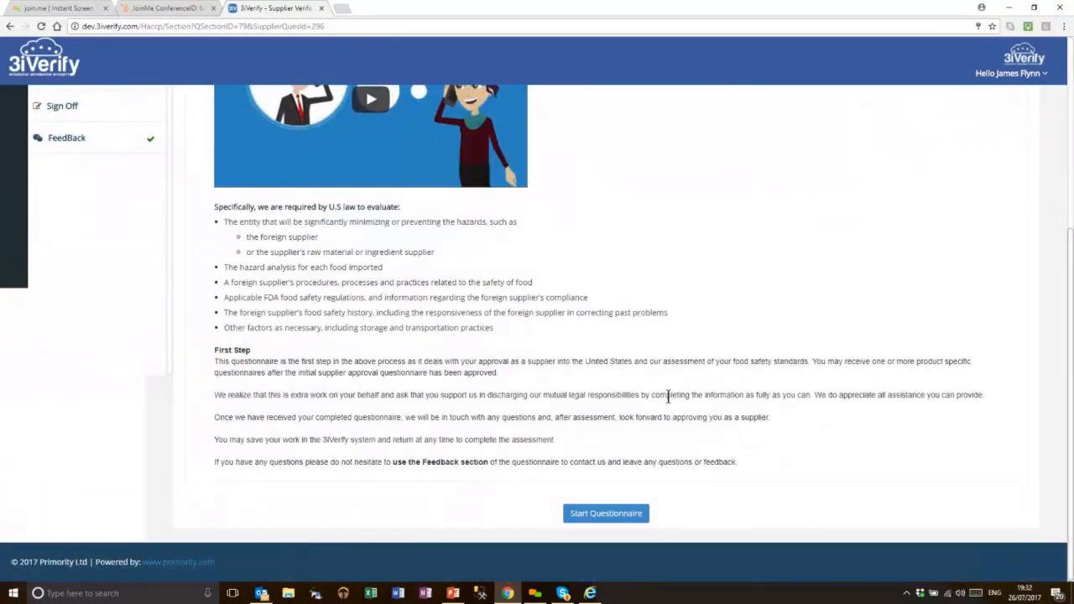
pyautogui.click(625, 516)
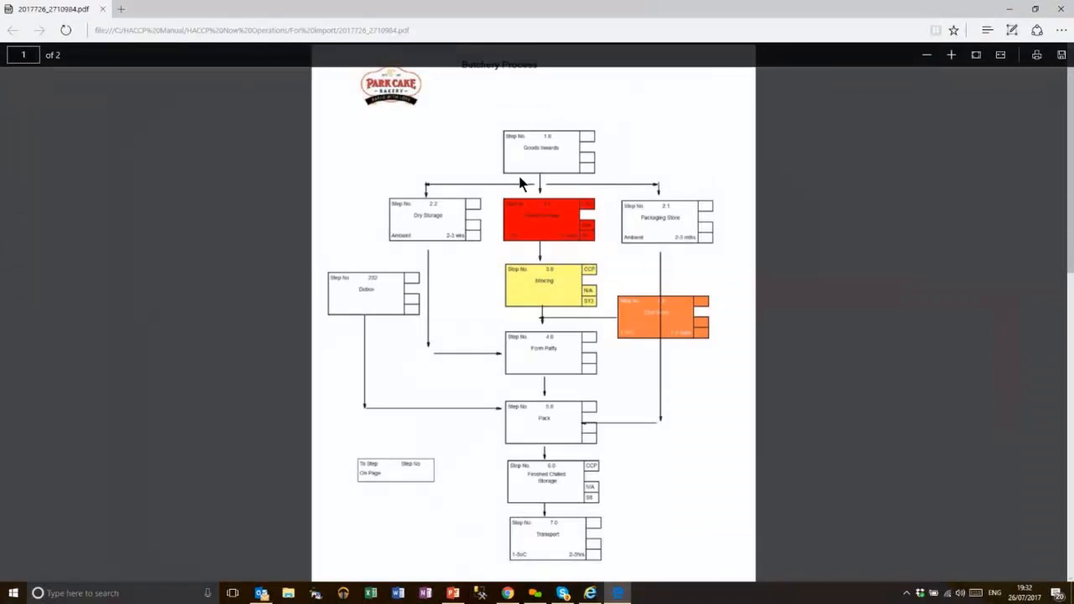
# Scroll the 2017726_2710984.pdf flowchart down to page 2
pyautogui.scroll(-8, 656, 220)
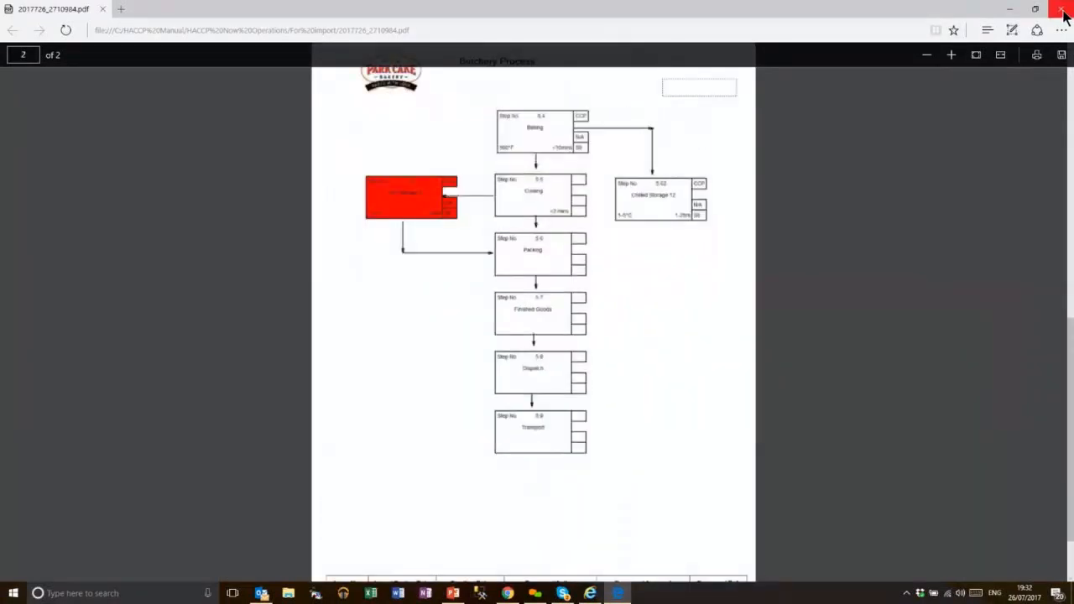
# Close the PDF, tick the Certification official-use review checks and add note 'Asdasdasd'
pyautogui.click(1061, 9)
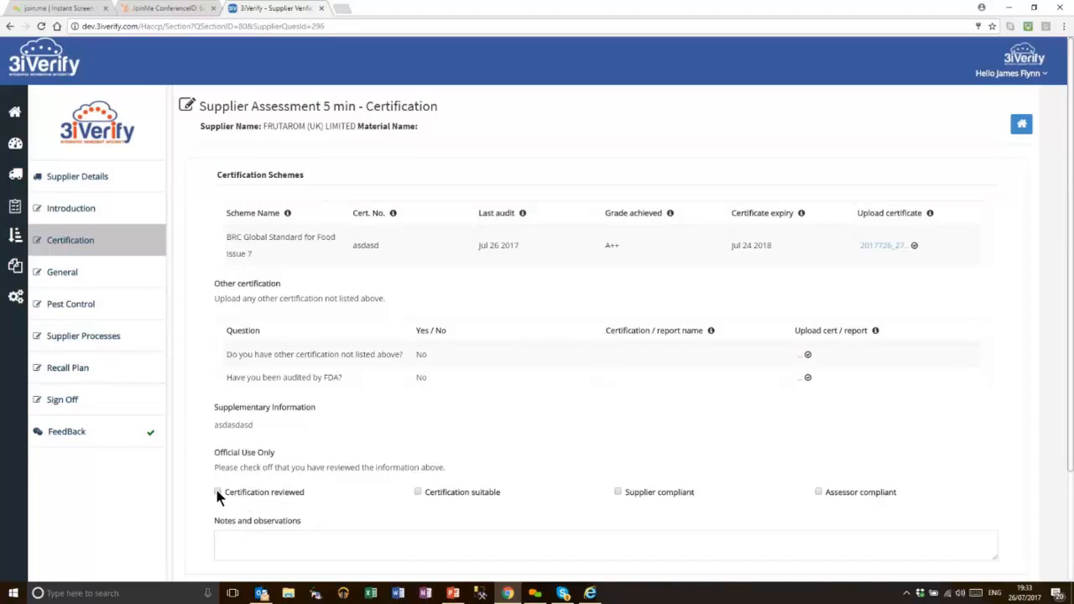
pyautogui.click(419, 492)
pyautogui.click(618, 492)
pyautogui.click(818, 492)
pyautogui.click(366, 546)
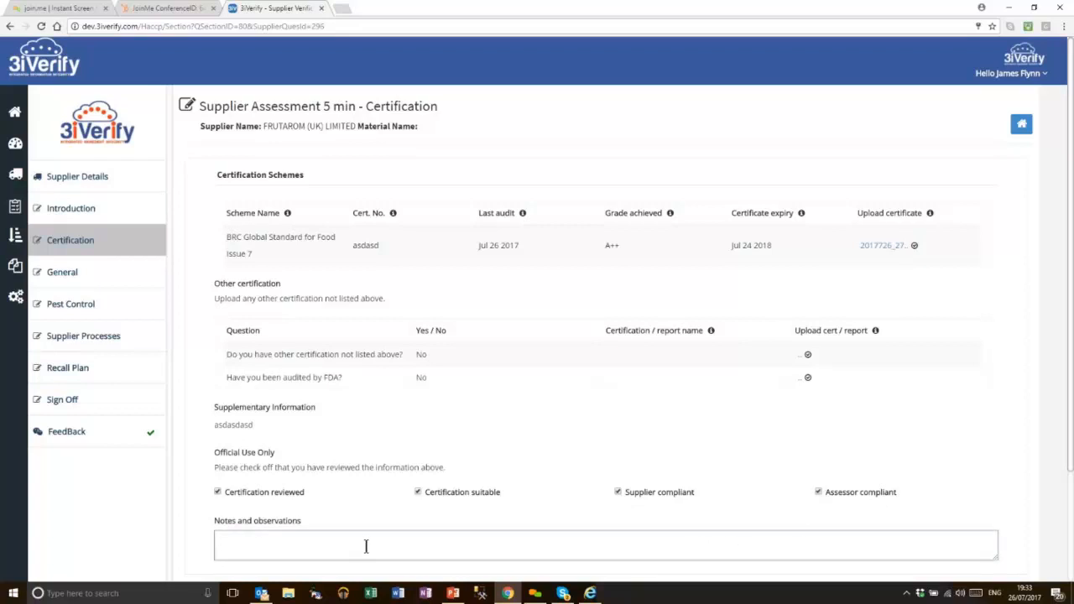
pyautogui.write('Asdasdasd')
# Approve the Certification section and move on to General
pyautogui.scroll(-2, 506, 448)
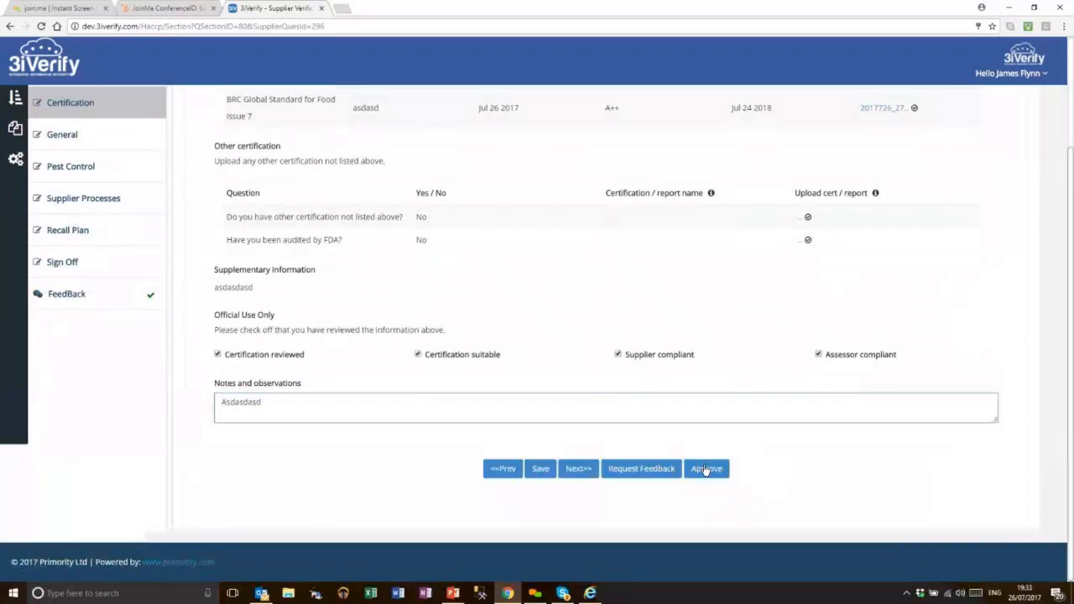
pyautogui.click(705, 468)
pyautogui.click(579, 89)
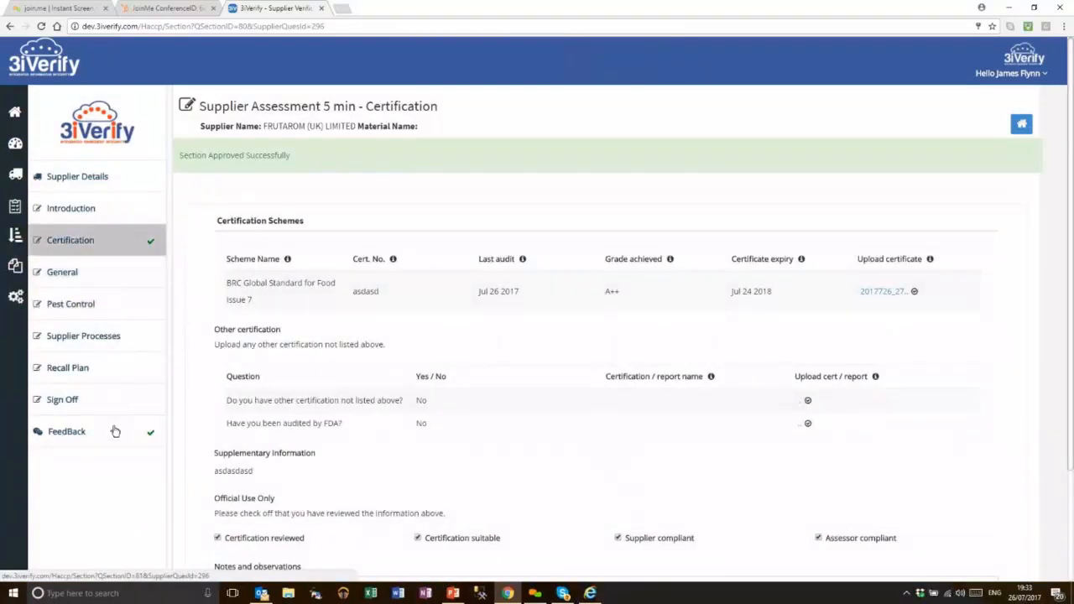
pyautogui.click(130, 281)
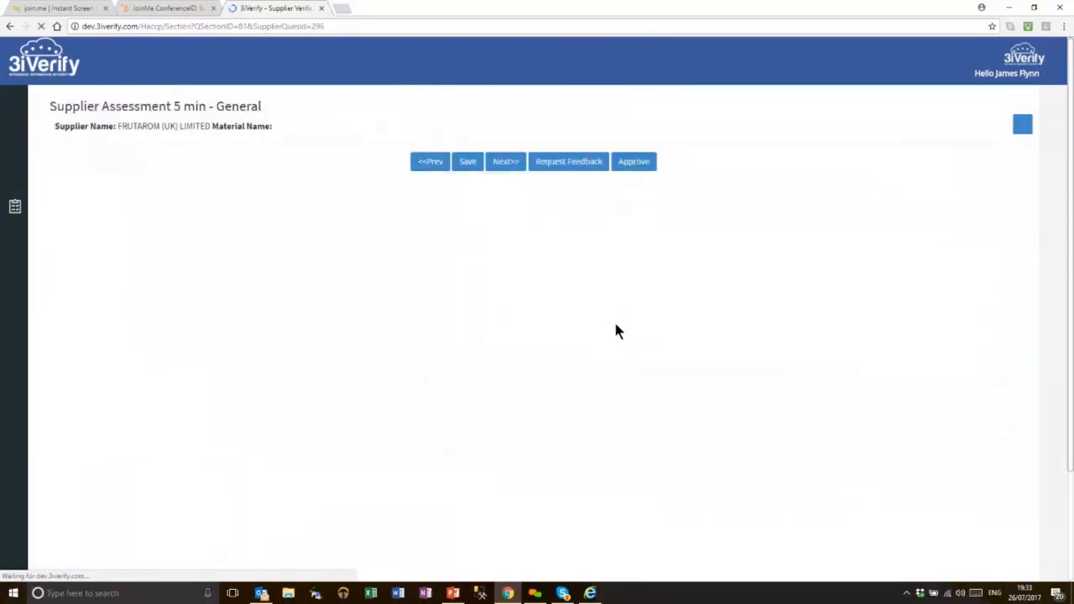
# Tick all of General's official-use review checks and approve the General section
pyautogui.scroll(-20, 637, 403)
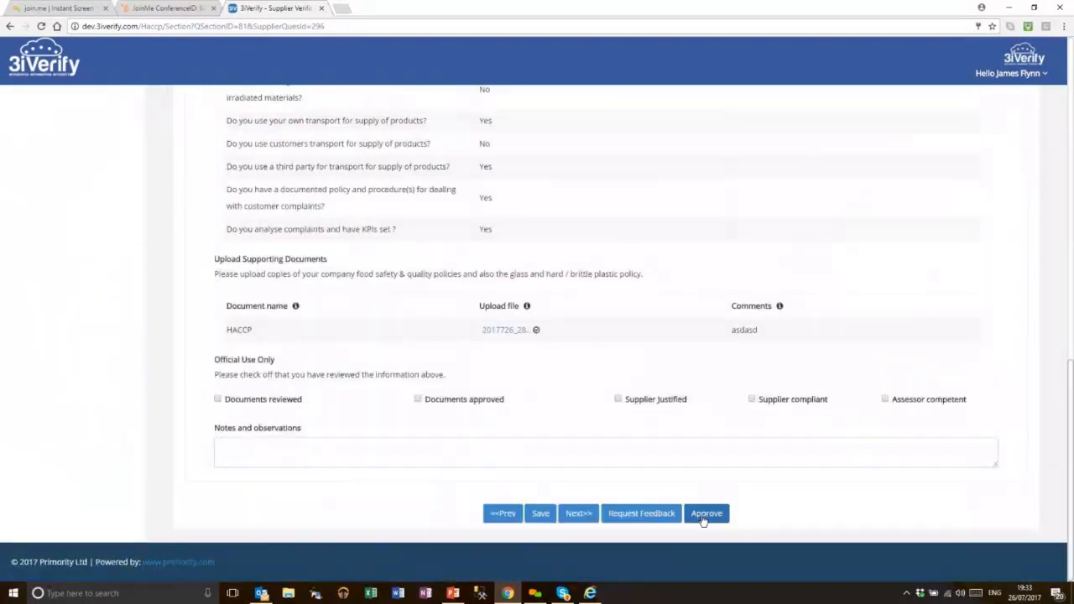
pyautogui.click(613, 88)
pyautogui.click(234, 402)
pyautogui.click(418, 400)
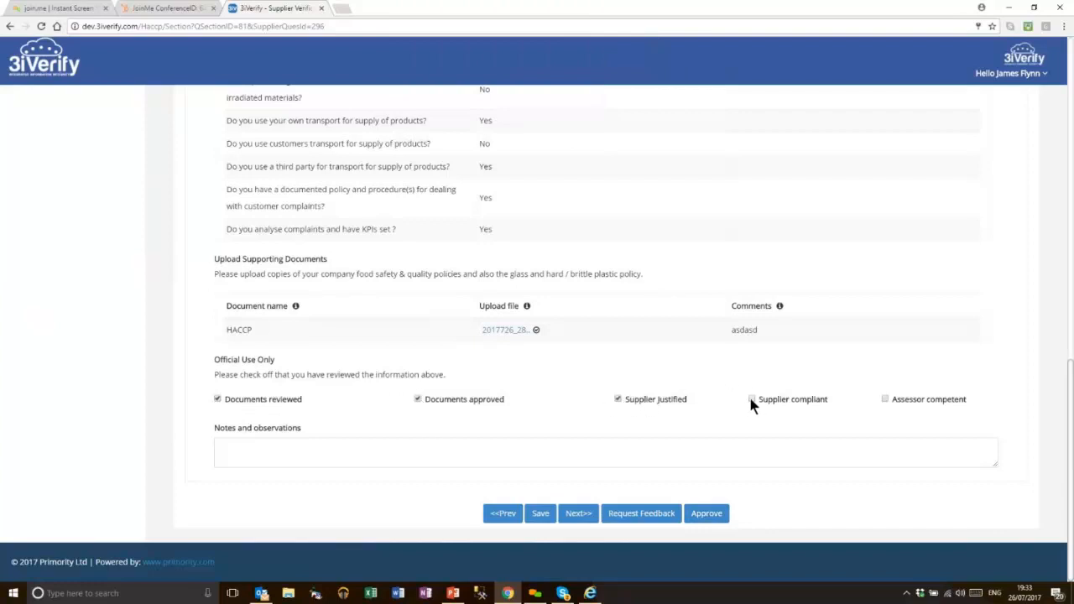
pyautogui.click(884, 399)
pyautogui.click(705, 512)
pyautogui.click(610, 90)
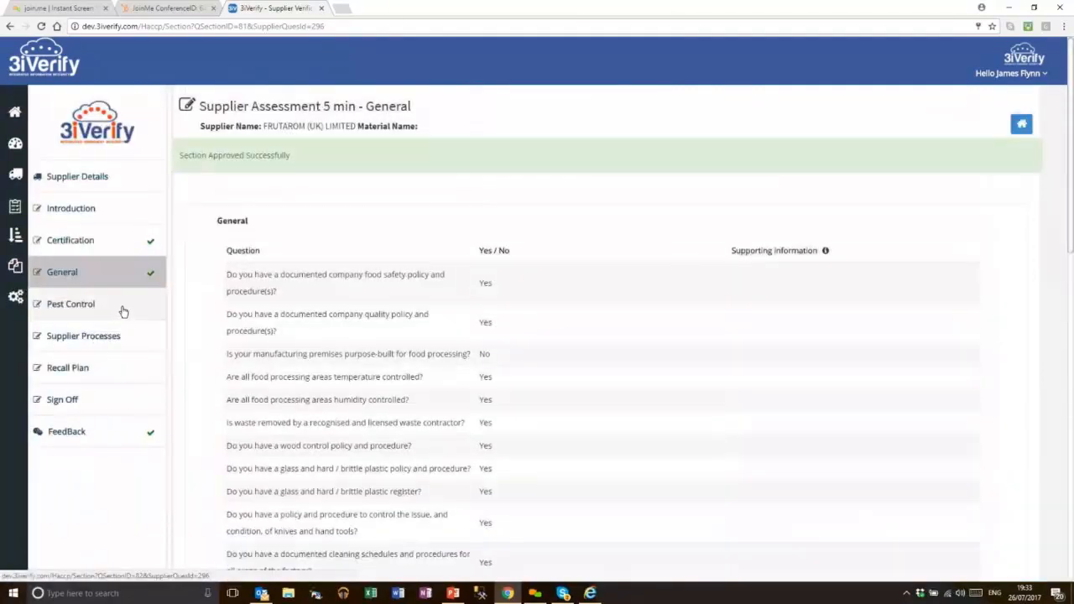
# Tick Pest Control's remaining review checks and approve the Pest Control section
pyautogui.click(123, 312)
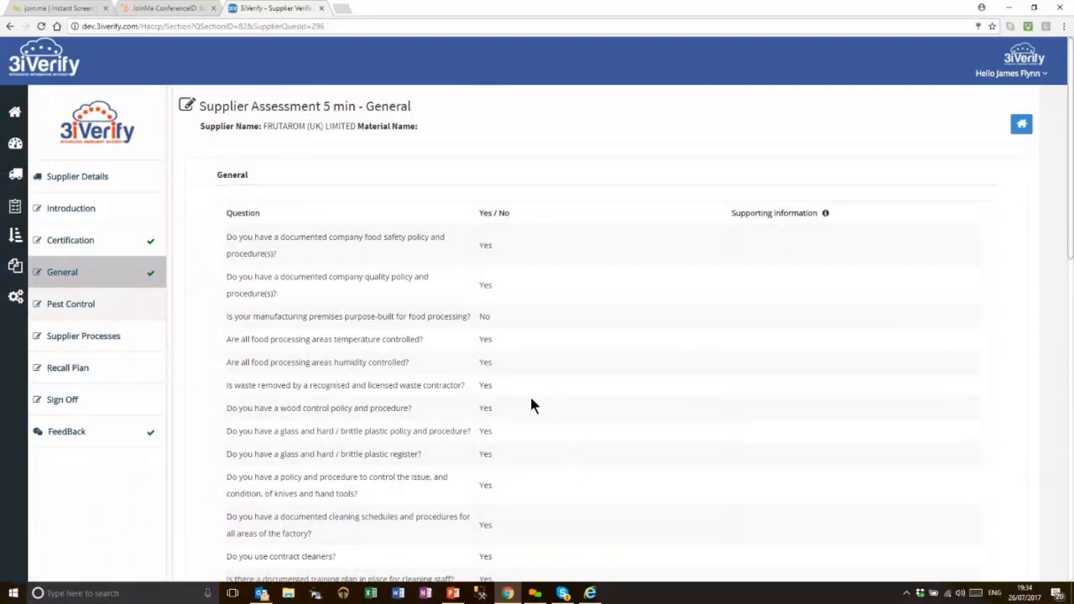
pyautogui.scroll(-4, 507, 399)
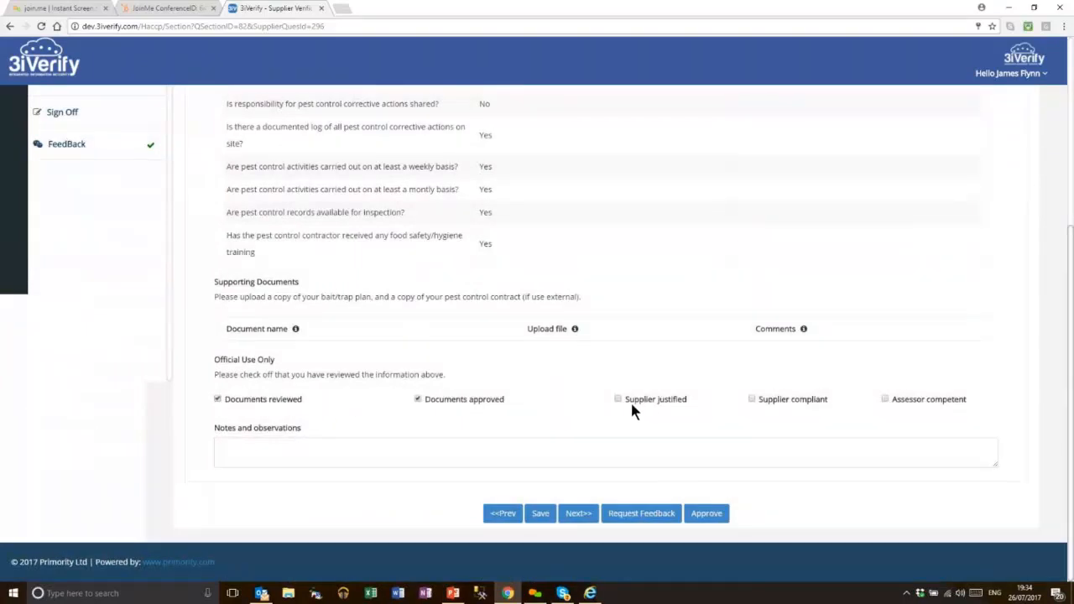
pyautogui.click(884, 400)
pyautogui.click(710, 513)
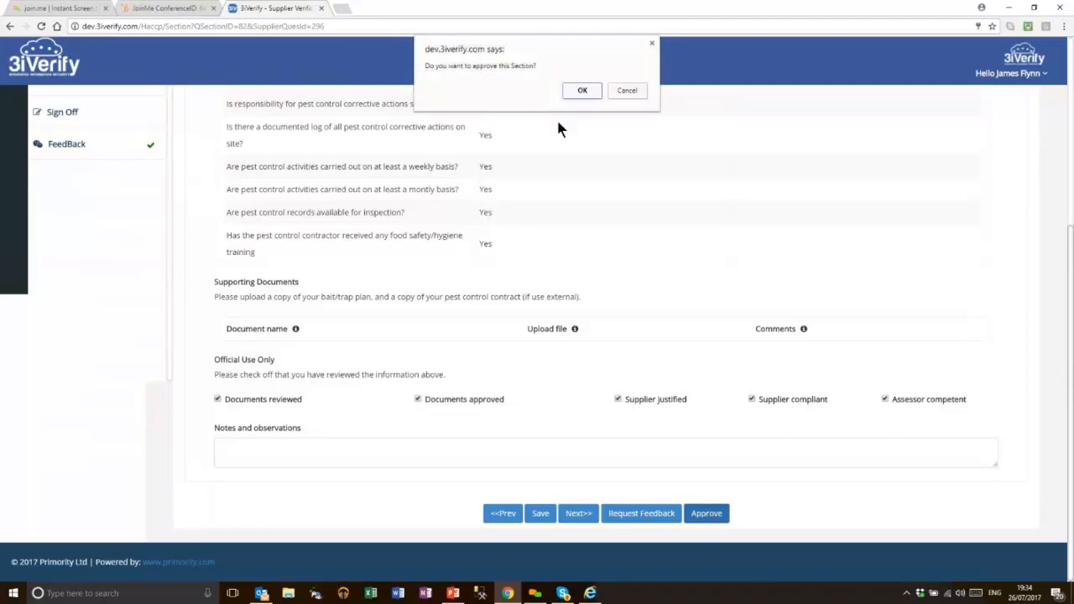
pyautogui.click(582, 91)
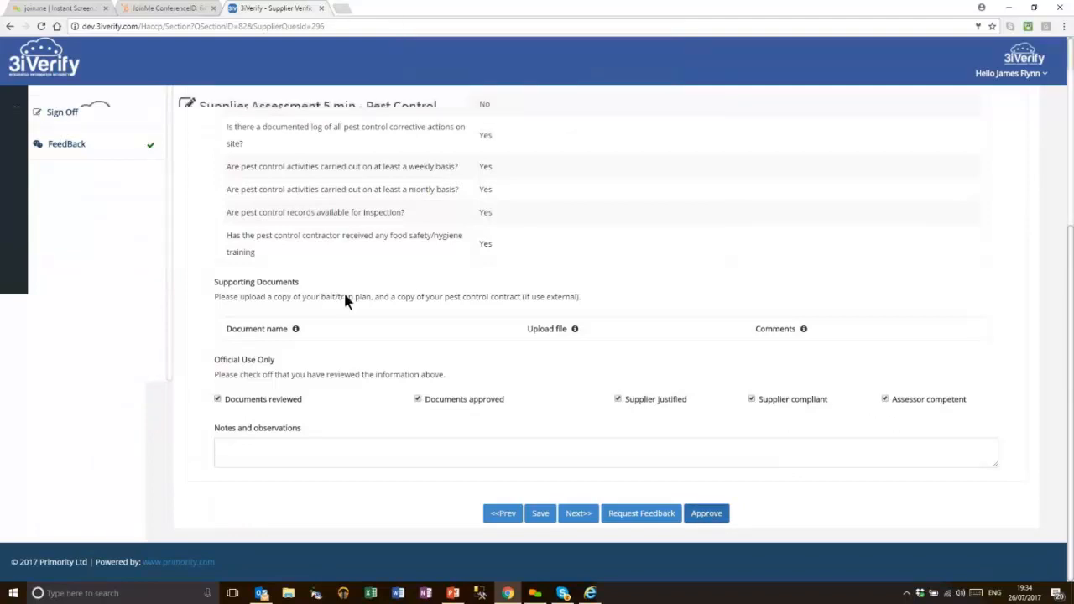
pyautogui.click(112, 339)
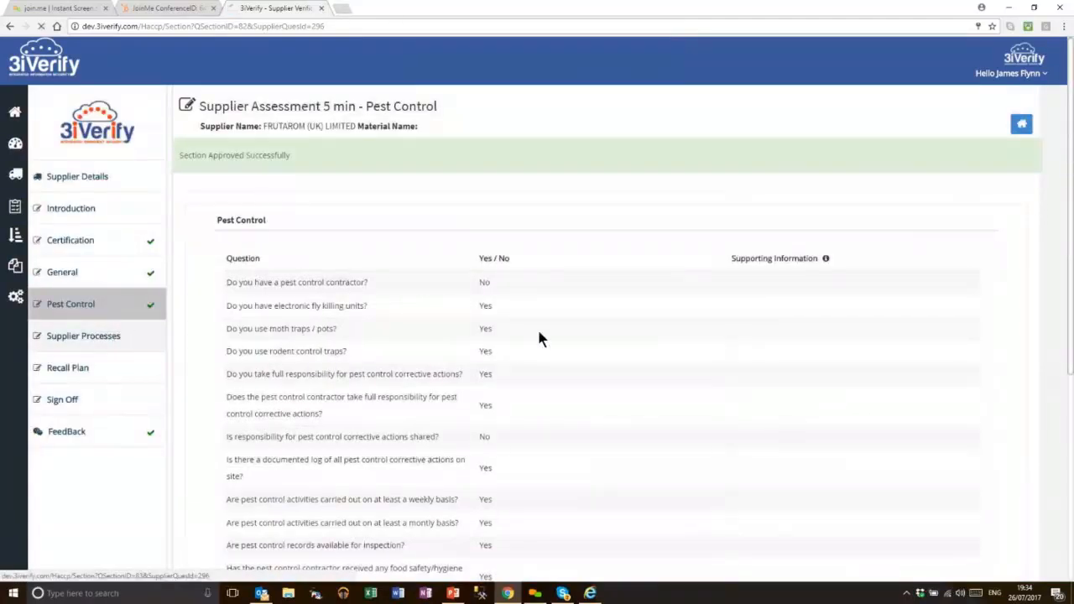
# Enter the signatory's name, job title 'Mamnagerq' and company name 'asdasd'
pyautogui.scroll(-10, 422, 414)
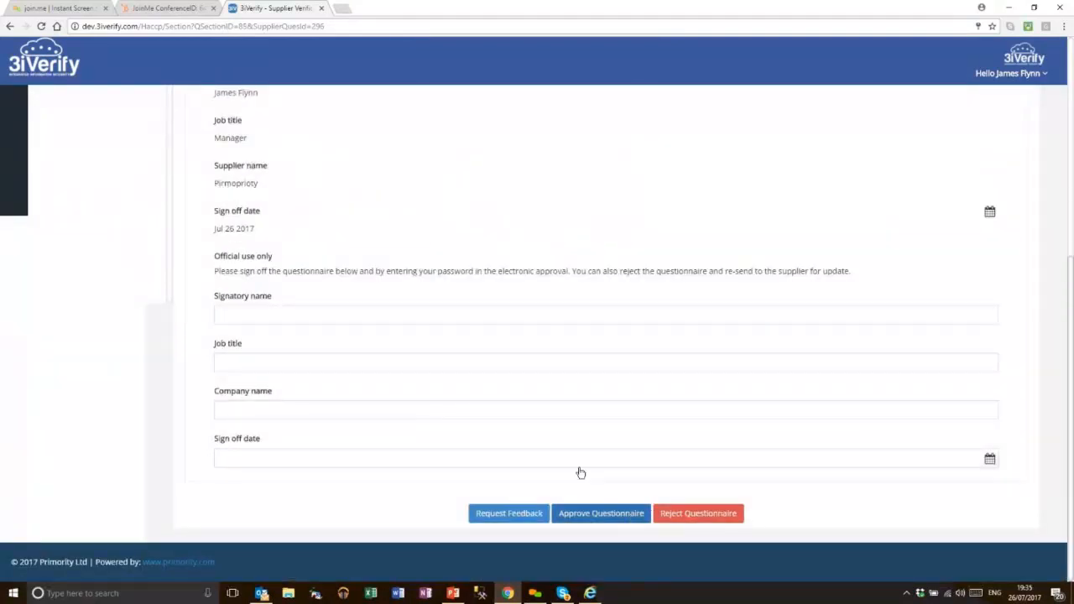
pyautogui.scroll(5, 249, 256)
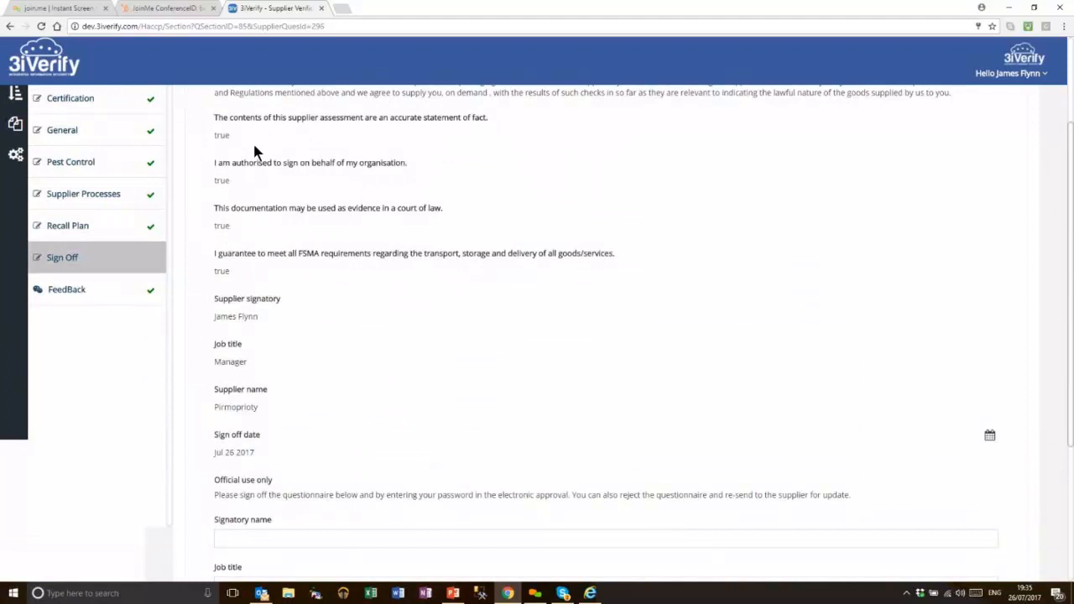
pyautogui.scroll(-2, 270, 420)
pyautogui.click(270, 421)
pyautogui.write('JAmes')
pyautogui.press('Tab')
pyautogui.write('Mamnagerq')
pyautogui.press('Tab')
pyautogui.write('asdasd')
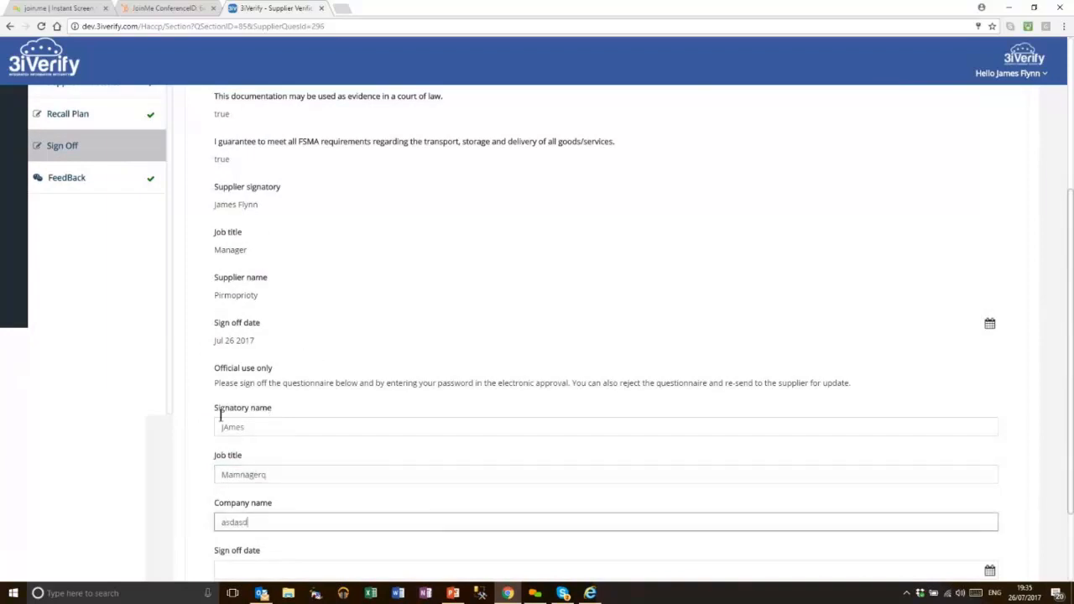
# Set the sign-off date to Jul 26 2017, approve the questionnaire and sign electronically
pyautogui.scroll(-2, 222, 415)
pyautogui.click(285, 455)
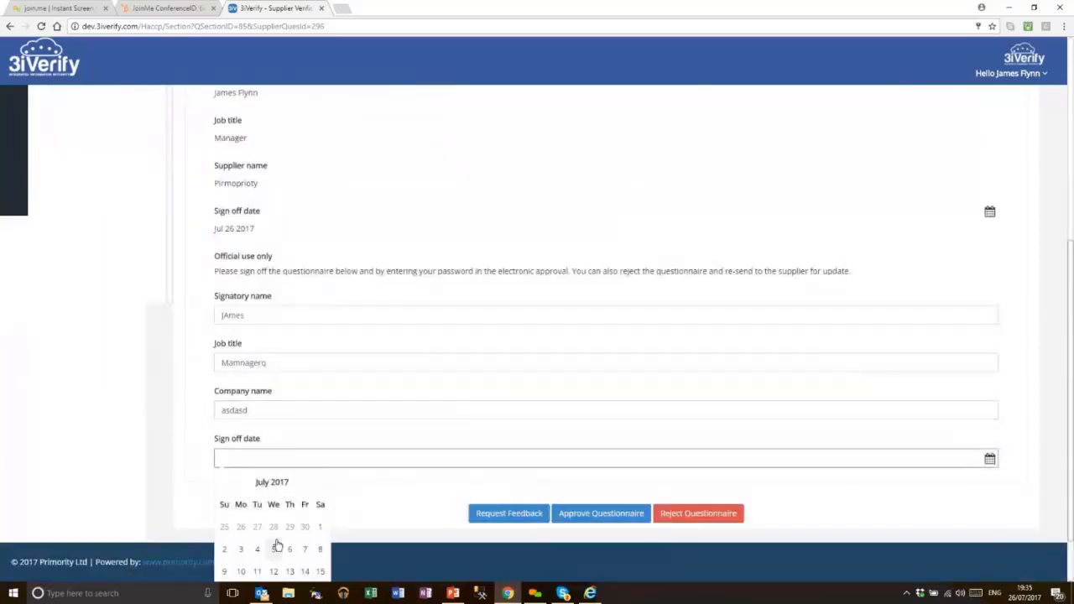
pyautogui.scroll(-1, 280, 546)
pyautogui.click(276, 559)
pyautogui.click(599, 514)
pyautogui.click(582, 90)
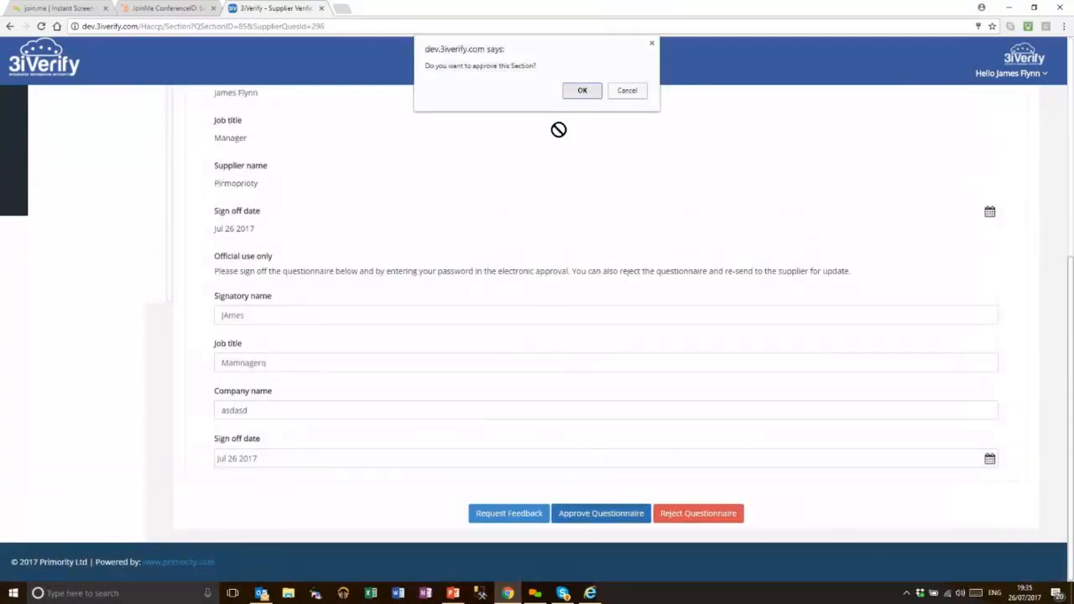
pyautogui.click(765, 194)
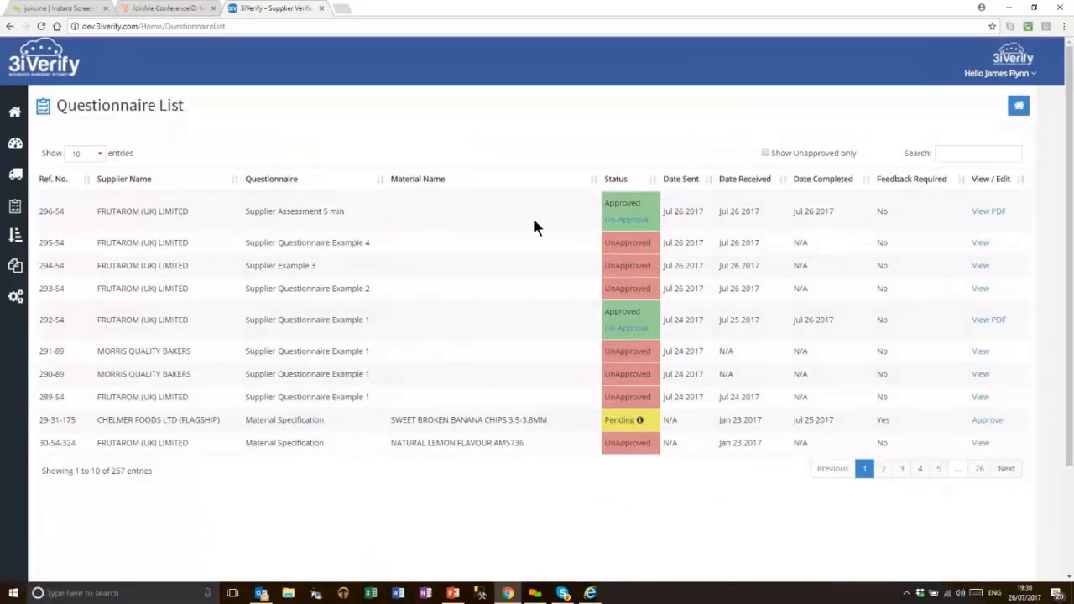
# View the Un-Approve options for row 296-54, then close the dialog without changes
pyautogui.click(625, 222)
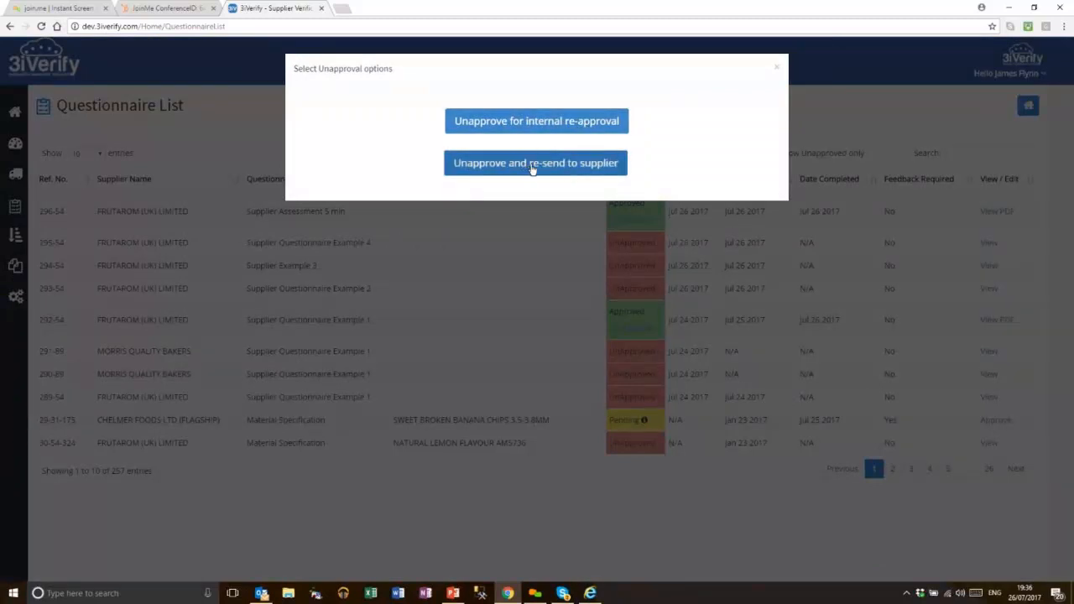
pyautogui.click(778, 70)
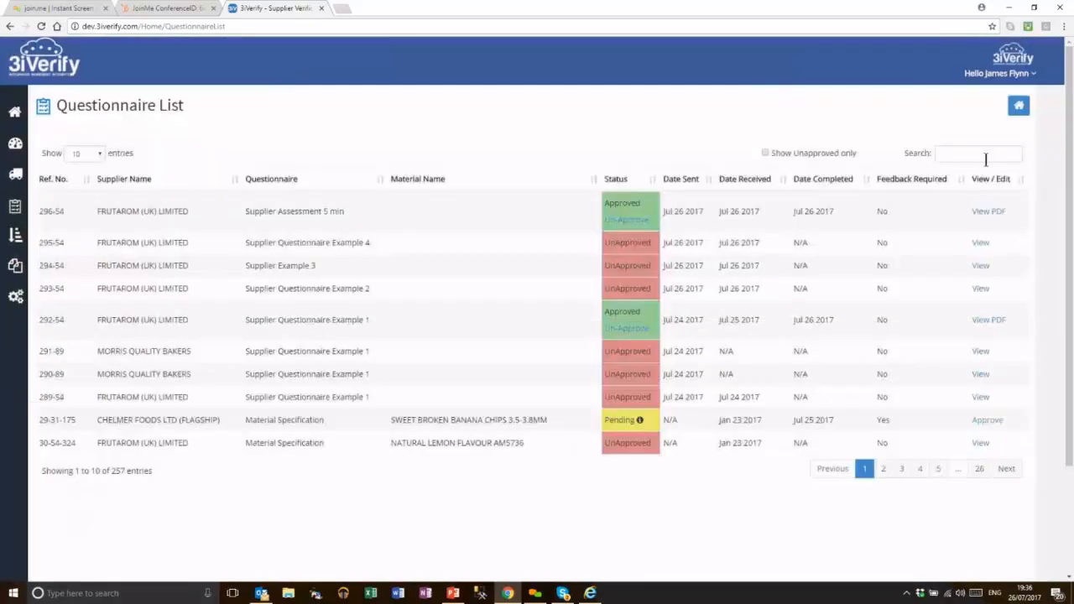
# Open 296_1_b.pdf, scroll to page 2's Certification Schemes and close the flowchart PDF window
pyautogui.click(991, 211)
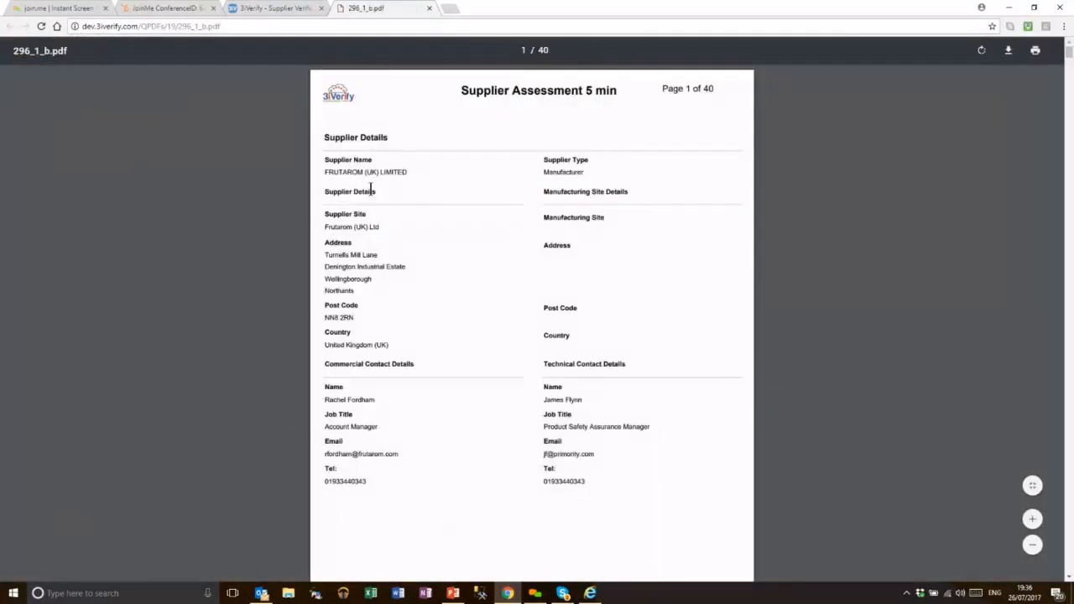
pyautogui.scroll(-5, 443, 241)
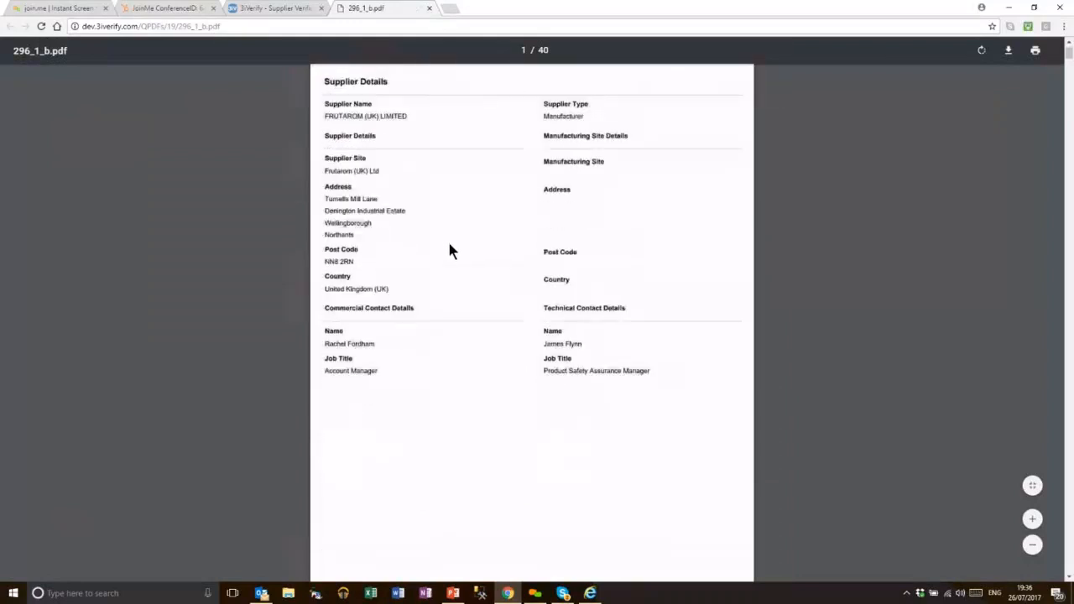
pyautogui.scroll(-3, 467, 296)
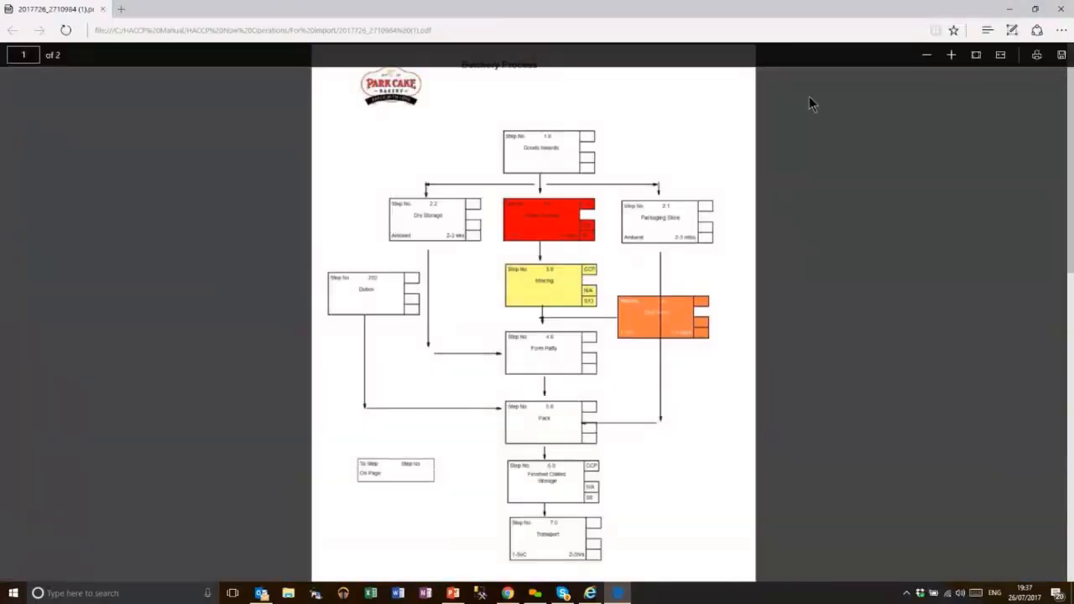
pyautogui.click(1061, 10)
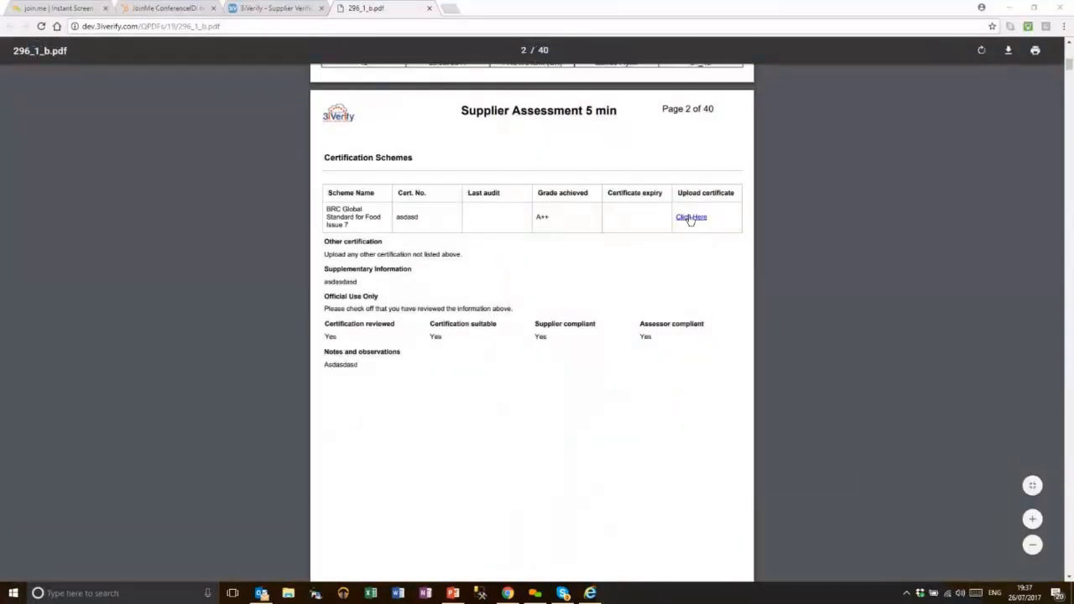
# Close the approved Supplier Assessment PDF 296_1_b.pdf to return to the questionnaire list
pyautogui.click(691, 220)
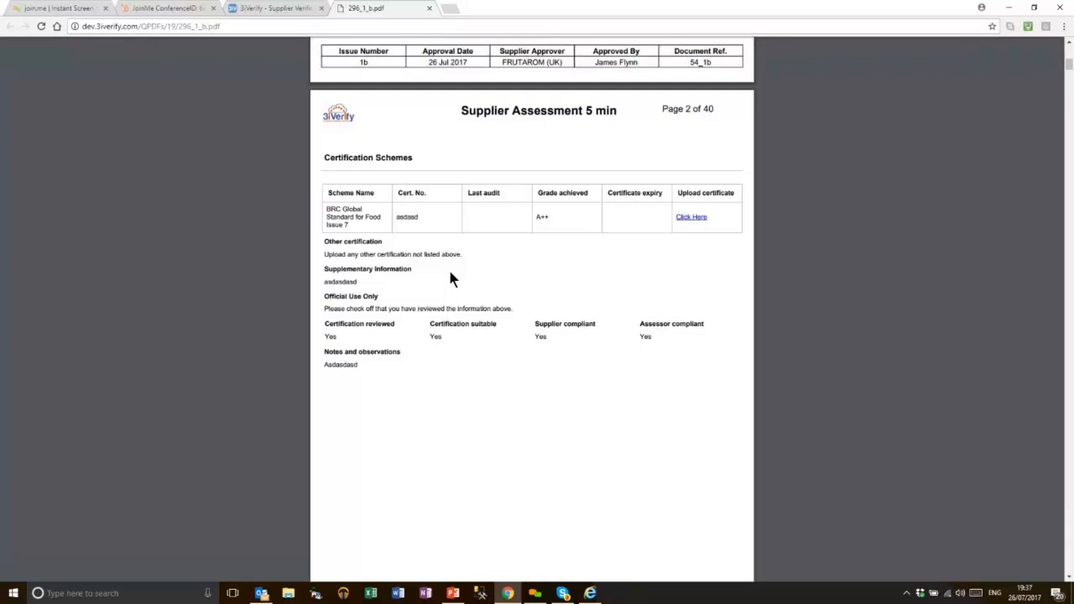
pyautogui.click(429, 9)
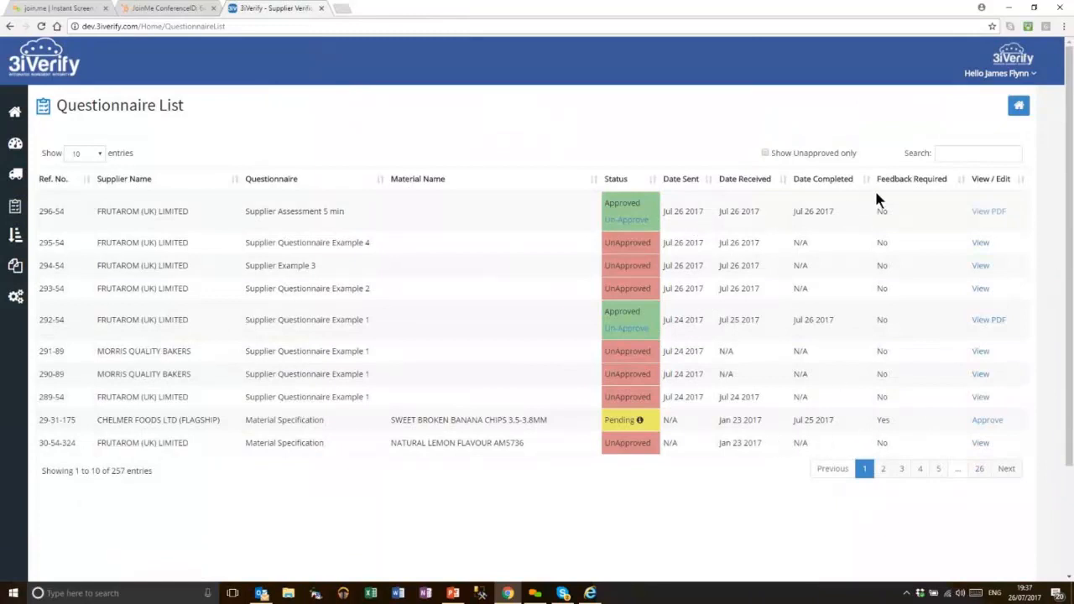
# Go to page 4 of the questionnaire list and open the 65-110-591 MAIZE GRITS YG600 specification PDF
pyautogui.click(902, 469)
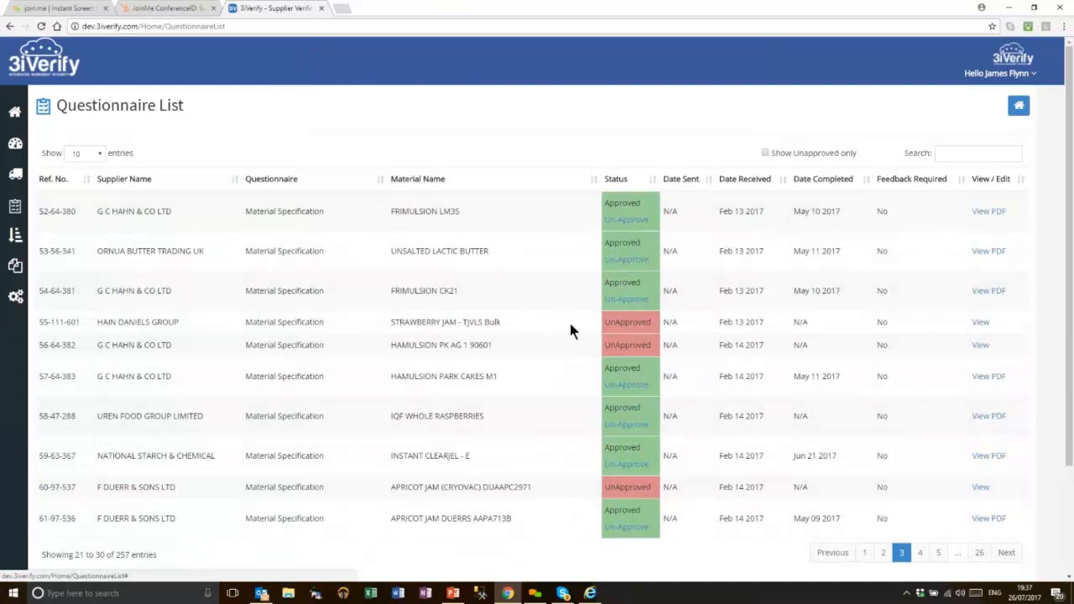
pyautogui.scroll(-1, 585, 419)
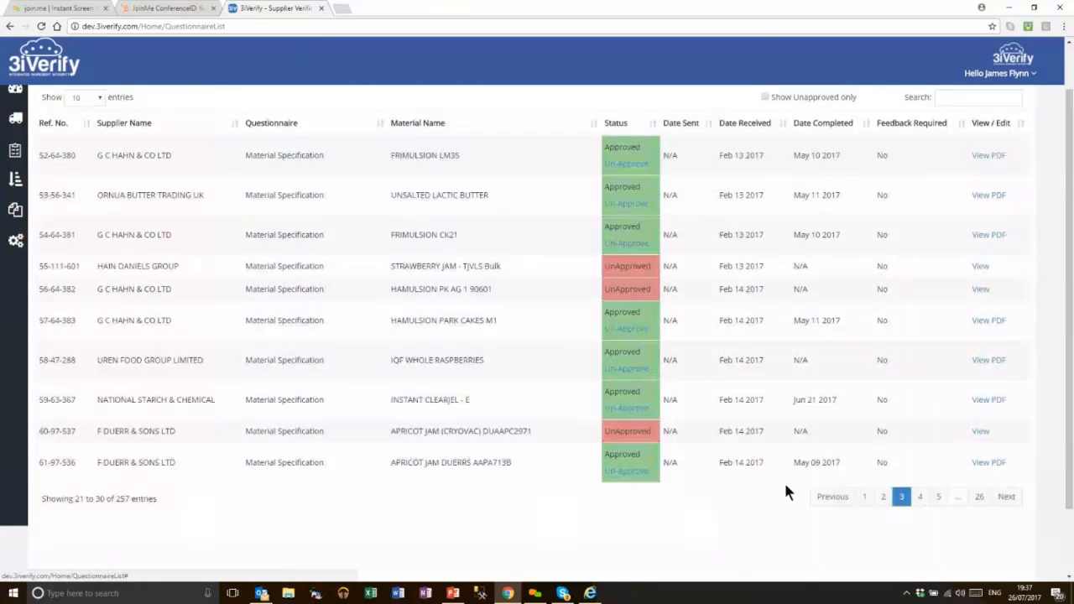
pyautogui.click(919, 497)
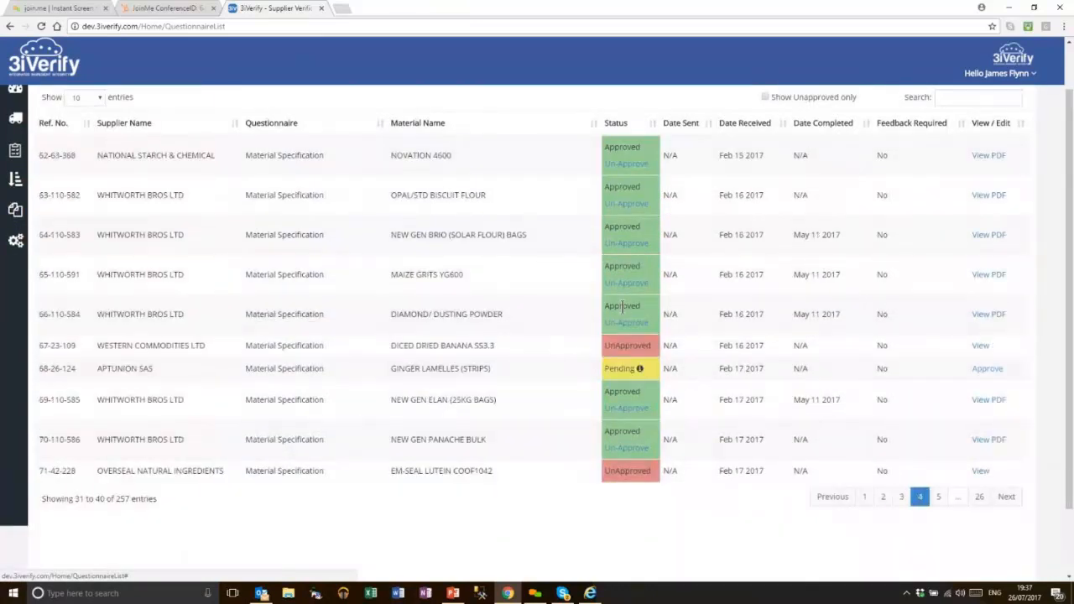
pyautogui.click(988, 274)
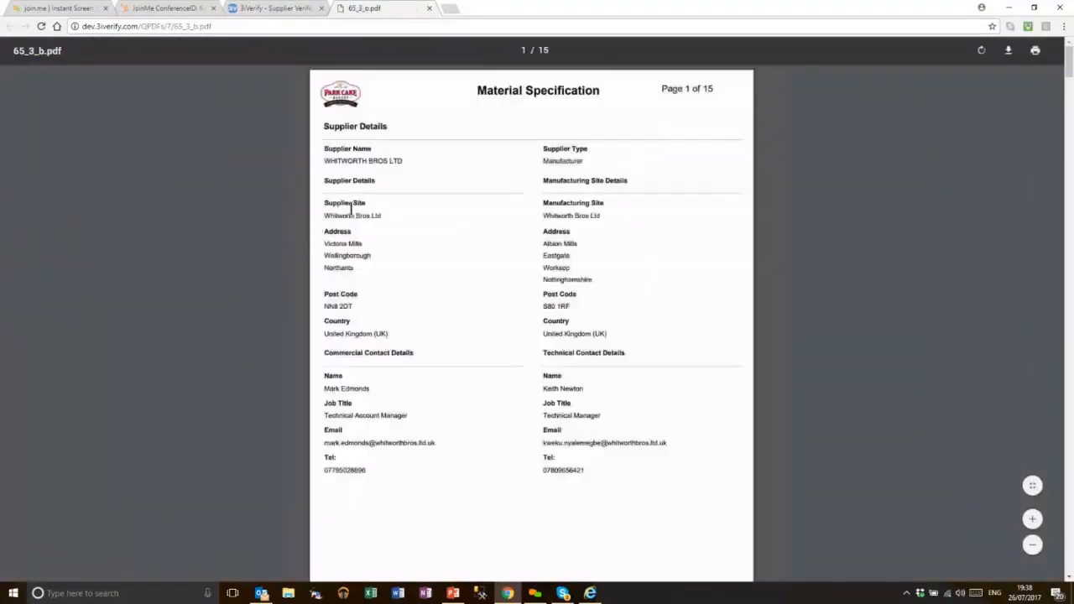
# Read 65_3_b.pdf pages 1–12, covering allergen, GMO, Free From and safety sections, then close it
pyautogui.scroll(-3, 415, 193)
pyautogui.scroll(-7, 436, 216)
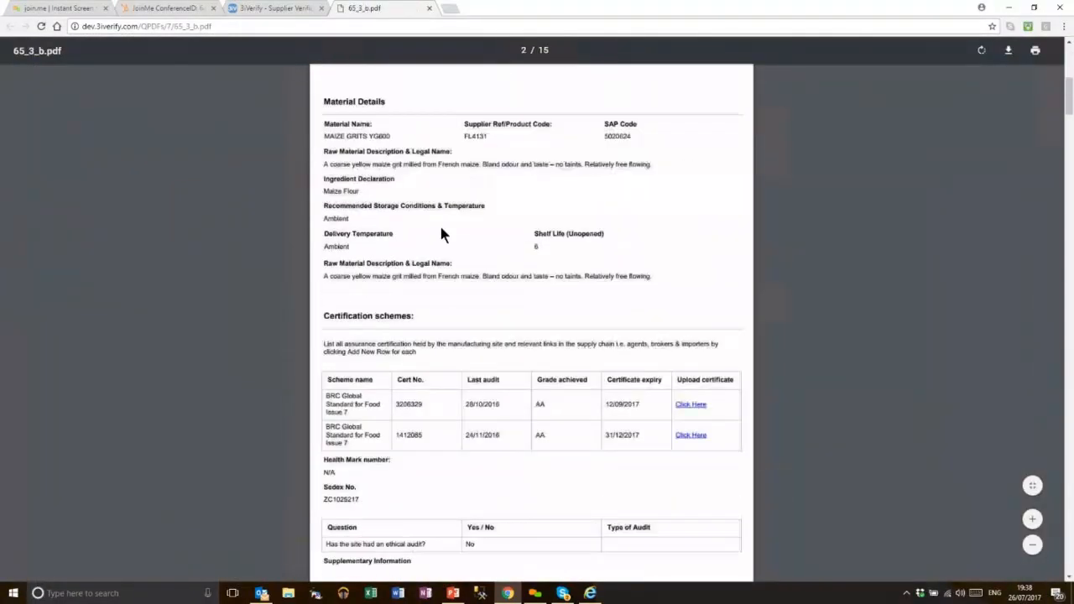
pyautogui.scroll(-5, 457, 241)
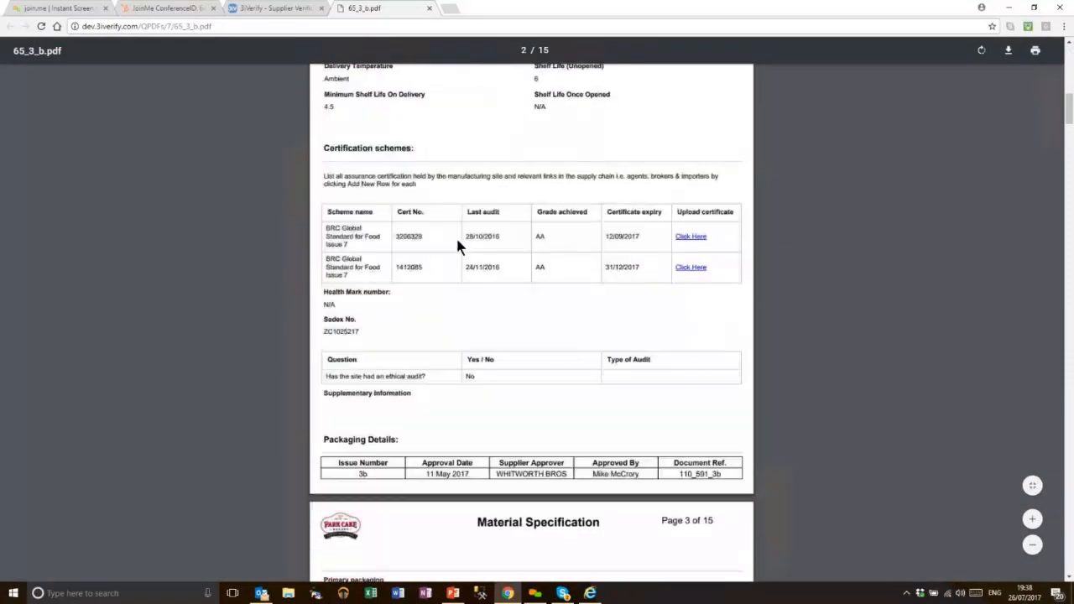
pyautogui.scroll(-6, 481, 281)
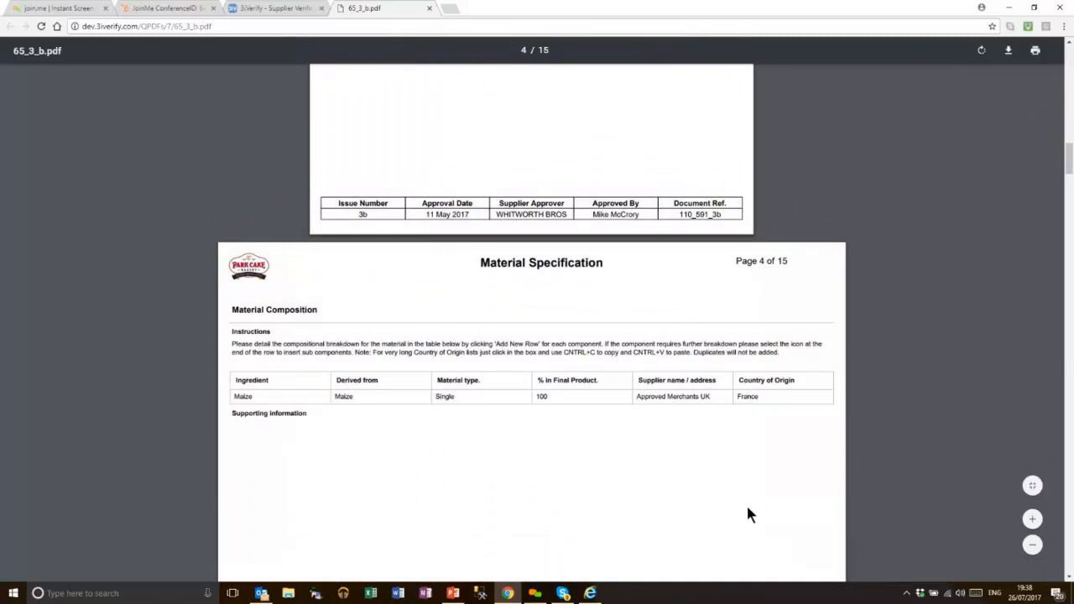
pyautogui.scroll(-10, 604, 474)
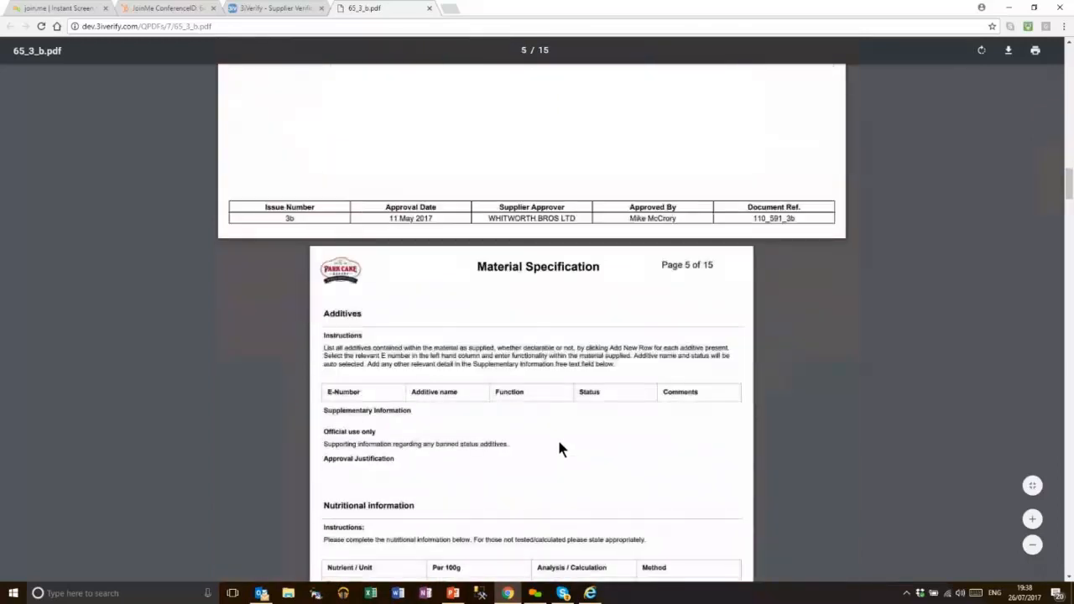
pyautogui.scroll(-3, 411, 364)
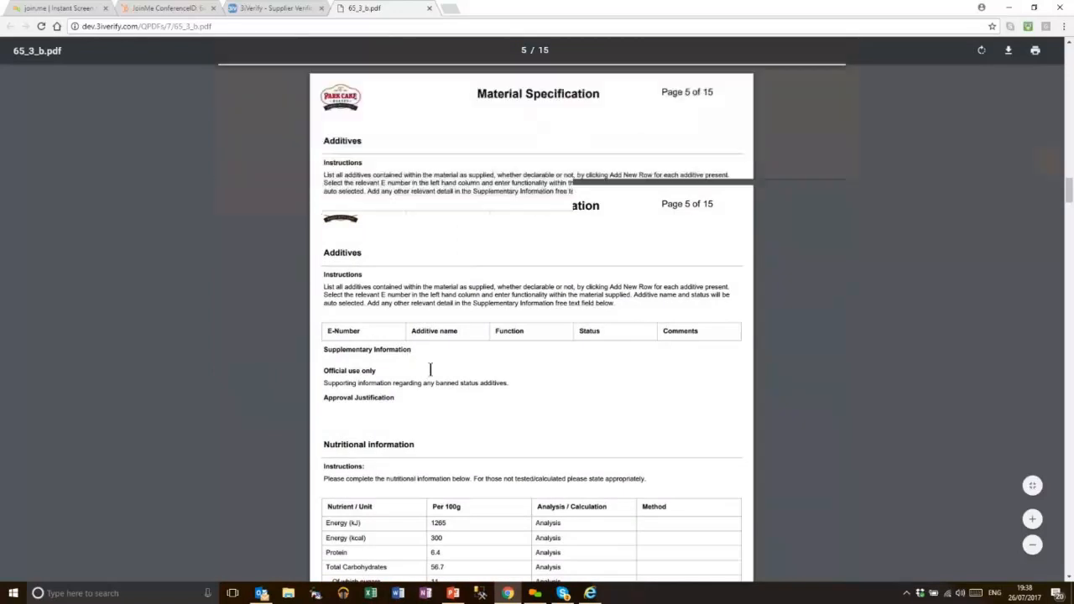
pyautogui.scroll(-5, 429, 376)
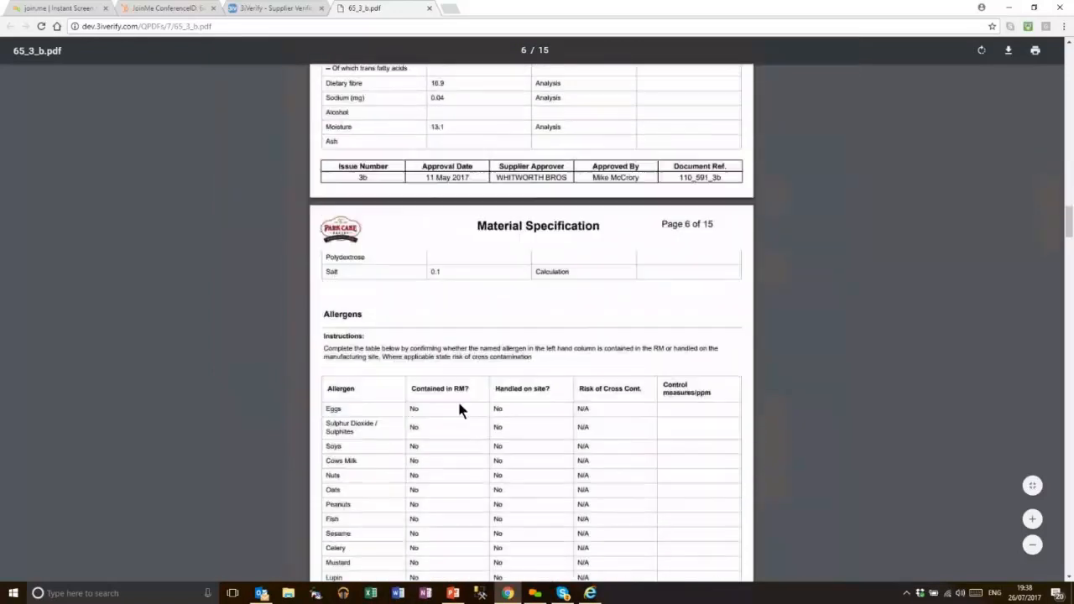
pyautogui.scroll(-1, 456, 401)
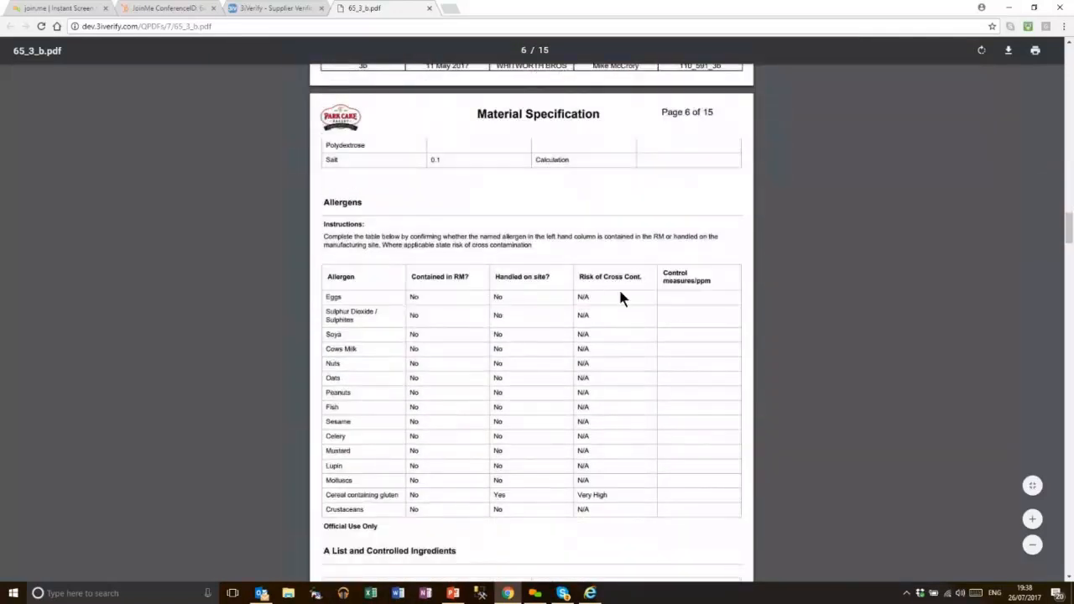
pyautogui.scroll(-8, 534, 336)
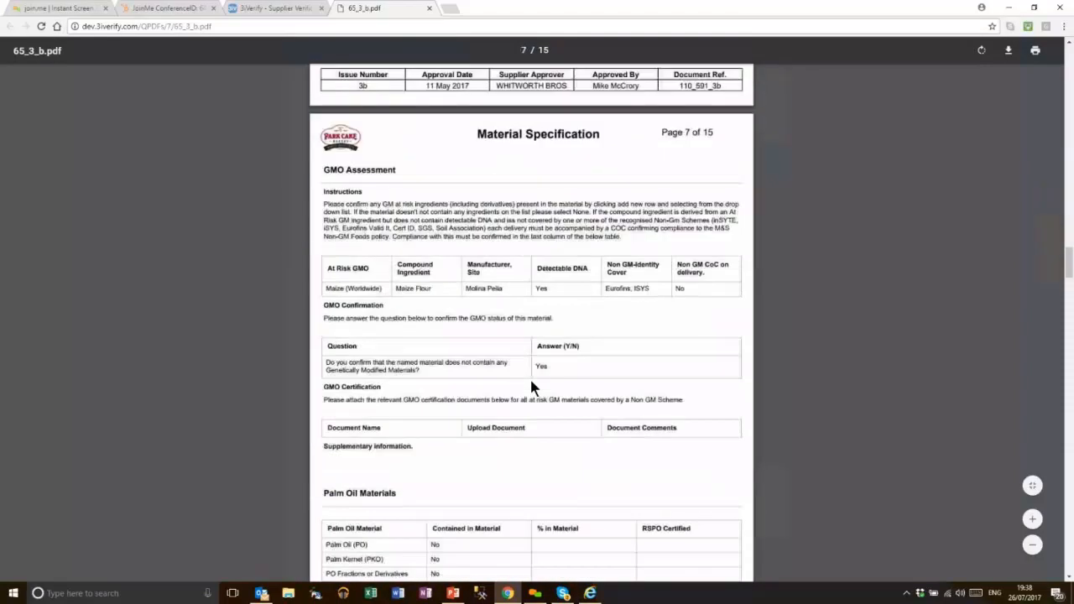
pyautogui.scroll(-1, 530, 387)
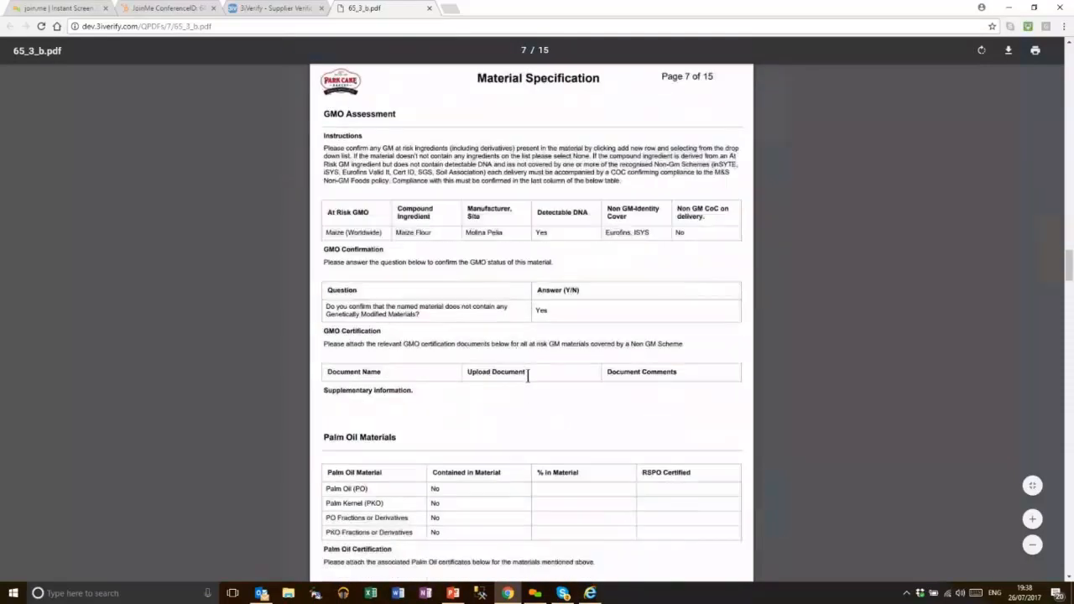
pyautogui.scroll(-12, 431, 275)
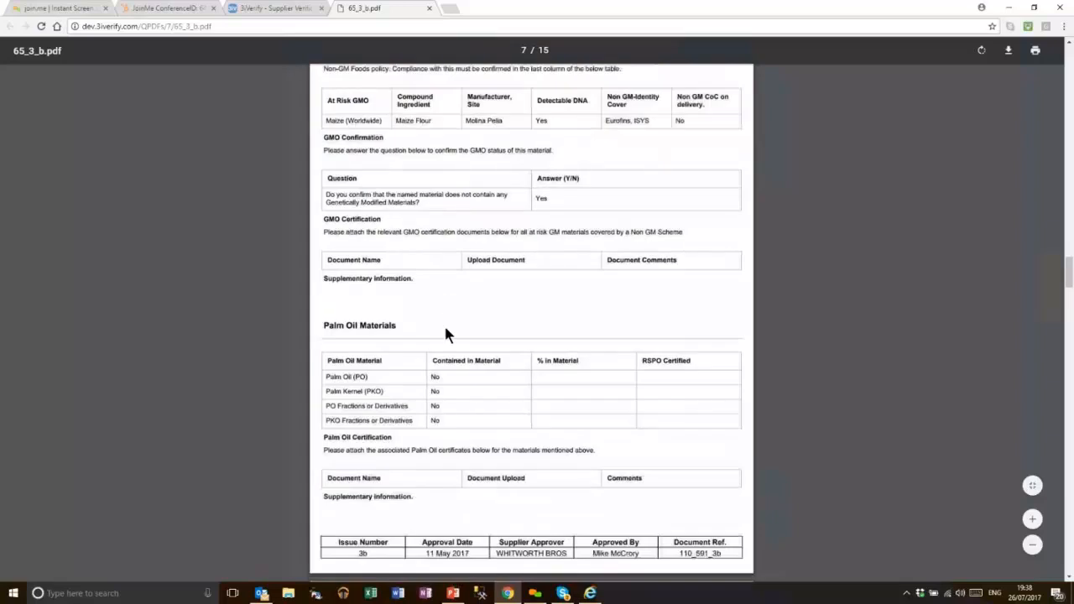
pyautogui.scroll(-3, 461, 352)
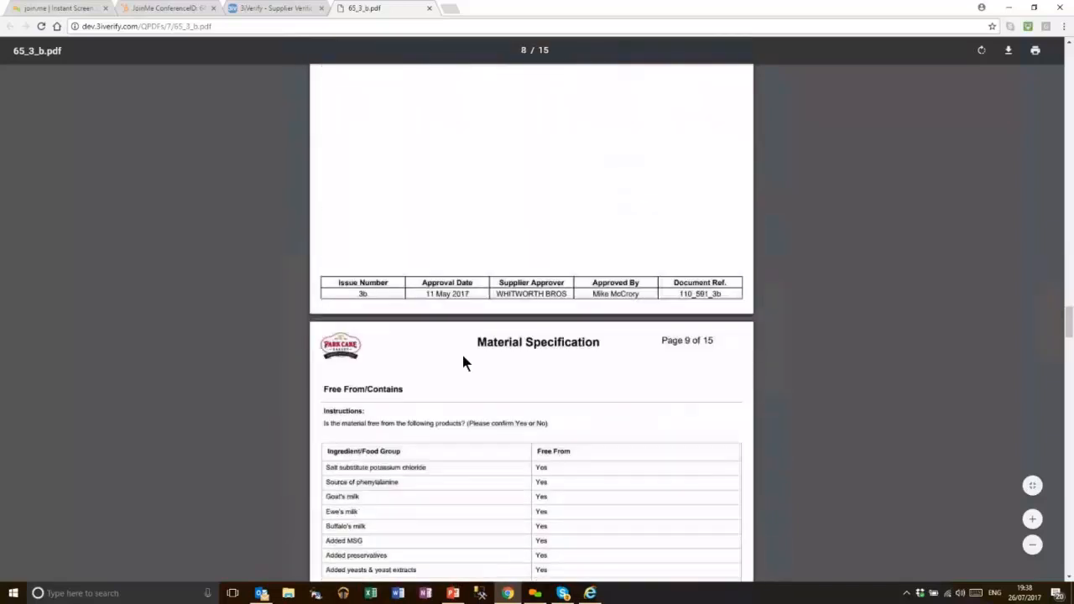
pyautogui.scroll(-4, 466, 344)
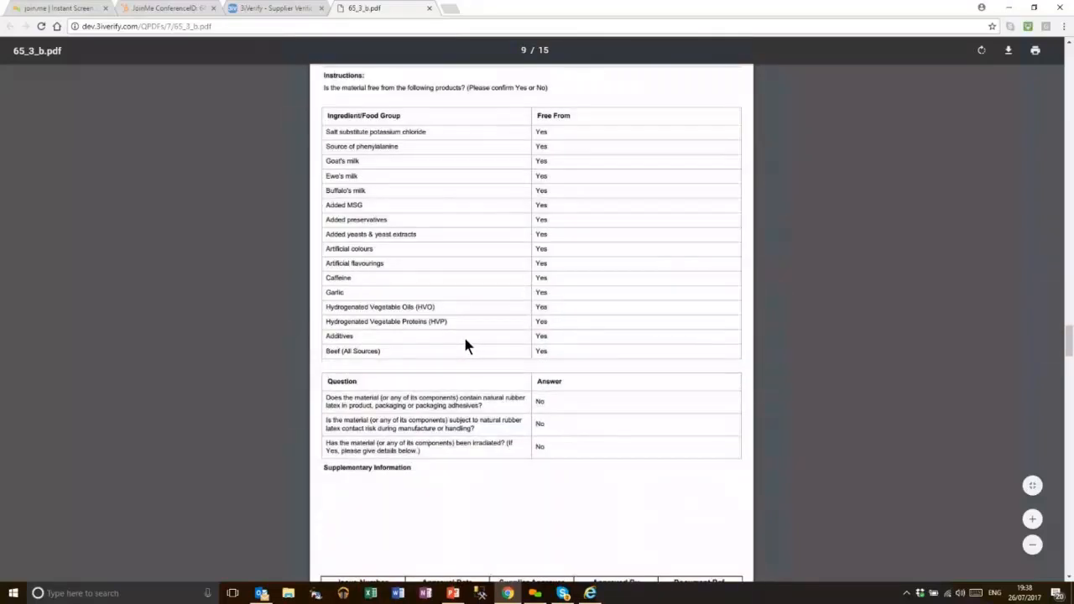
pyautogui.scroll(-7, 463, 340)
pyautogui.scroll(-3, 484, 357)
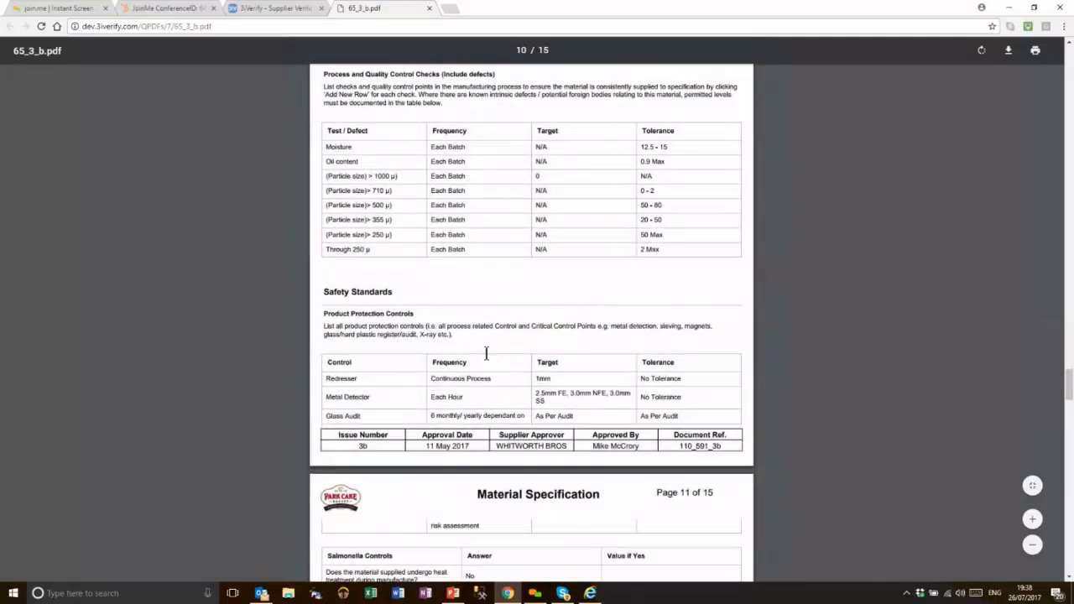
pyautogui.scroll(-10, 489, 353)
pyautogui.hotkey('ctrl', 'w')
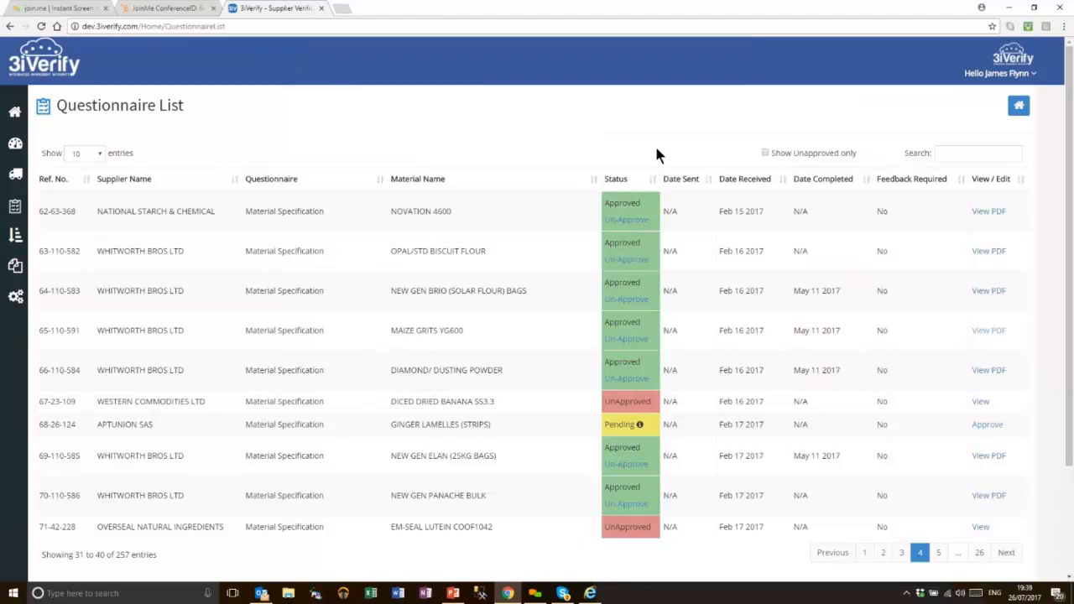
# Open the Admin area from the sidebar gear icon
pyautogui.click(15, 301)
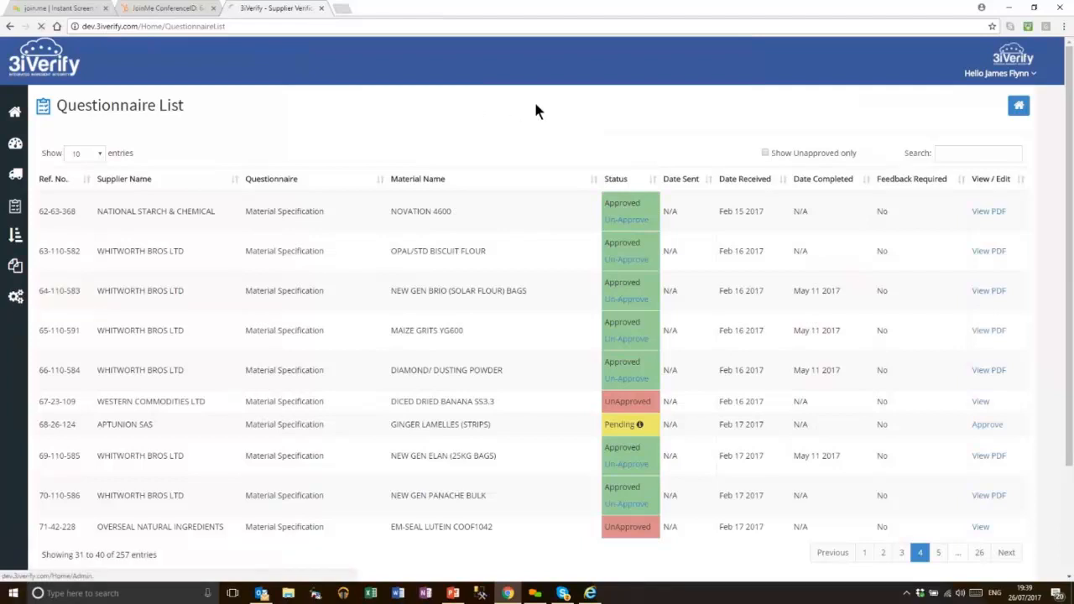